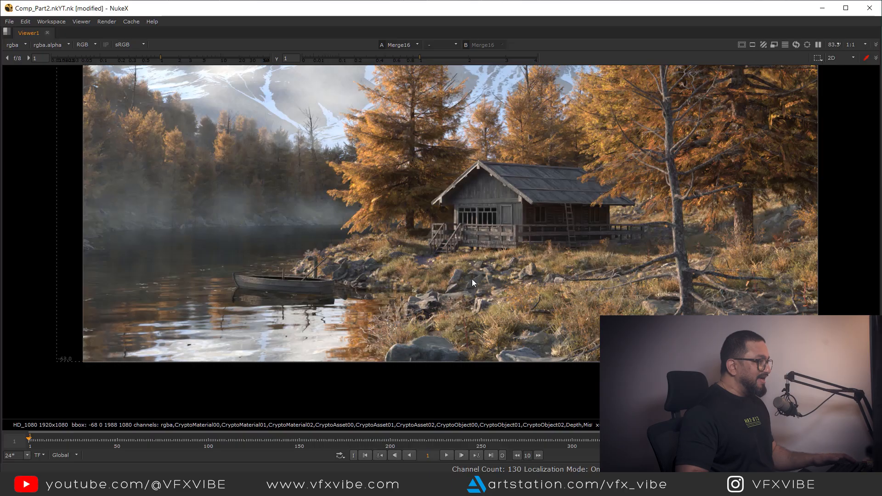
# Restore the full workspace layout and view the output of the Cryptomatte node beside the glass indirect Shuffle
pyautogui.press('space')
pyautogui.moveTo(396, 404); pyautogui.dragTo(413, 433, button='middle')
pyautogui.scroll(1, 291, 193)
pyautogui.moveTo(290, 193); pyautogui.dragTo(358, 148, button='middle')
pyautogui.moveTo(421, 369); pyautogui.dragTo(387, 389, button='middle')
pyautogui.scroll(8, 417, 355)
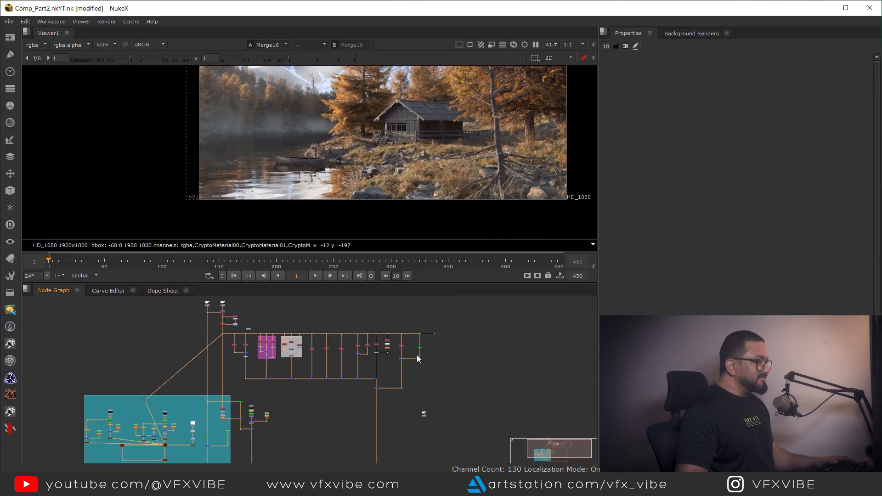
pyautogui.moveTo(476, 314); pyautogui.dragTo(373, 370)
pyautogui.press('1')
pyautogui.moveTo(382, 352); pyautogui.dragTo(391, 417, button='middle')
pyautogui.moveTo(337, 452); pyautogui.dragTo(405, 365, button='middle')
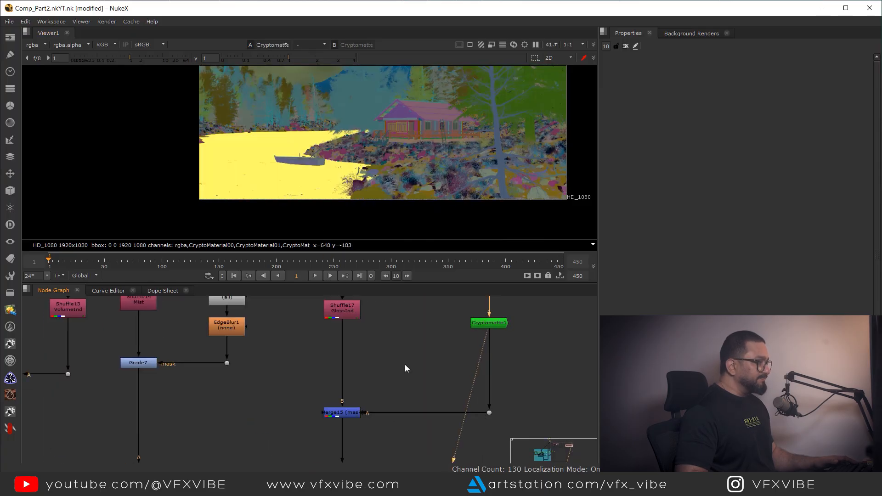
pyautogui.press('1')
# View the masked water reflection pass at the Merge15 node
pyautogui.moveTo(347, 391); pyautogui.dragTo(350, 367, button='middle')
pyautogui.moveTo(393, 361); pyautogui.dragTo(303, 405)
pyautogui.press('1')
pyautogui.scroll(1, 290, 174)
pyautogui.moveTo(290, 174); pyautogui.dragTo(366, 162, button='middle')
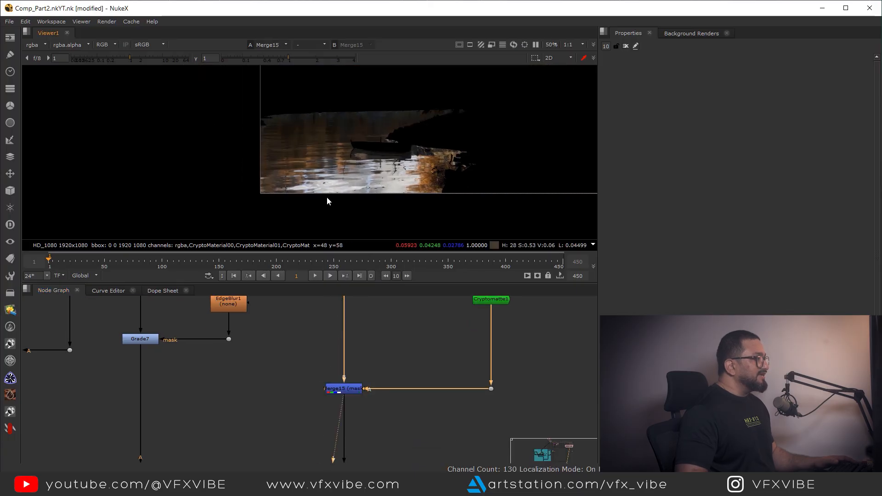
# View the composite at the disabled merge and at the Merge14 plus node beneath it
pyautogui.scroll(-3, 376, 353)
pyautogui.moveTo(235, 385); pyautogui.dragTo(314, 316, button='middle')
pyautogui.moveTo(339, 353); pyautogui.dragTo(294, 397)
pyautogui.press('1')
pyautogui.moveTo(354, 393); pyautogui.dragTo(283, 440)
pyautogui.press('1')
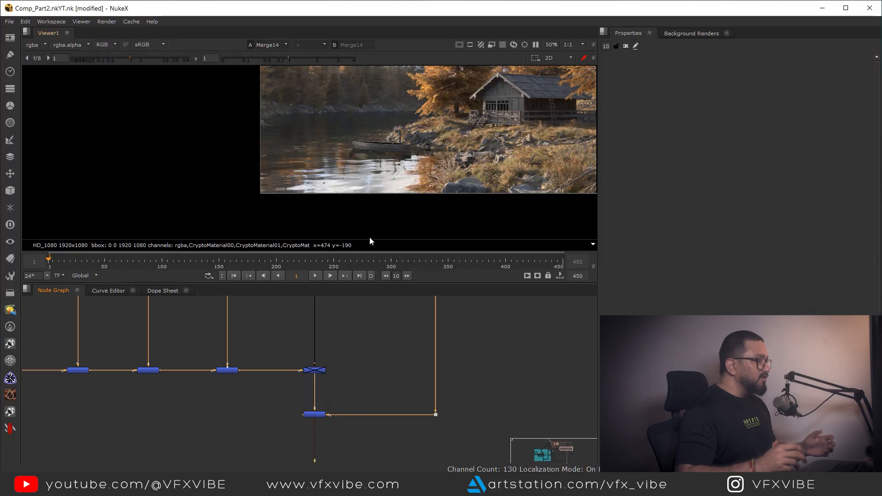
# View Merge15 again and add a Grade node directly beneath it in the water reflection branch
pyautogui.scroll(-3, 406, 336)
pyautogui.scroll(2, 431, 348)
pyautogui.moveTo(435, 300); pyautogui.dragTo(425, 344, button='middle')
pyautogui.scroll(2, 430, 348)
pyautogui.click(416, 348)
pyautogui.press('1')
pyautogui.click(425, 365)
pyautogui.press('g')
pyautogui.moveTo(429, 364); pyautogui.dragTo(407, 373)
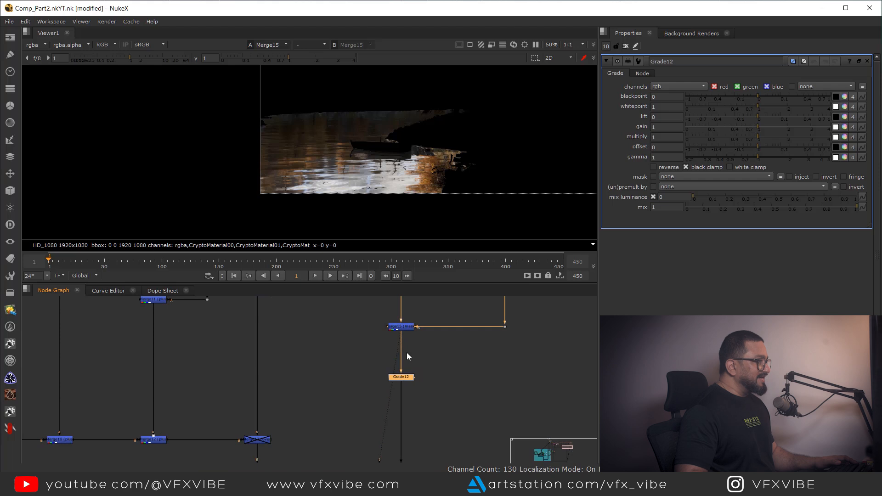
# View the new Grade node and lower its gamma to 0.67 to increase the reflection's contrast
pyautogui.scroll(2, 416, 120)
pyautogui.moveTo(346, 160); pyautogui.dragTo(330, 137, button='middle')
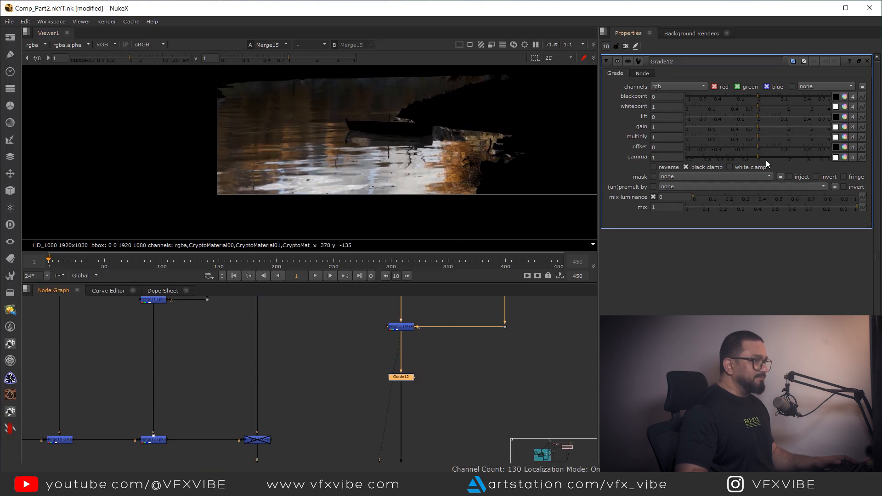
pyautogui.moveTo(758, 158); pyautogui.dragTo(742, 161)
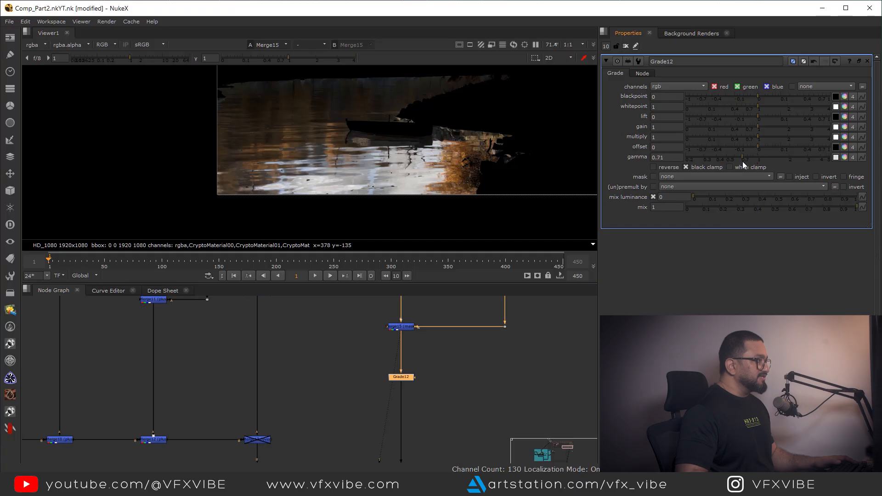
pyautogui.press('1')
pyautogui.click(461, 354)
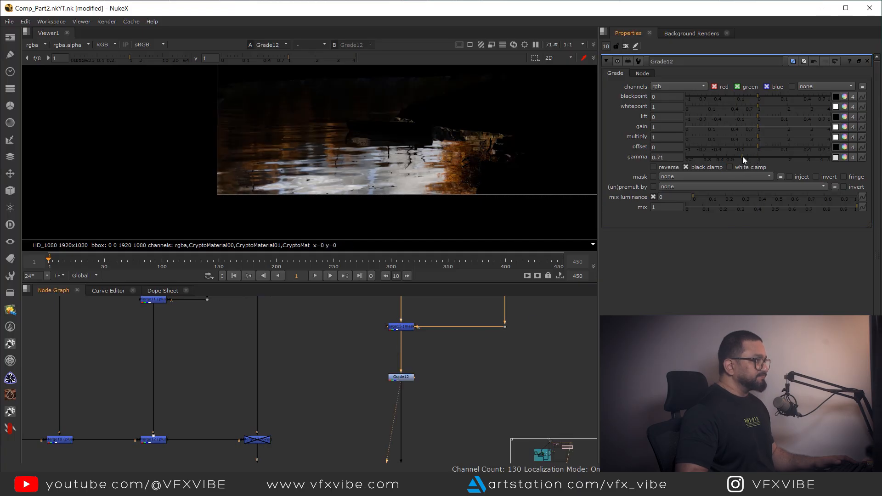
pyautogui.moveTo(741, 157); pyautogui.dragTo(740, 157)
# Insert a dot on the connection beneath the Grade12 node
pyautogui.scroll(-2, 408, 378)
pyautogui.scroll(2, 396, 348)
pyautogui.click(394, 365)
pyautogui.scroll(2, 398, 387)
pyautogui.keyDown('ctrl'); pyautogui.click(388, 379); pyautogui.keyUp('ctrl')
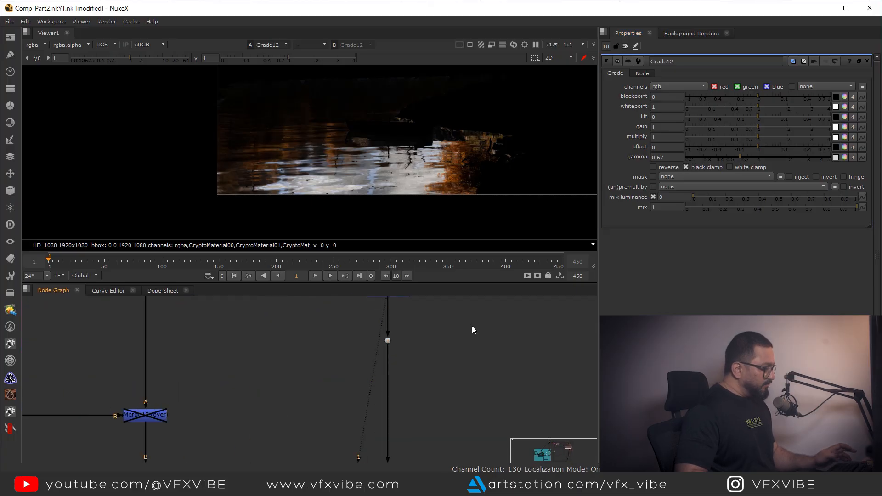
# Add a Glow filter node fed by the new dot, place it beside the branch, and view its output
pyautogui.press('Tab')
pyautogui.write('glo')
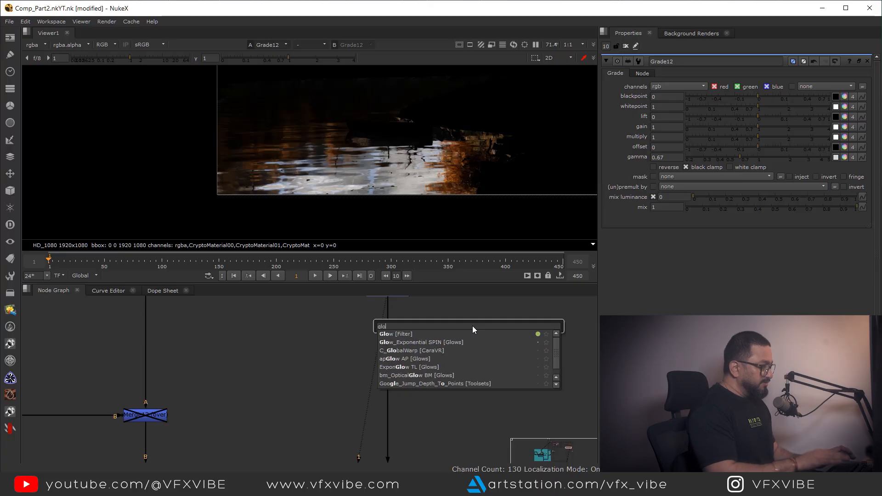
pyautogui.click(395, 334)
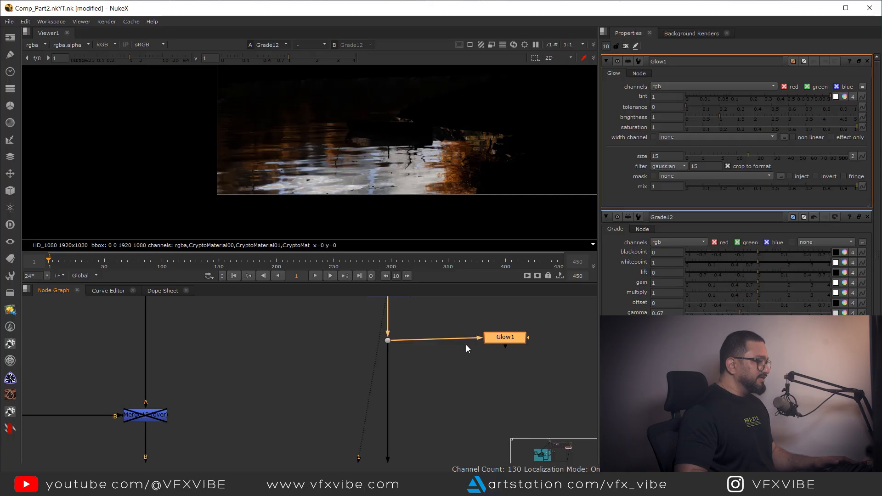
pyautogui.moveTo(513, 346); pyautogui.dragTo(521, 343)
pyautogui.press('1')
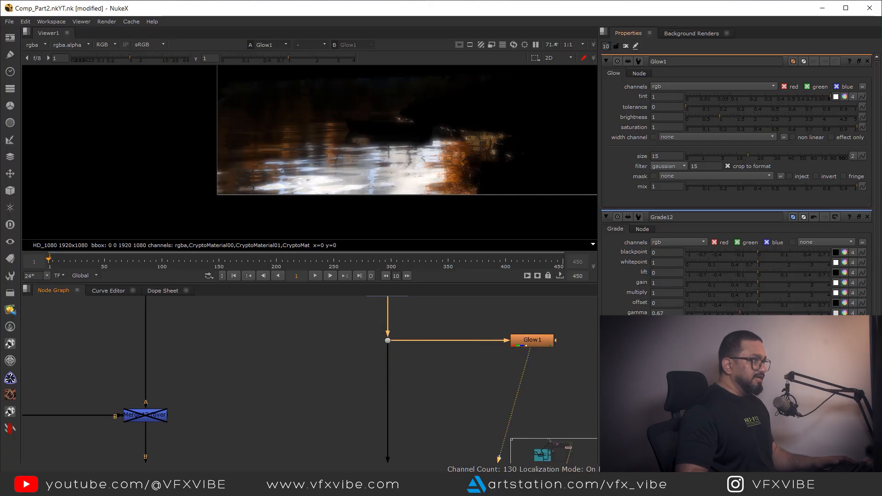
# Limit the open node properties to 1 and set the Glow node to output its effect only
pyautogui.write('1')
pyautogui.press('Return')
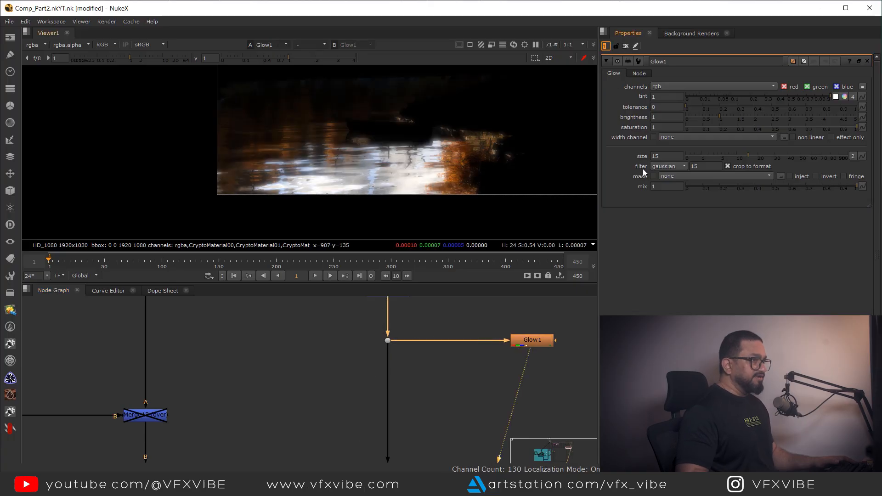
pyautogui.click(831, 137)
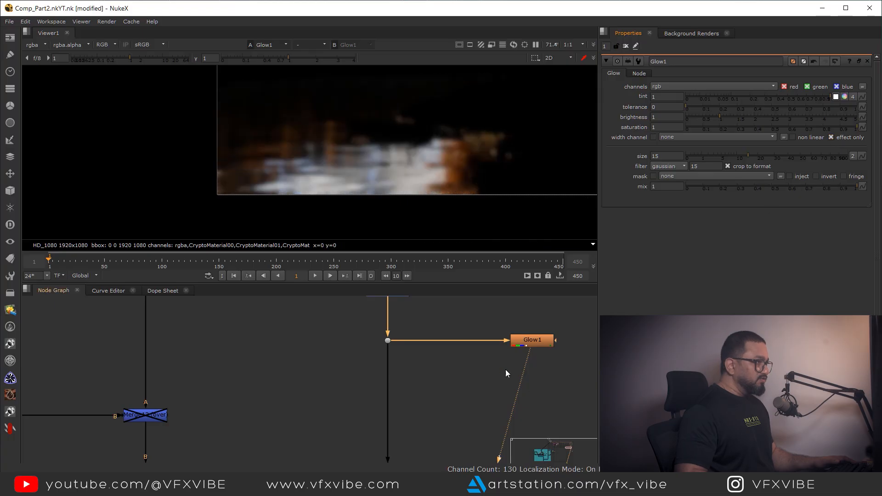
pyautogui.moveTo(525, 381); pyautogui.dragTo(468, 361, button='middle')
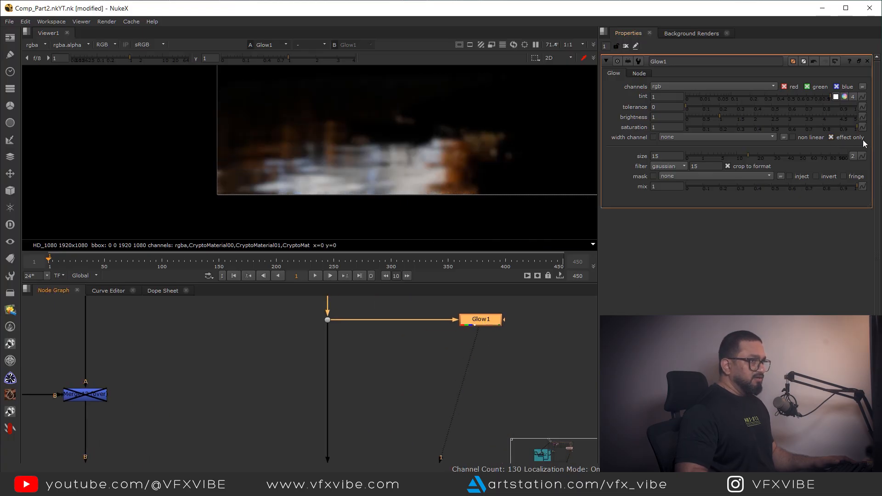
# Add a Merge node on the reflection branch beneath the dot that feeds the Glow
pyautogui.scroll(-5, 402, 403)
pyautogui.moveTo(395, 403); pyautogui.dragTo(417, 356, button='middle')
pyautogui.scroll(2, 416, 355)
pyautogui.click(415, 353)
pyautogui.press('m')
pyautogui.scroll(2, 415, 354)
pyautogui.moveTo(414, 354); pyautogui.dragTo(376, 364)
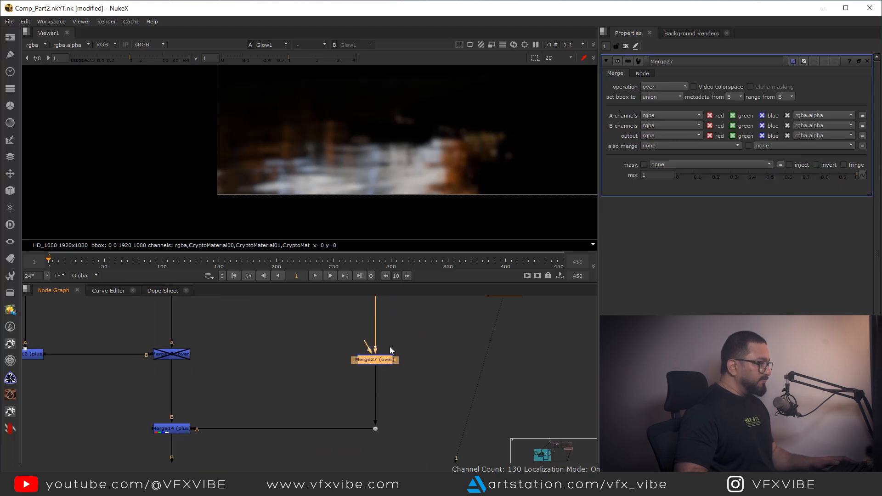
# Connect the Glow output to the new Merge node's A input through a corner dot and view the merge
pyautogui.scroll(-2, 388, 348)
pyautogui.moveTo(383, 348); pyautogui.dragTo(368, 384, button='middle')
pyautogui.keyDown('ctrl'); pyautogui.moveTo(409, 367); pyautogui.dragTo(334, 407); pyautogui.keyUp('ctrl')
pyautogui.press('1')
pyautogui.click(365, 392)
pyautogui.press('1')
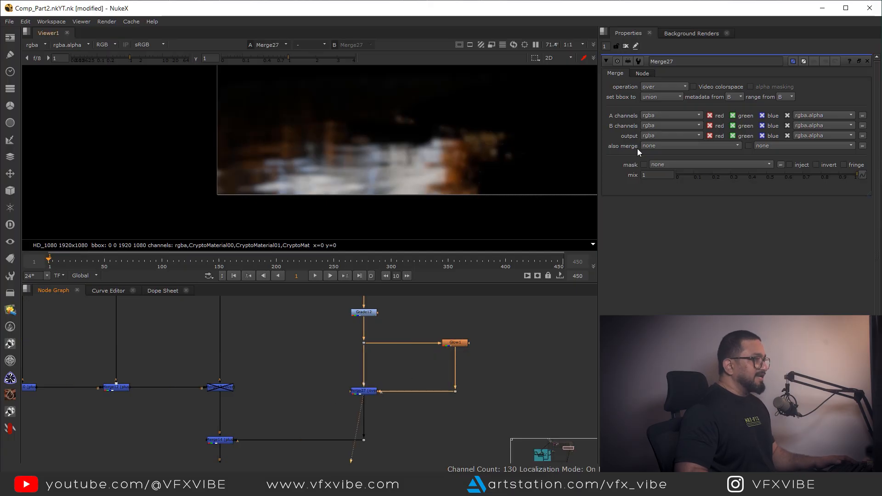
# Set the glow merge's operation to plus and inspect the glowing reflection
pyautogui.click(659, 89)
pyautogui.click(661, 215)
pyautogui.scroll(5, 223, 149)
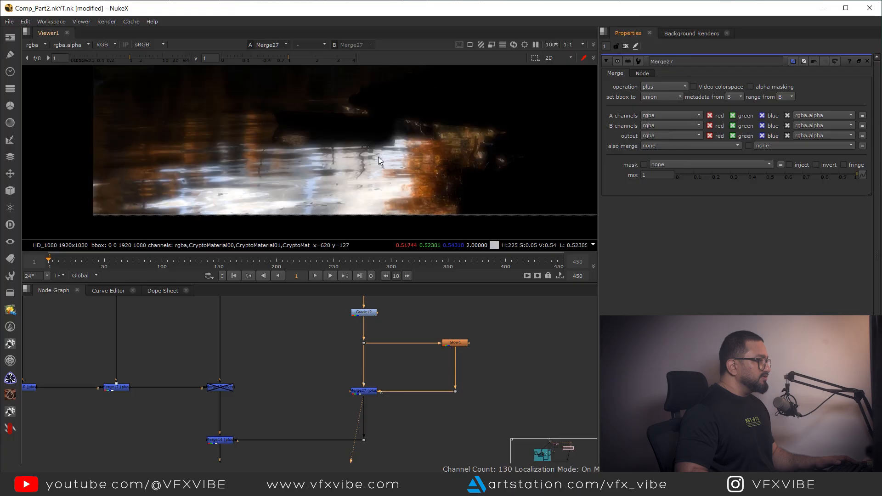
pyautogui.scroll(-4, 333, 403)
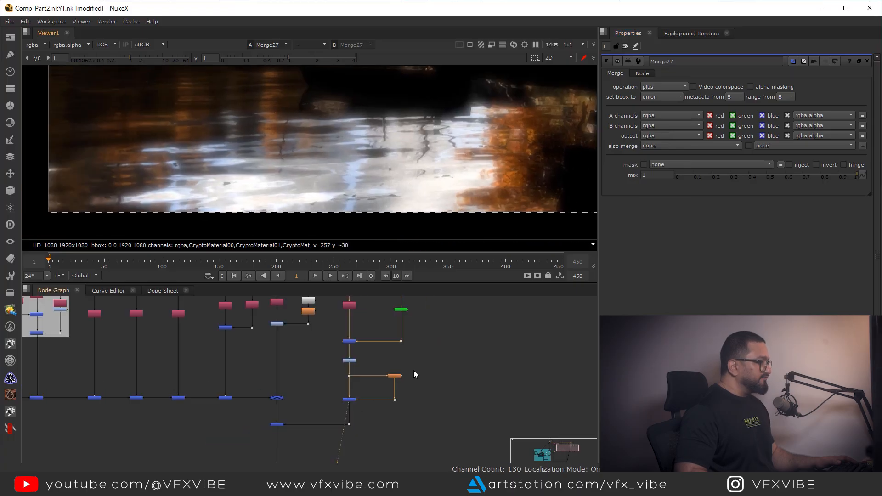
# View the Merge14 composite to examine the glow on the water around the boat
pyautogui.moveTo(294, 418); pyautogui.dragTo(380, 374, button='middle')
pyautogui.scroll(1, 379, 374)
pyautogui.moveTo(380, 370); pyautogui.dragTo(300, 410)
pyautogui.press('1')
pyautogui.click(321, 388)
pyautogui.scroll(-3, 348, 193)
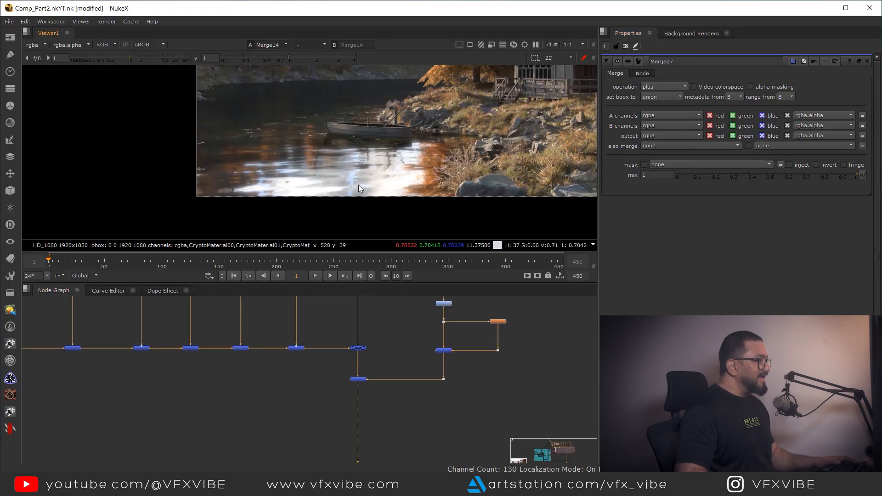
pyautogui.scroll(4, 413, 415)
# View the Glow node and increase its size to 27
pyautogui.doubleClick(440, 388)
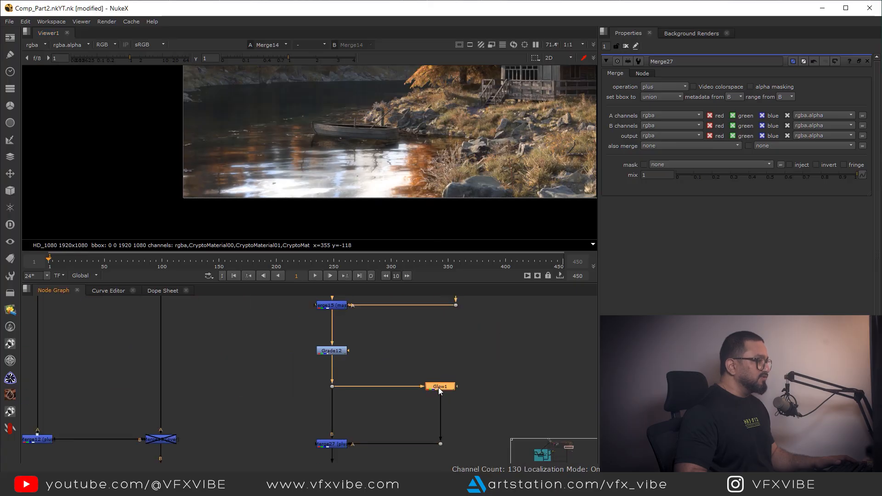
pyautogui.press('1')
pyautogui.moveTo(748, 156); pyautogui.dragTo(770, 155)
pyautogui.scroll(-4, 429, 344)
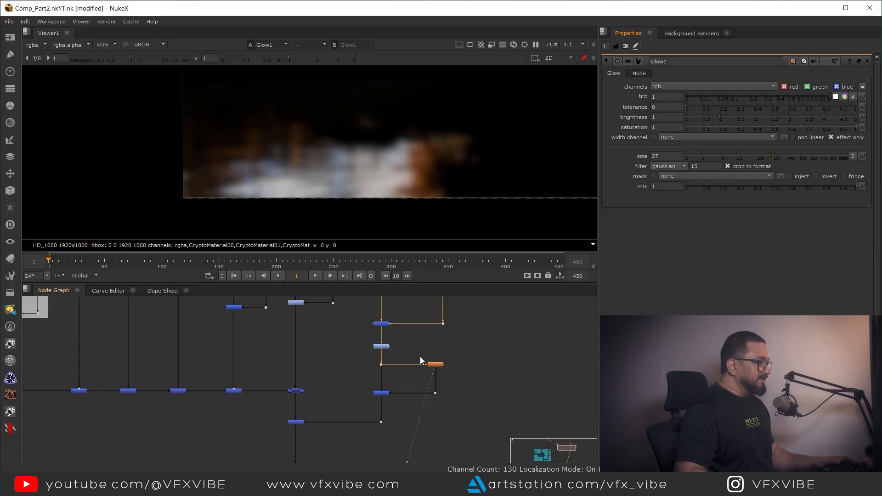
# View the Merge27 glow merge and reduce its mix to 0.53
pyautogui.scroll(4, 346, 421)
pyautogui.click(431, 366)
pyautogui.press('1')
pyautogui.doubleClick(421, 365)
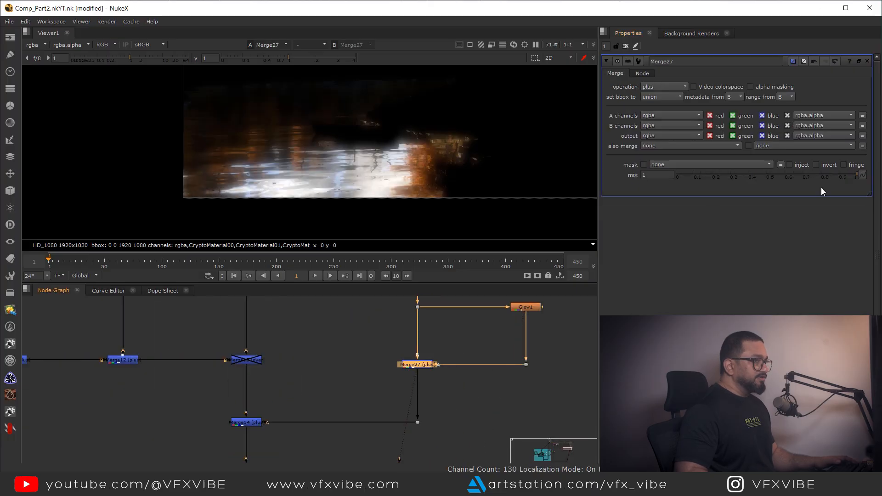
pyautogui.moveTo(838, 175); pyautogui.dragTo(776, 187)
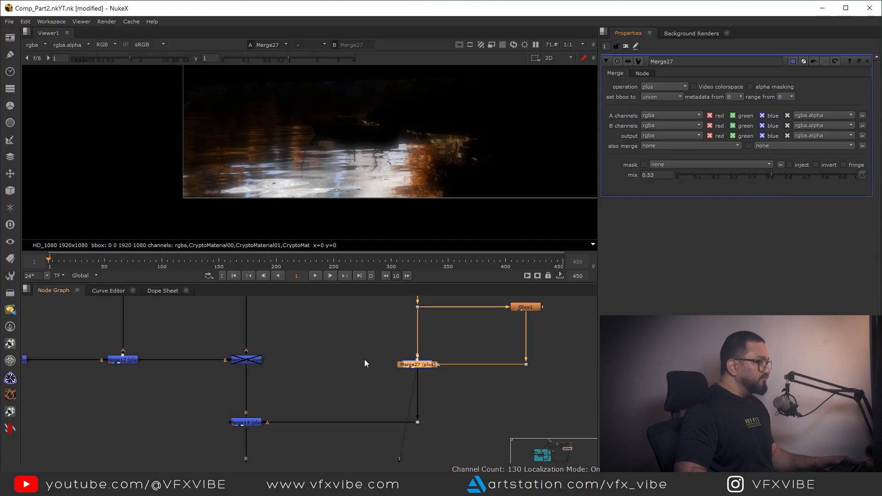
# View Merge14 and examine the softened glow on the water reflections up close and in the wider scene
pyautogui.scroll(-4, 514, 317)
pyautogui.scroll(3, 414, 356)
pyautogui.moveTo(418, 351); pyautogui.dragTo(354, 388)
pyautogui.press('1')
pyautogui.scroll(3, 345, 173)
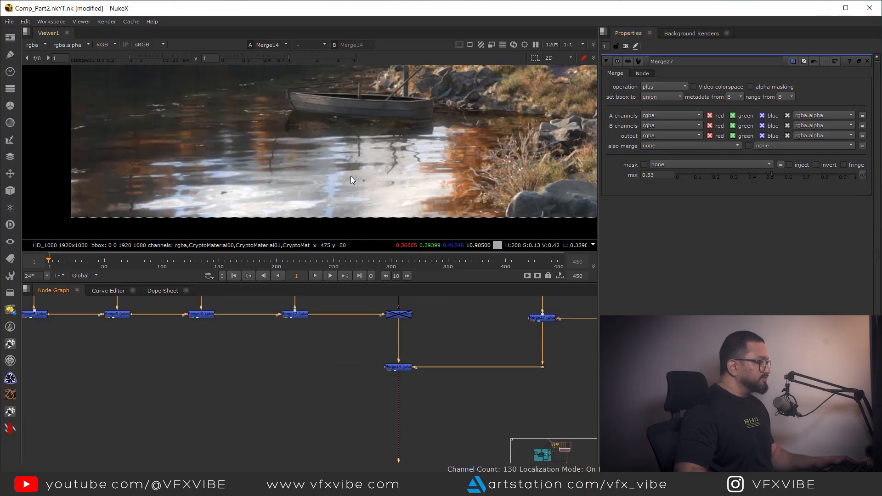
pyautogui.moveTo(336, 178); pyautogui.dragTo(359, 181, button='middle')
pyautogui.scroll(-2, 403, 384)
pyautogui.moveTo(447, 380); pyautogui.dragTo(401, 396, button='middle')
pyautogui.moveTo(431, 373); pyautogui.dragTo(485, 346)
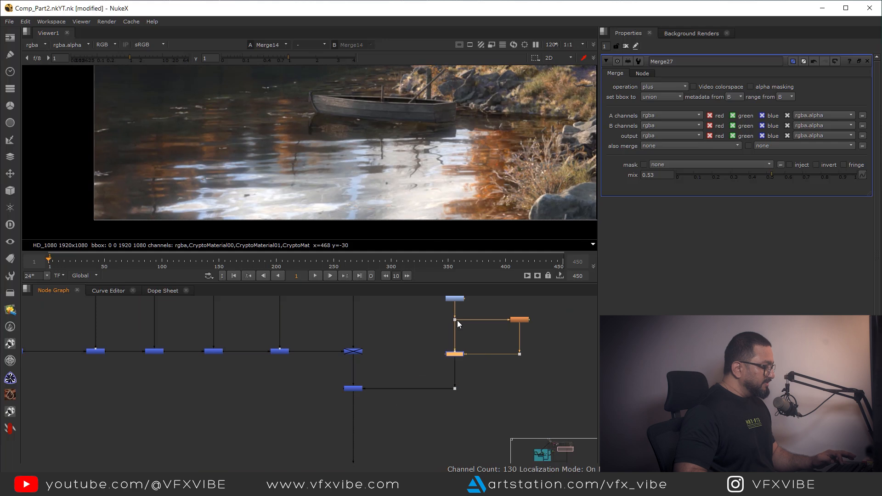
pyautogui.scroll(-3, 354, 206)
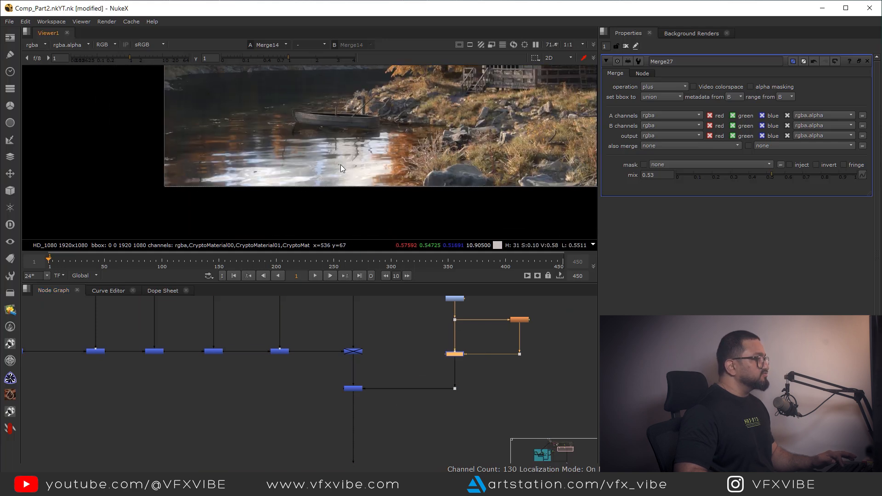
pyautogui.moveTo(334, 166); pyautogui.dragTo(353, 201, button='middle')
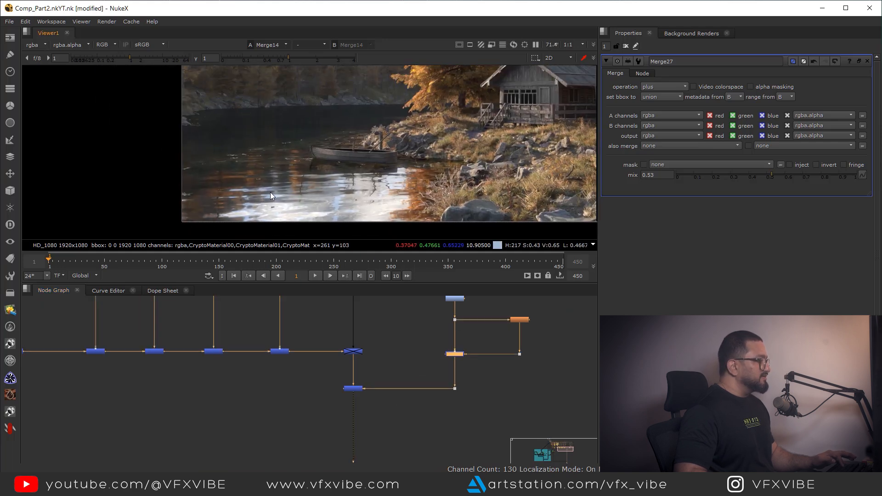
# Add a Glint node beside the reflection branch and feed it from Grade12 through a corner dot
pyautogui.scroll(-3, 465, 384)
pyautogui.scroll(6, 459, 370)
pyautogui.press('Tab')
pyautogui.write('glint')
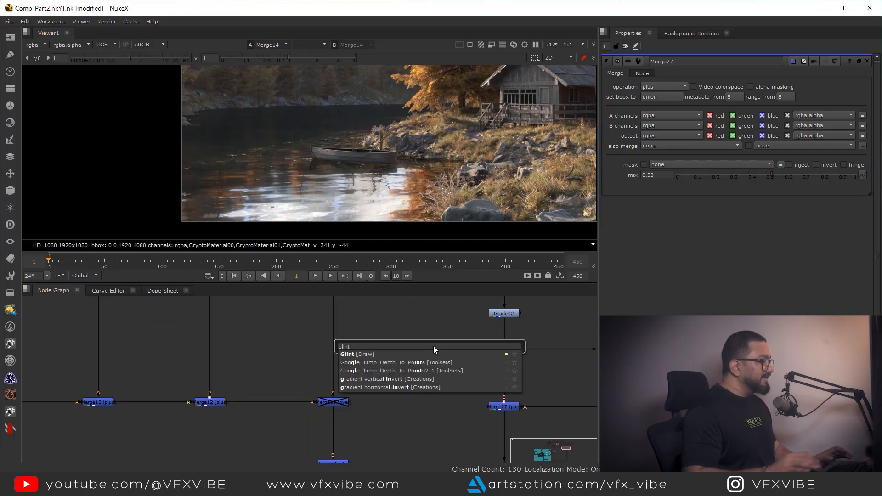
pyautogui.click(360, 356)
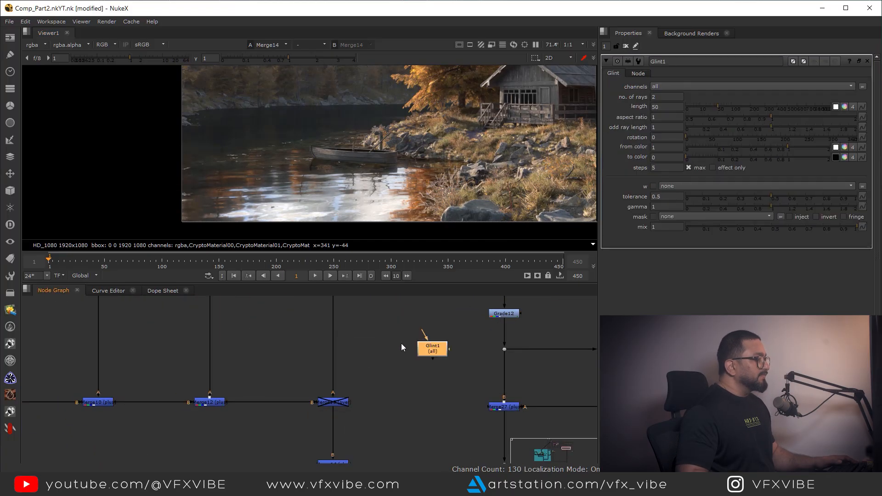
pyautogui.moveTo(435, 354); pyautogui.dragTo(404, 358)
pyautogui.keyDown('ctrl'); pyautogui.click(452, 332); pyautogui.keyUp('ctrl')
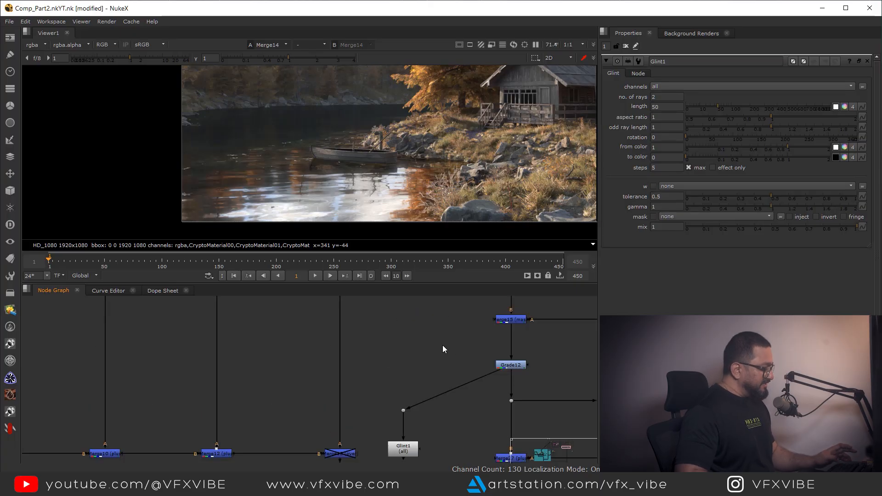
# Add a Keyer node fed by Grade12 and place it above the Glint branch
pyautogui.press('Tab')
pyautogui.write('keyer')
pyautogui.press('Return')
pyautogui.moveTo(435, 333); pyautogui.dragTo(494, 364)
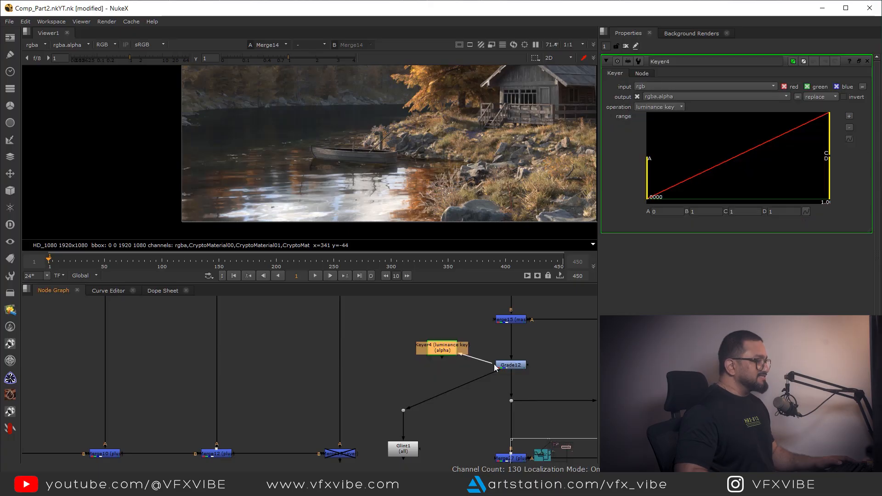
pyautogui.moveTo(432, 352); pyautogui.dragTo(415, 361)
# View the Keyer's alpha and set its luminance range to about A 0.379 and B 0.791 to isolate the highlights
pyautogui.press('1')
pyautogui.press('a')
pyautogui.moveTo(649, 161); pyautogui.dragTo(754, 160)
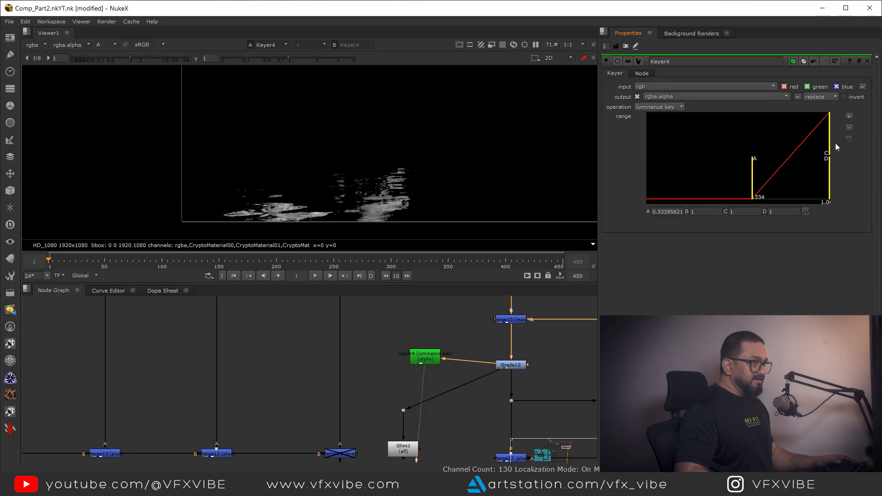
pyautogui.moveTo(828, 148); pyautogui.dragTo(808, 148)
pyautogui.moveTo(752, 161); pyautogui.dragTo(759, 164)
pyautogui.scroll(5, 325, 186)
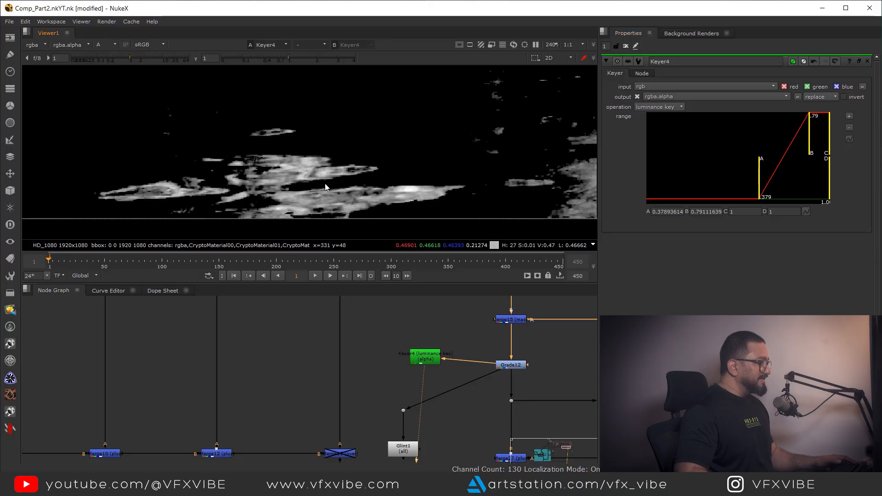
pyautogui.scroll(-2, 418, 363)
# Add a Premult node directly below the luminance Keyer in the glint branch
pyautogui.click(424, 360)
pyautogui.click(398, 372)
pyautogui.press('Tab')
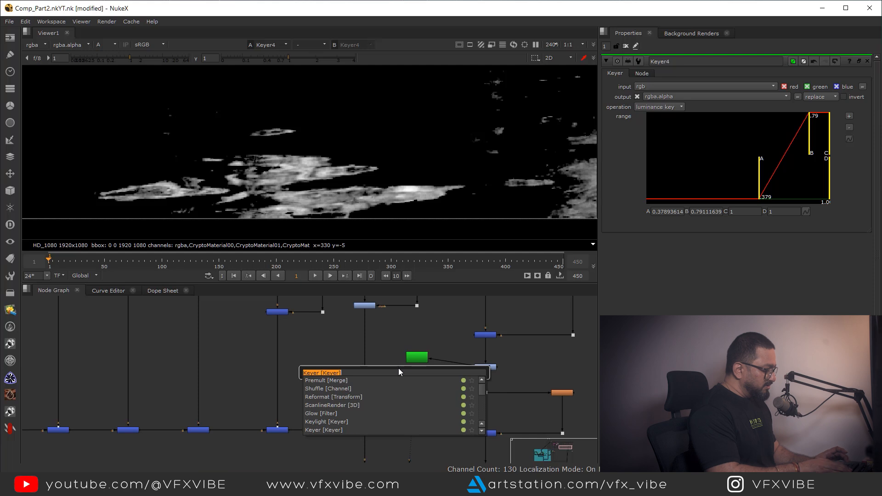
pyautogui.write('pre')
pyautogui.click(368, 380)
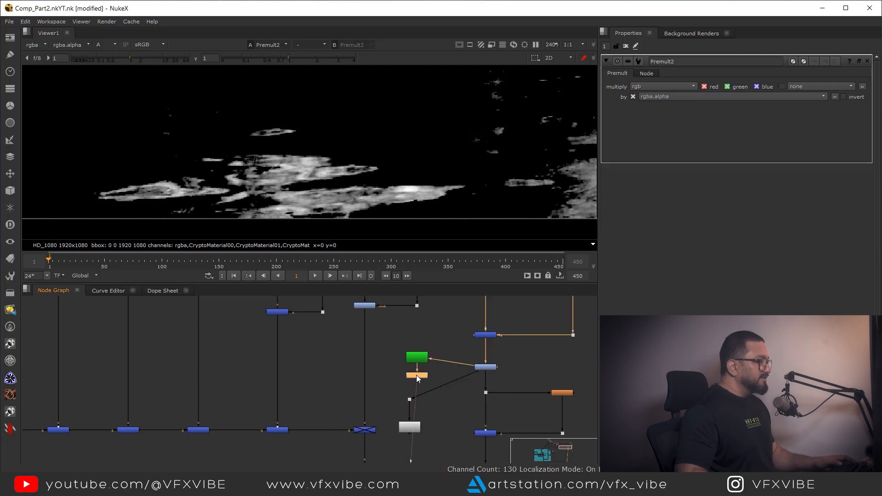
# Delete the corner dot so the Premult feeds Glint1, and line up the Keyer, Premult and Glint beside Grade12
pyautogui.moveTo(393, 389); pyautogui.dragTo(419, 407)
pyautogui.press('Delete')
pyautogui.moveTo(396, 346); pyautogui.dragTo(419, 360)
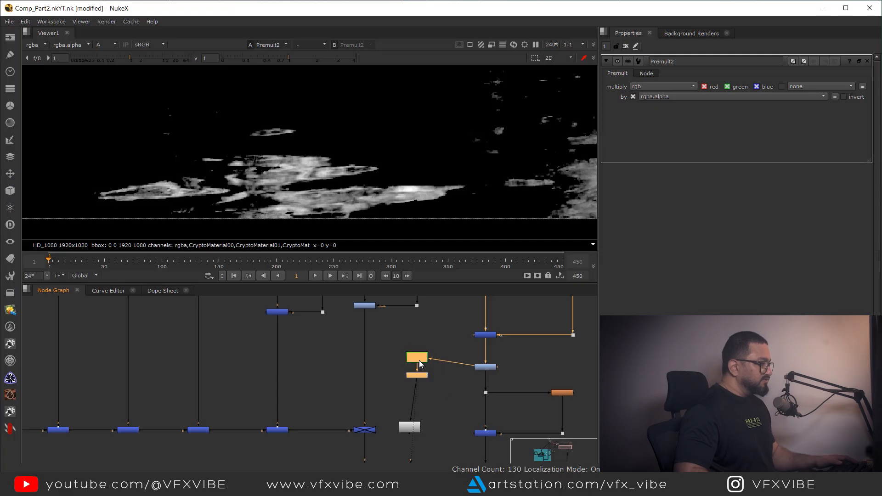
pyautogui.moveTo(413, 429); pyautogui.dragTo(415, 414)
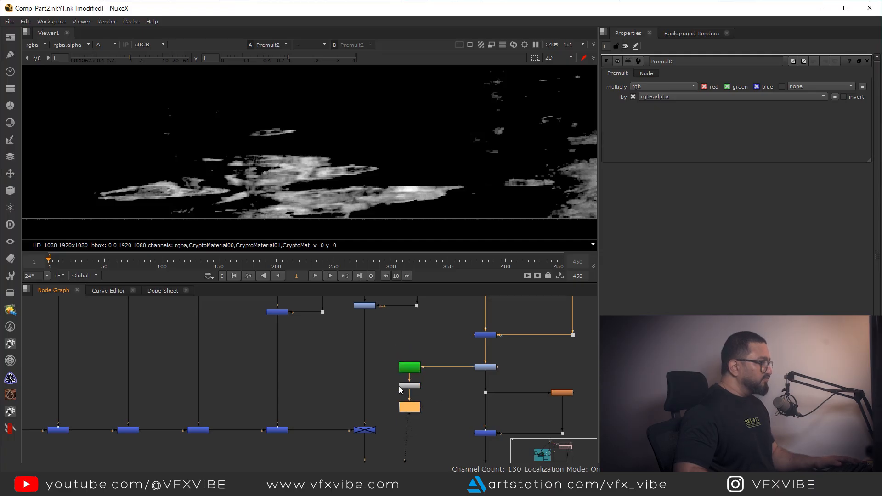
# View Glint1 and set its rotation to 90 to turn the rays horizontal
pyautogui.press('1')
pyautogui.scroll(3, 401, 136)
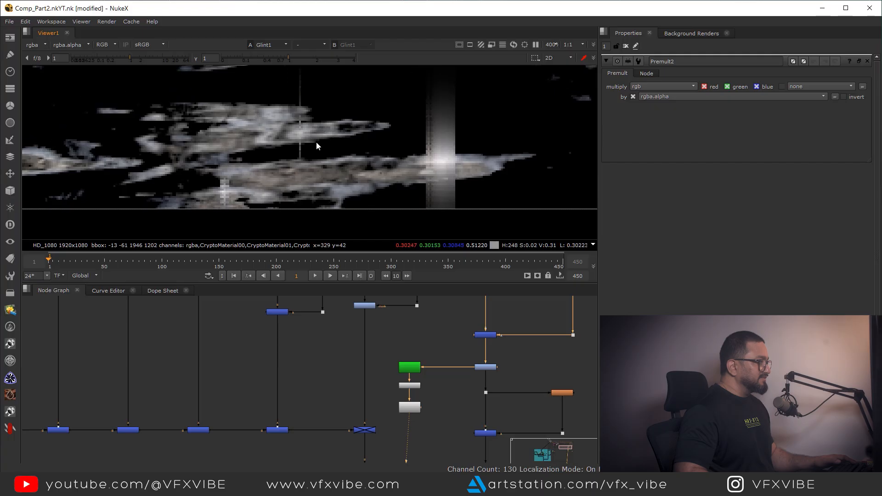
pyautogui.moveTo(316, 142); pyautogui.dragTo(347, 158, button='middle')
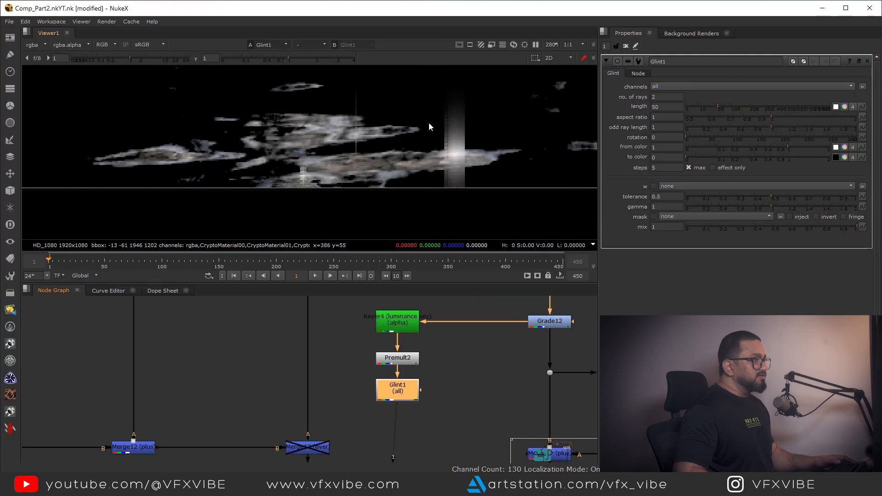
pyautogui.moveTo(429, 126); pyautogui.dragTo(445, 128, button='middle')
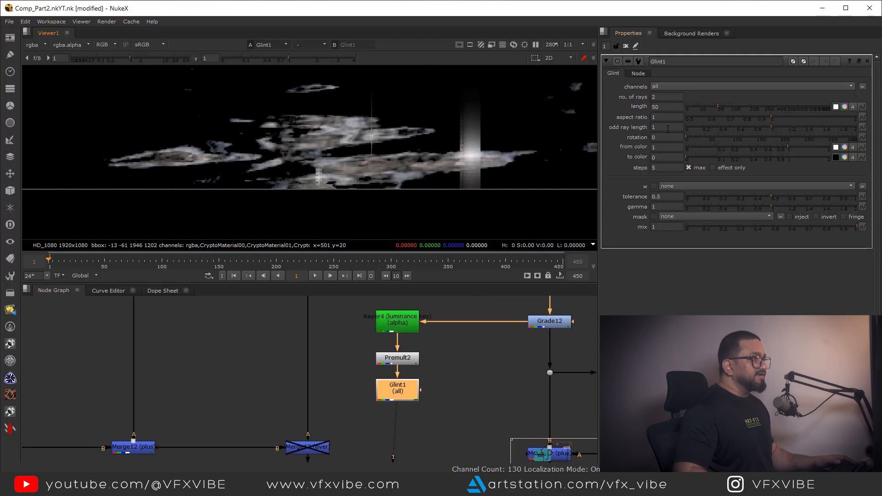
pyautogui.click(670, 137)
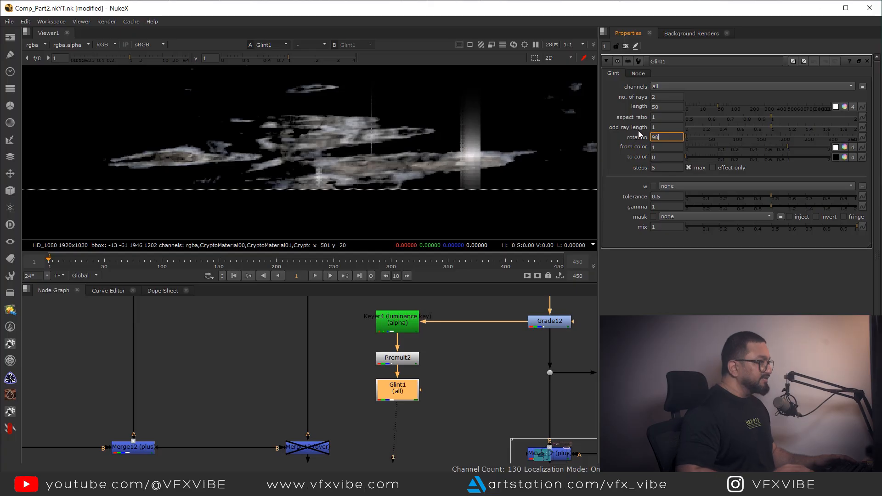
pyautogui.press('Return')
pyautogui.scroll(-1, 404, 238)
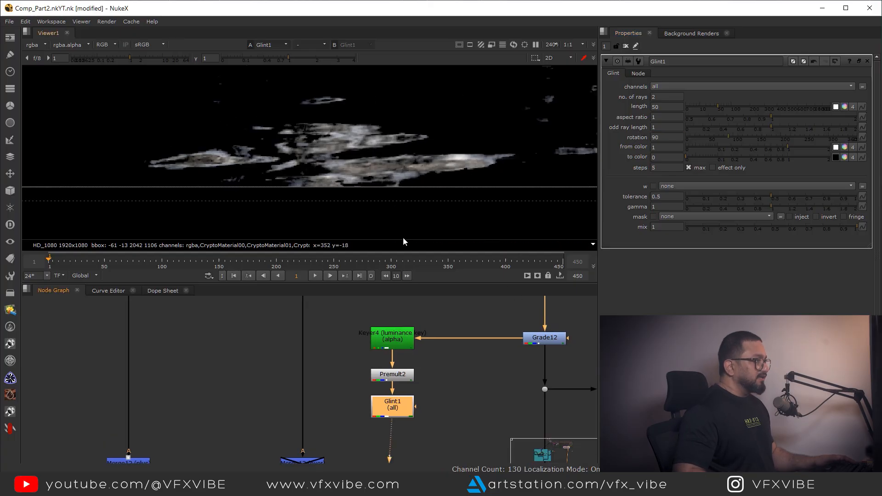
pyautogui.moveTo(444, 346); pyautogui.dragTo(429, 330, button='middle')
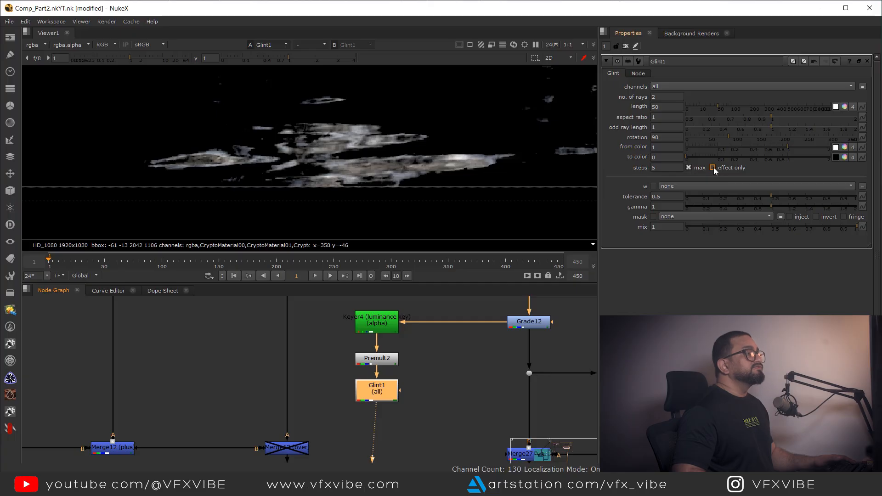
# Enable effect only on Glint1 and set its steps to 8 for smoother streaks
pyautogui.click(713, 168)
pyautogui.scroll(3, 379, 389)
pyautogui.scroll(5, 368, 163)
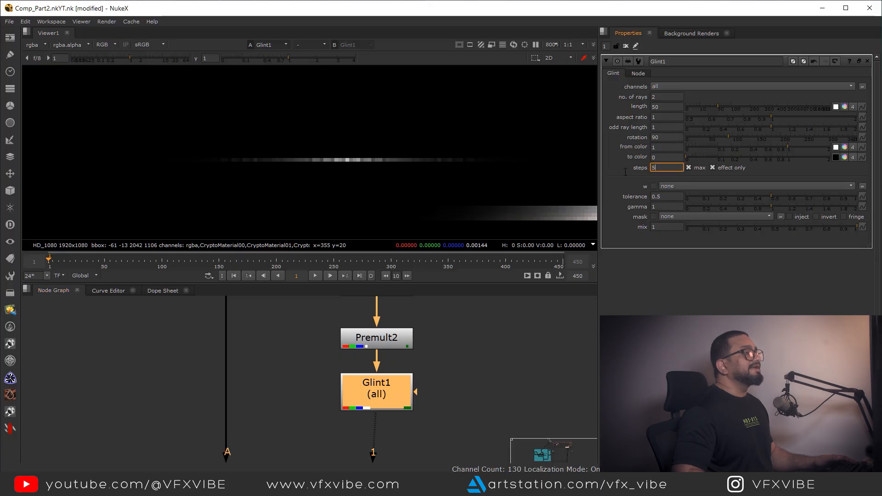
pyautogui.moveTo(625, 171); pyautogui.dragTo(548, 172)
pyautogui.write('8')
pyautogui.press('Return')
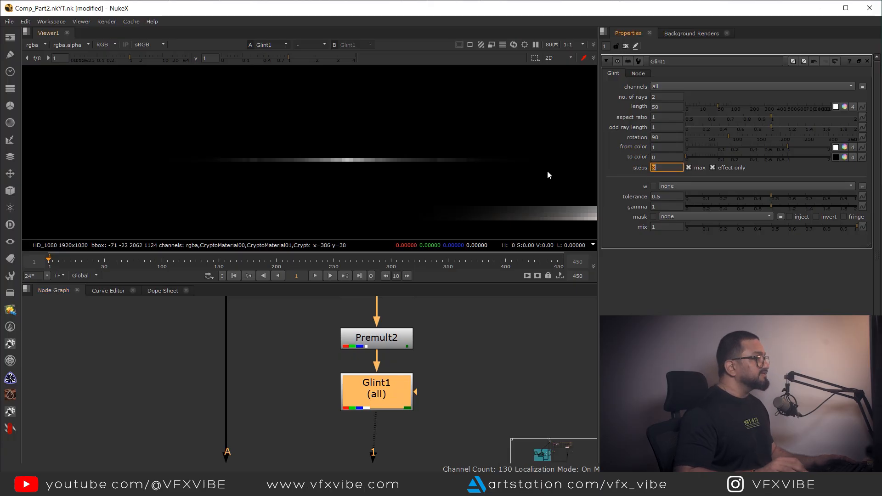
pyautogui.scroll(-6, 478, 168)
pyautogui.moveTo(445, 170); pyautogui.dragTo(413, 170, button='middle')
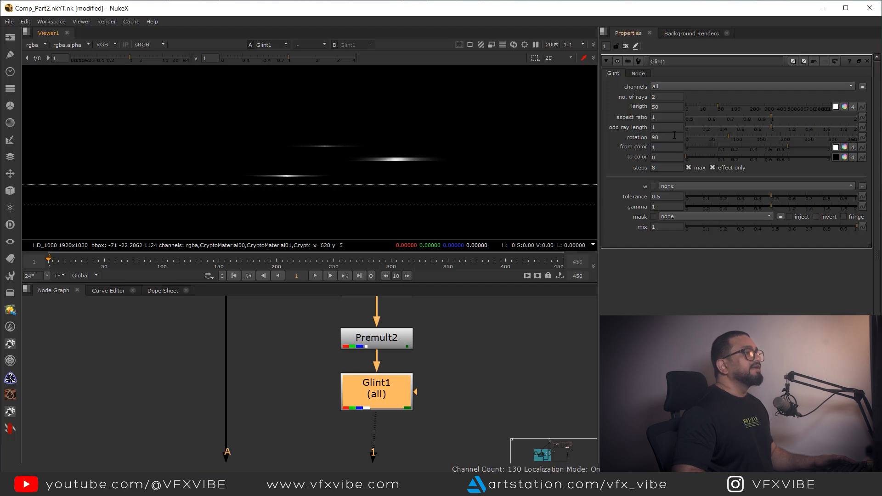
# Set Glint1's odd ray length to 1.36 and its length to 68
pyautogui.moveTo(772, 127); pyautogui.dragTo(803, 130)
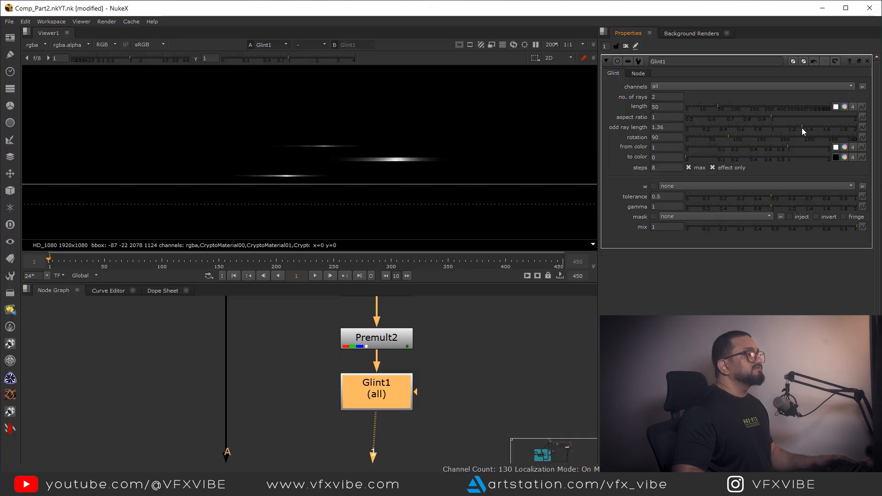
pyautogui.moveTo(719, 106); pyautogui.dragTo(723, 107)
pyautogui.scroll(-6, 388, 379)
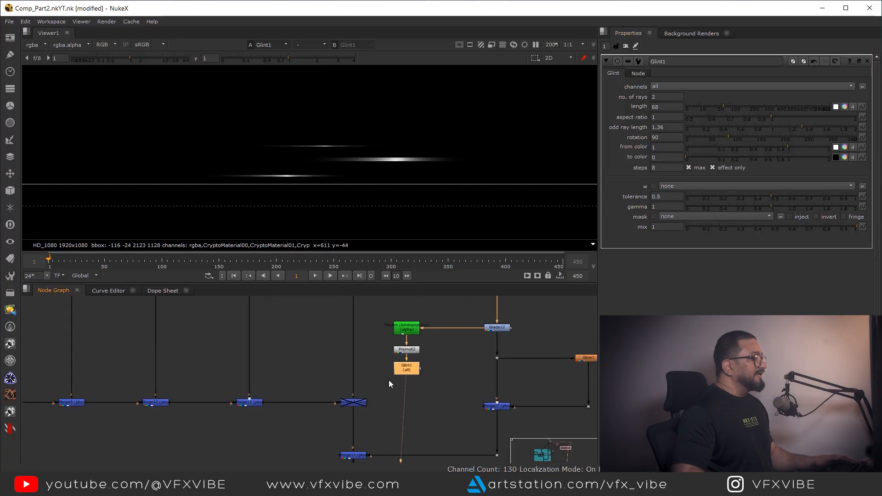
# Insert a Merge node before Merge14's A input, combining Glint1 with the reflection branch, and view the result
pyautogui.scroll(3, 399, 393)
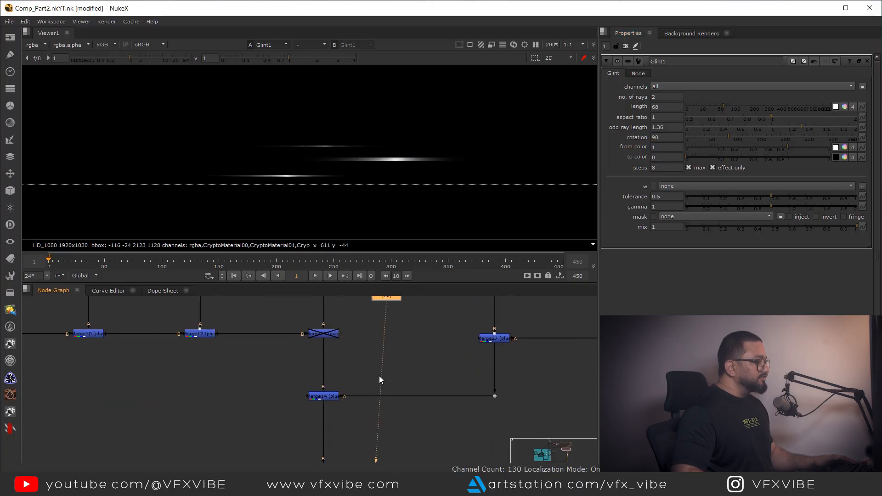
pyautogui.press('m')
pyautogui.scroll(3, 403, 368)
pyautogui.moveTo(404, 368); pyautogui.dragTo(376, 301)
pyautogui.scroll(-3, 387, 435)
pyautogui.press('1')
pyautogui.scroll(3, 347, 191)
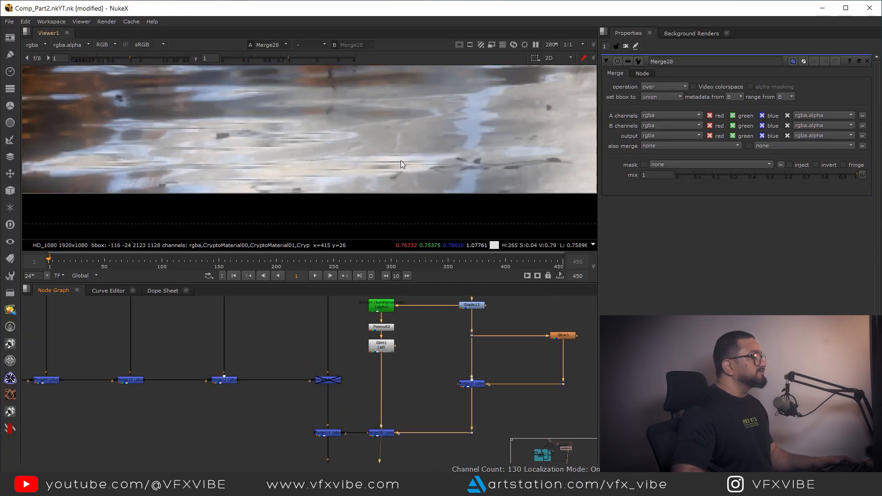
pyautogui.scroll(-3, 341, 215)
pyautogui.scroll(3, 381, 434)
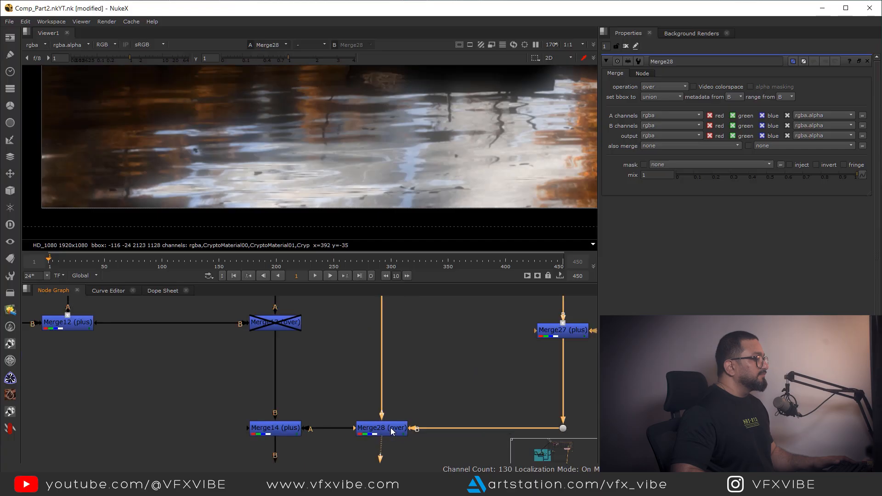
# Set the glint merge's operation to screen
pyautogui.click(381, 428)
pyautogui.click(659, 87)
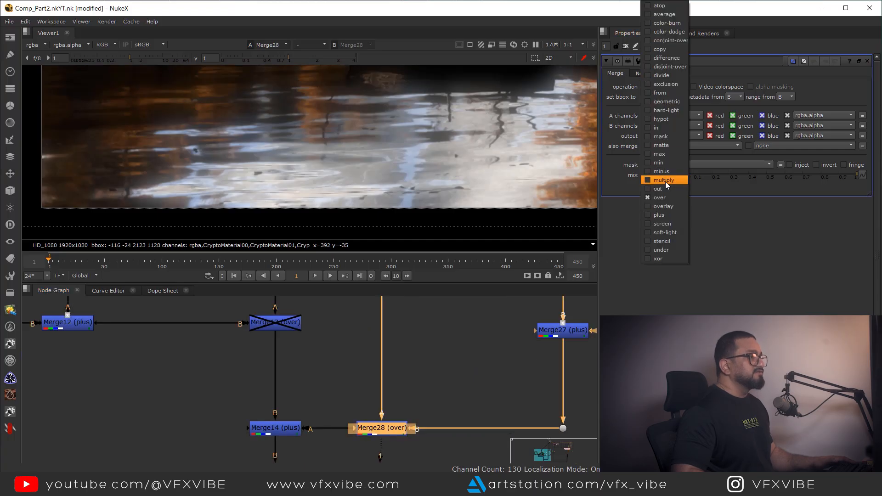
pyautogui.click(666, 225)
pyautogui.moveTo(450, 409); pyautogui.dragTo(512, 395, button='middle')
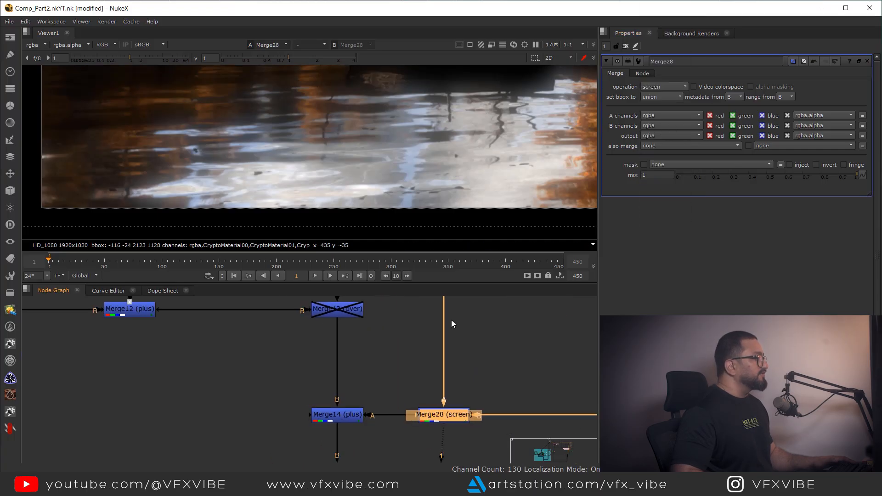
# Toggle the glint merge off and on to compare the water highlights with and without the glints
pyautogui.moveTo(513, 394); pyautogui.dragTo(391, 440)
pyautogui.press('d')
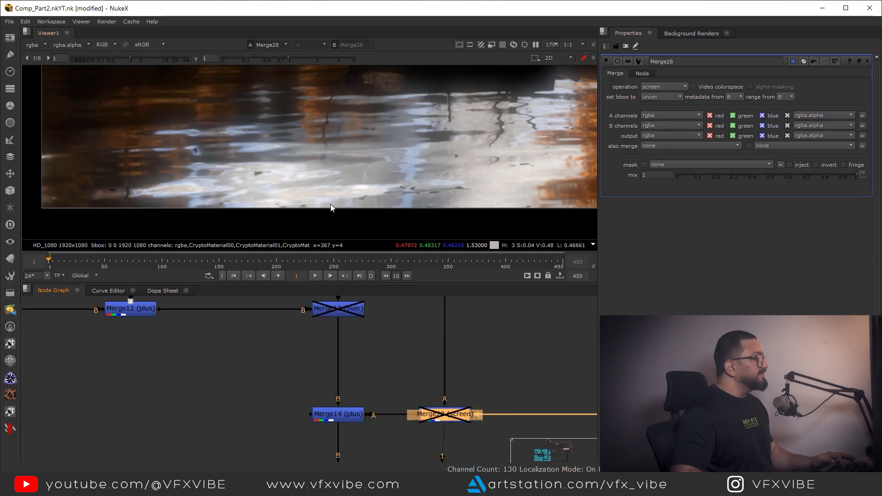
pyautogui.press('d')
pyautogui.scroll(5, 356, 192)
pyautogui.press('d')
pyautogui.press('d')
pyautogui.press('d')
pyautogui.press('d')
pyautogui.scroll(-4, 339, 188)
pyautogui.moveTo(274, 195); pyautogui.dragTo(450, 196, button='middle')
pyautogui.press('d')
pyautogui.press('d')
pyautogui.scroll(-5, 381, 382)
# View Merge14 and switch to Merge16 to check the glints in the full composite
pyautogui.moveTo(382, 373); pyautogui.dragTo(312, 412)
pyautogui.press('1')
pyautogui.click(313, 412)
pyautogui.scroll(-7, 382, 411)
pyautogui.moveTo(382, 415); pyautogui.dragTo(375, 321, button='middle')
pyautogui.scroll(4, 344, 343)
pyautogui.moveTo(313, 364); pyautogui.dragTo(384, 335)
pyautogui.press('1')
# Toggle Merge14 off and on to compare the full scene with and without the water reflections
pyautogui.scroll(-5, 378, 193)
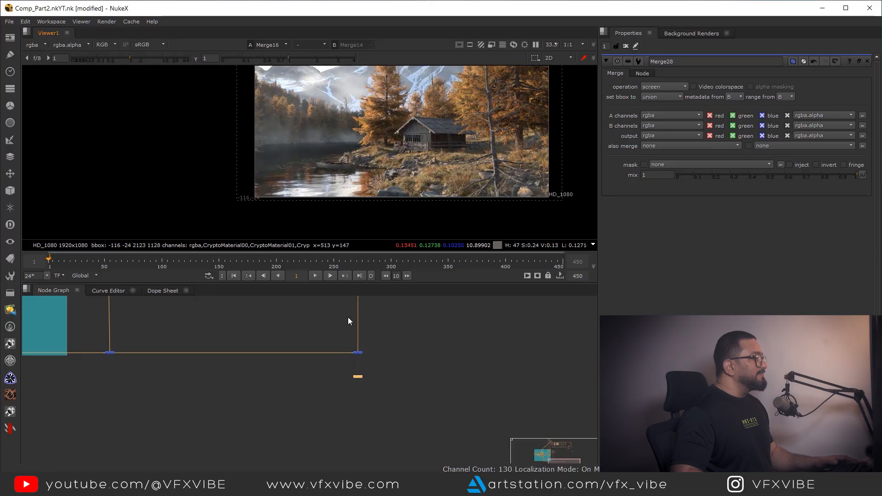
pyautogui.scroll(-4, 374, 386)
pyautogui.scroll(4, 374, 386)
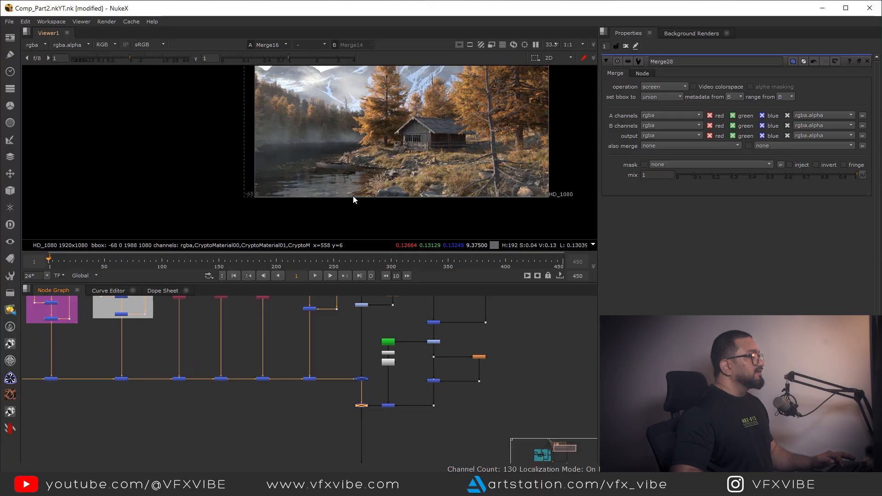
pyautogui.scroll(2, 356, 202)
pyautogui.scroll(1, 357, 208)
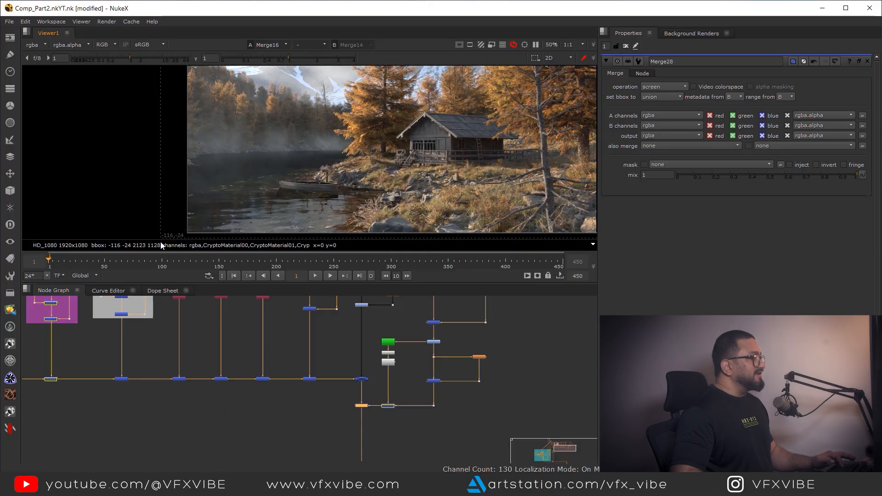
pyautogui.press('d')
pyautogui.press('d')
pyautogui.press('d')
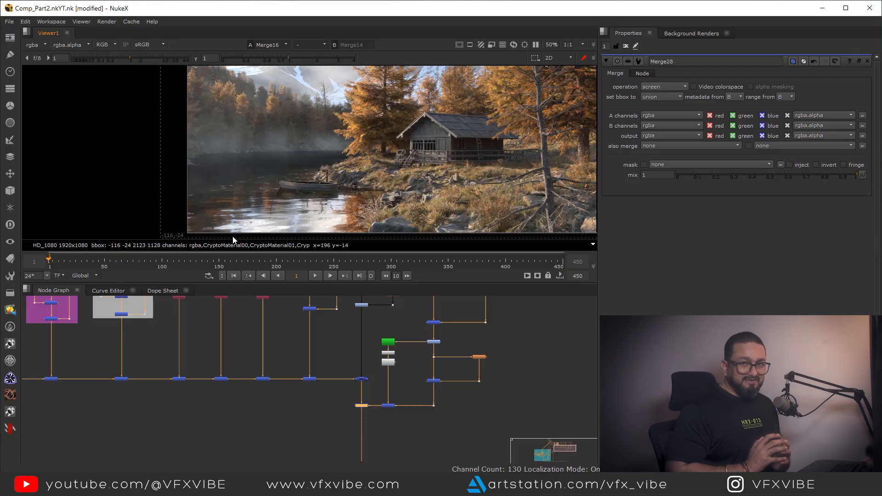
# Examine the cabin, its surrounding trees and the shoreline in the full composite
pyautogui.scroll(3, 322, 193)
pyautogui.scroll(-3, 356, 145)
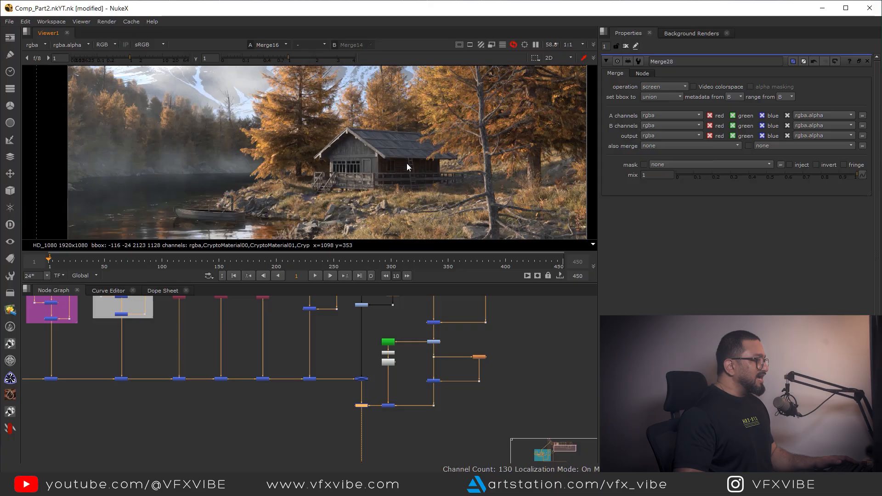
pyautogui.moveTo(407, 167); pyautogui.dragTo(448, 157, button='middle')
pyautogui.moveTo(346, 193)
pyautogui.mouseDown(button='middle')
pyautogui.moveTo(371, 177)
pyautogui.moveTo(349, 191)
pyautogui.mouseUp(button='middle')
pyautogui.scroll(3, 464, 118)
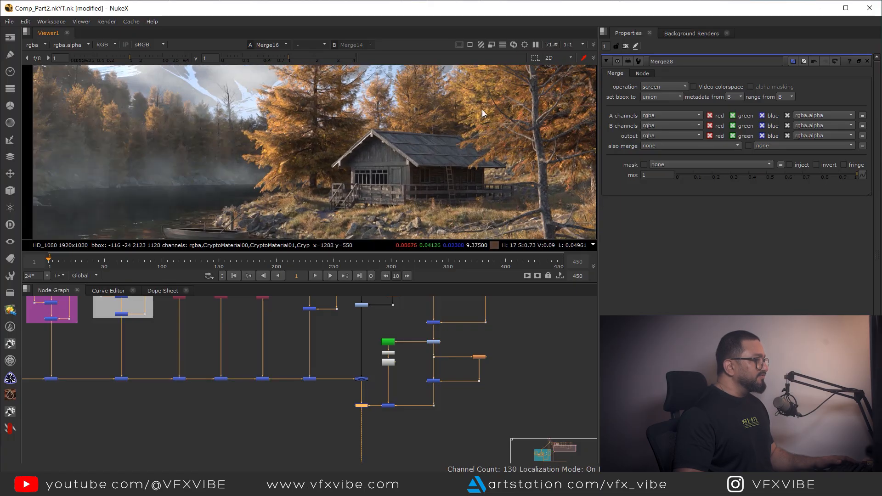
pyautogui.moveTo(324, 209); pyautogui.dragTo(323, 209)
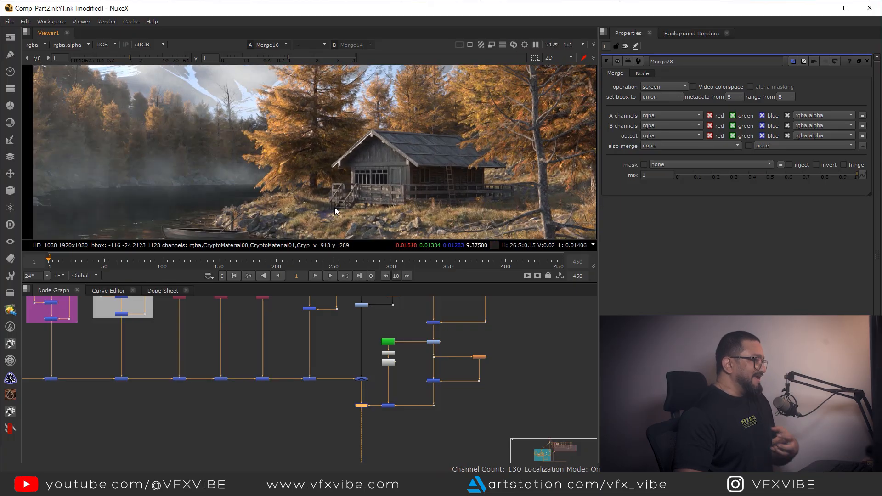
pyautogui.scroll(-4, 335, 211)
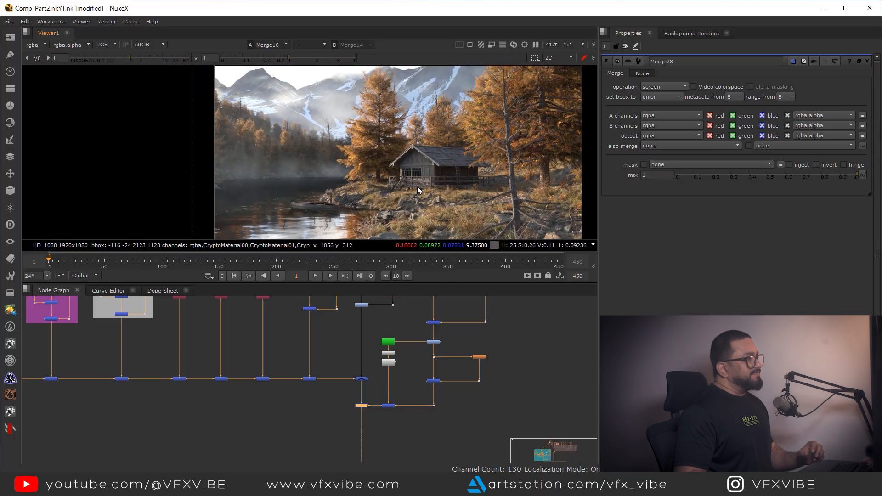
pyautogui.moveTo(405, 200); pyautogui.dragTo(409, 168, button='middle')
pyautogui.scroll(6, 430, 154)
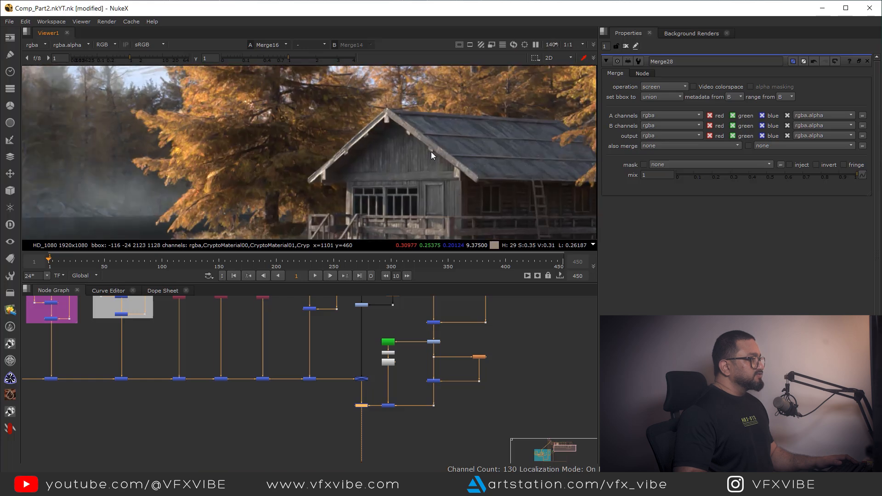
pyautogui.scroll(-4, 441, 360)
# View Merge14 and inspect the cabin's roof edges and front wall up close
pyautogui.moveTo(416, 325); pyautogui.dragTo(443, 325)
pyautogui.moveTo(318, 419); pyautogui.dragTo(360, 366, button='middle')
pyautogui.scroll(4, 360, 366)
pyautogui.click(368, 363)
pyautogui.press('1')
pyautogui.moveTo(337, 177); pyautogui.dragTo(409, 138, button='middle')
pyautogui.moveTo(407, 83); pyautogui.dragTo(434, 110, button='middle')
pyautogui.moveTo(532, 198); pyautogui.dragTo(358, 187, button='middle')
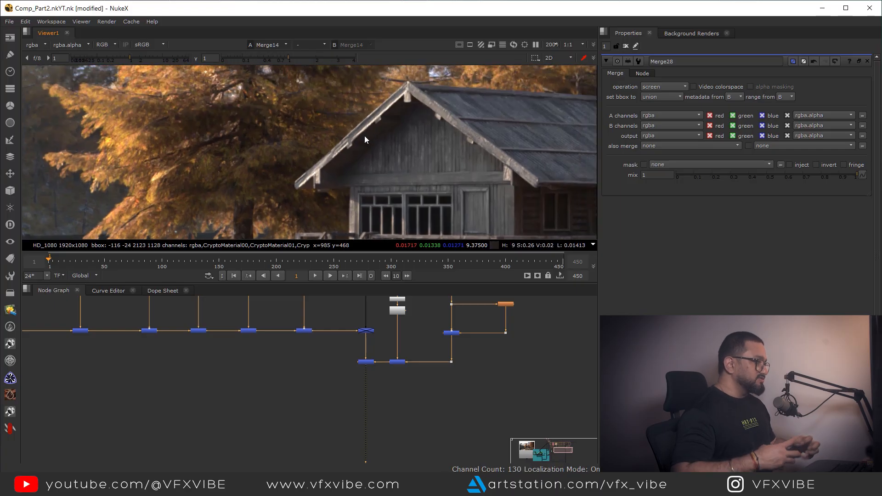
# Add a Cryptomatte node on its own branch beside the existing pass branches in the upper node tree
pyautogui.scroll(-5, 320, 406)
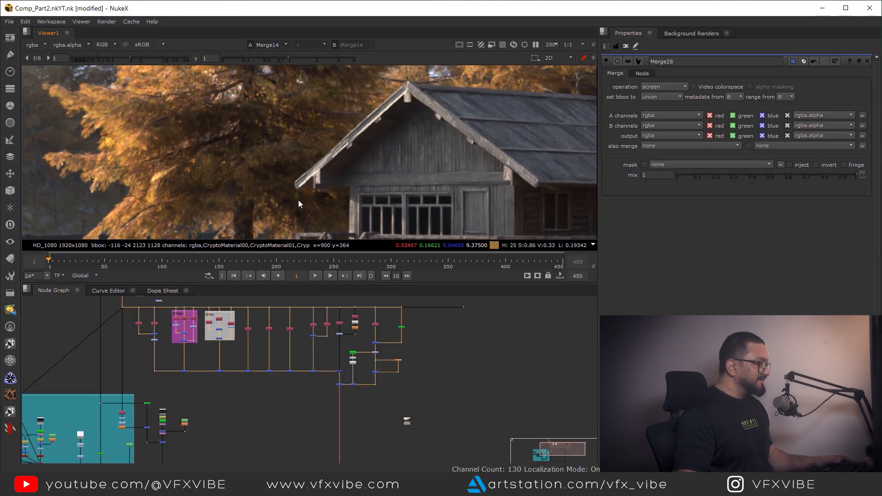
pyautogui.scroll(-5, 299, 202)
pyautogui.moveTo(299, 202); pyautogui.dragTo(492, 66, button='middle')
pyautogui.moveTo(430, 318); pyautogui.dragTo(435, 396, button='middle')
pyautogui.scroll(6, 414, 363)
pyautogui.scroll(-3, 451, 427)
pyautogui.press('Tab')
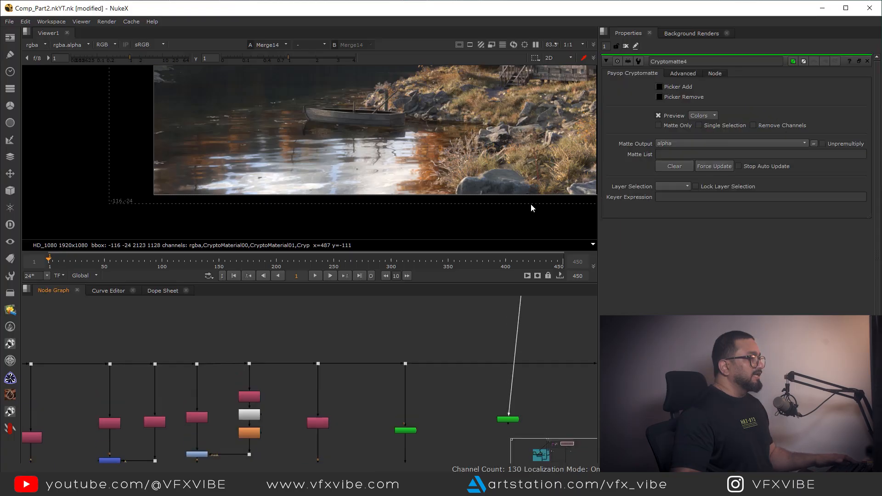
pyautogui.moveTo(531, 204); pyautogui.dragTo(501, 331)
pyautogui.scroll(-3, 502, 331)
pyautogui.moveTo(508, 375); pyautogui.dragTo(503, 331, button='middle')
pyautogui.scroll(3, 507, 375)
pyautogui.moveTo(505, 384); pyautogui.dragTo(493, 420)
# View the new Cryptomatte node and examine the colour mattes around the cabin and shoreline
pyautogui.press('1')
pyautogui.moveTo(527, 67); pyautogui.dragTo(423, 171, button='middle')
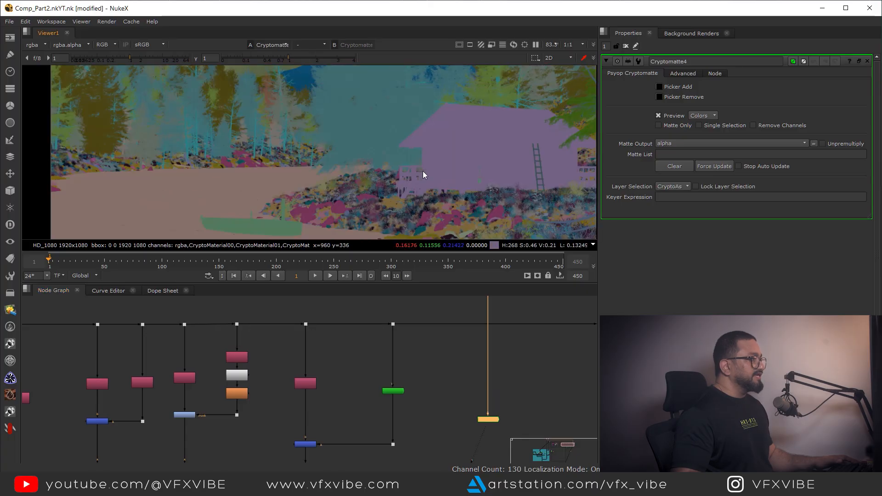
pyautogui.scroll(3, 412, 114)
pyautogui.scroll(-3, 448, 400)
pyautogui.scroll(4, 447, 379)
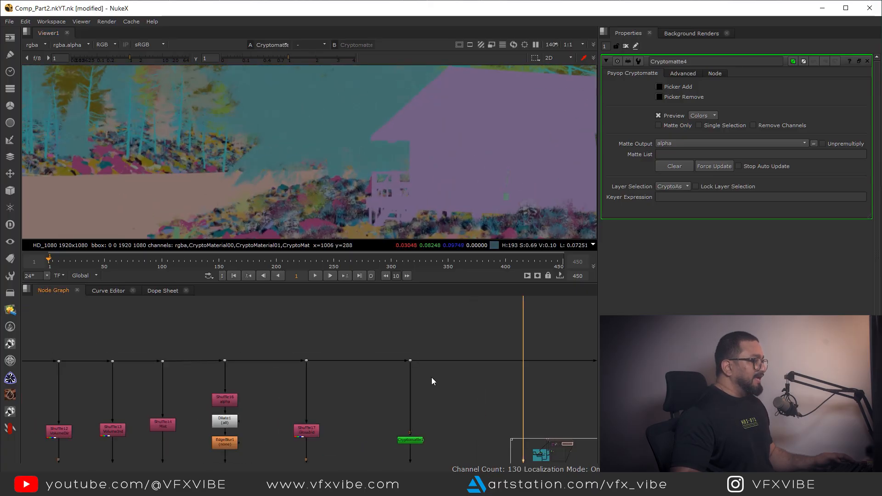
# Add a Dot to the main pipe past the Cryptomatte branch and view the image at that point
pyautogui.scroll(2, 462, 362)
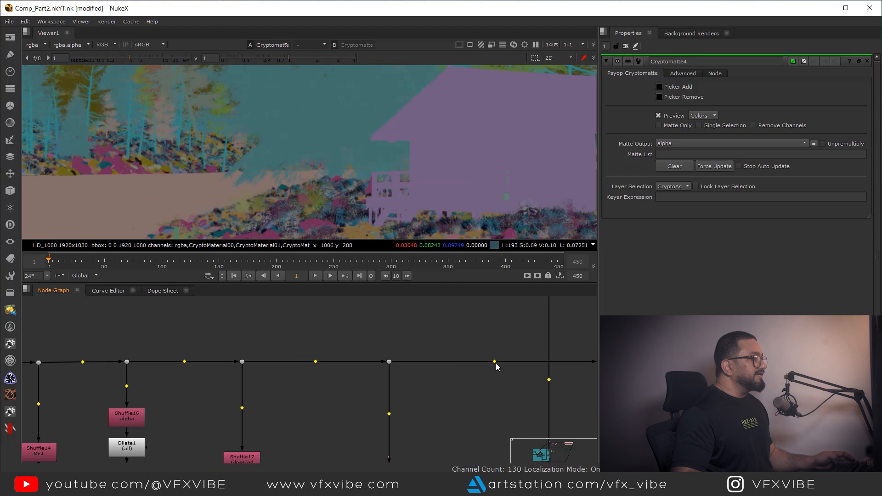
pyautogui.keyDown('ctrl'); pyautogui.click(494, 362); pyautogui.keyUp('ctrl')
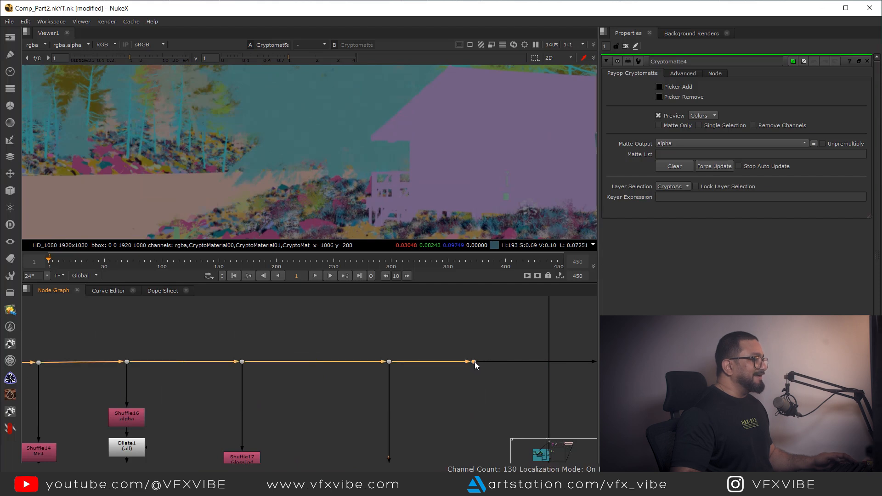
pyautogui.scroll(-4, 392, 150)
pyautogui.scroll(-1, 420, 356)
pyautogui.click(394, 361)
pyautogui.press('1')
pyautogui.scroll(4, 380, 159)
pyautogui.scroll(3, 459, 380)
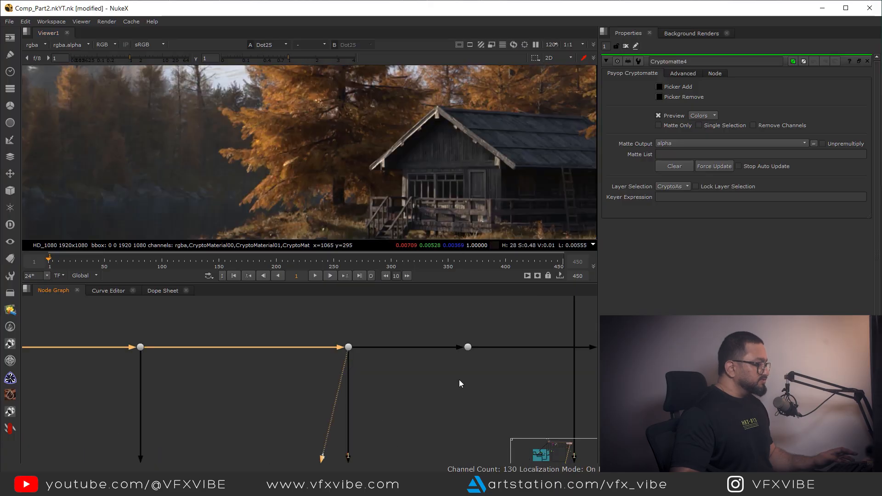
# Branch two Shuffle nodes off the main pipe and set the second one's first input layer to GlossDir
pyautogui.click(459, 379)
pyautogui.press('Tab')
pyautogui.write('shuffle')
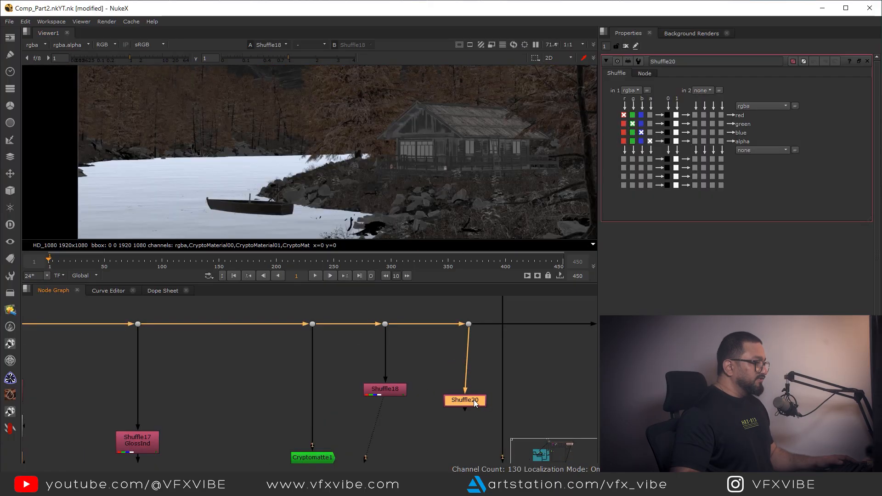
pyautogui.press('1')
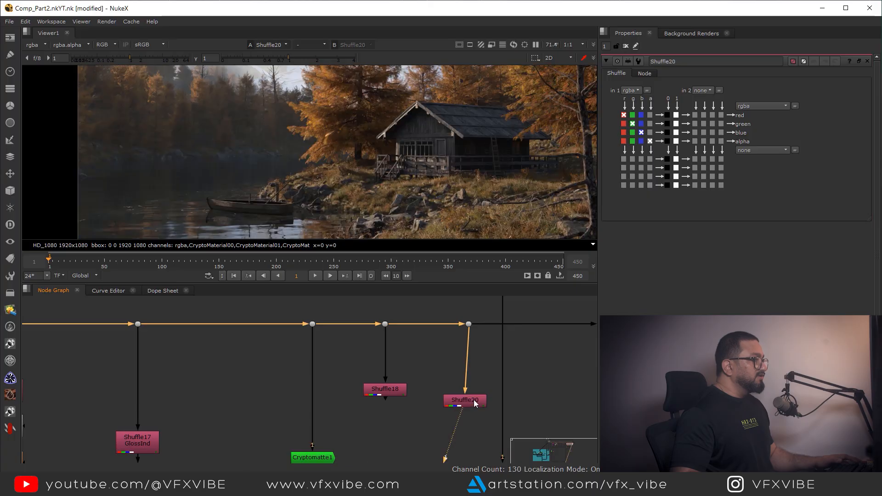
pyautogui.click(630, 91)
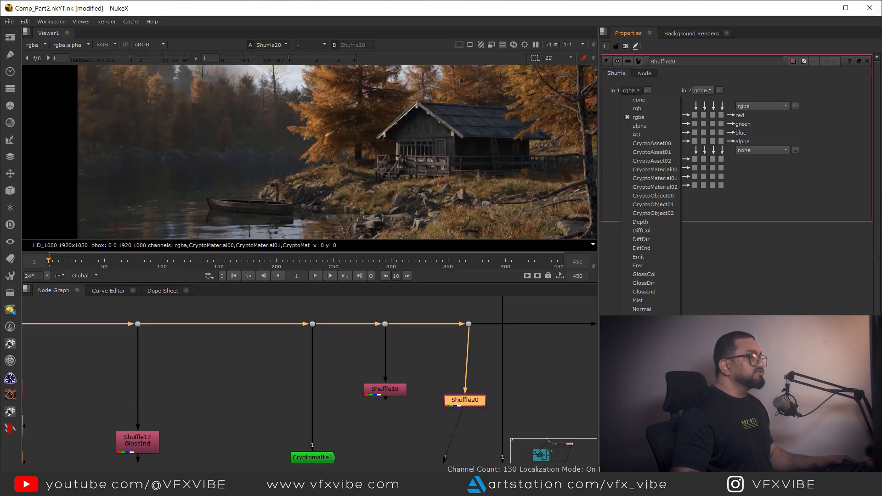
pyautogui.click(643, 283)
# Combine Shuffle18 and Shuffle20 in a Merge set to multiply, and align Shuffle18 beside it
pyautogui.moveTo(456, 437); pyautogui.dragTo(444, 391, button='middle')
pyautogui.press('m')
pyautogui.moveTo(518, 354); pyautogui.dragTo(461, 395)
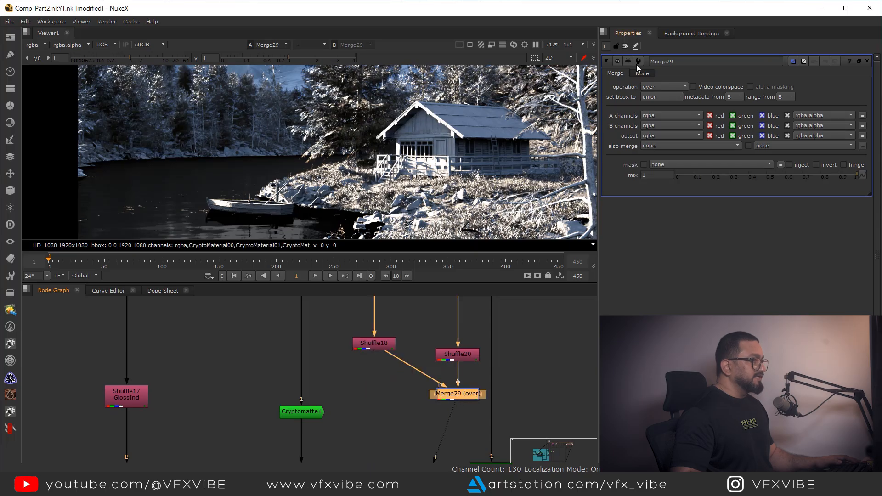
pyautogui.click(664, 86)
pyautogui.click(665, 186)
pyautogui.scroll(3, 459, 134)
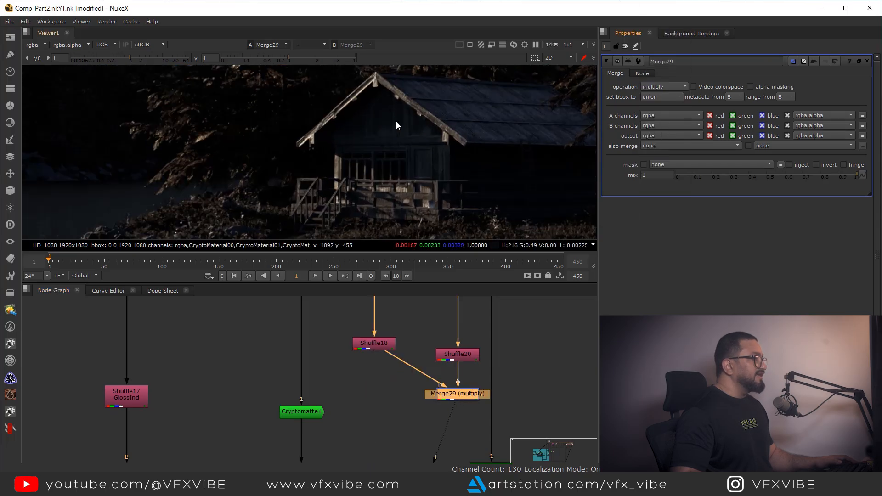
pyautogui.moveTo(380, 346); pyautogui.dragTo(391, 394)
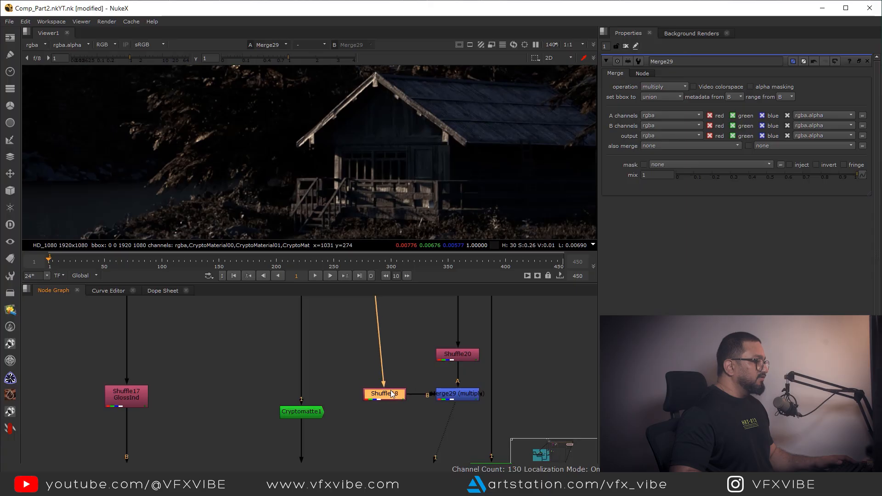
# Place the spare Cryptomatte branch beside the multiply merge, view it and pick the cabin as its matte
pyautogui.scroll(-8, 453, 373)
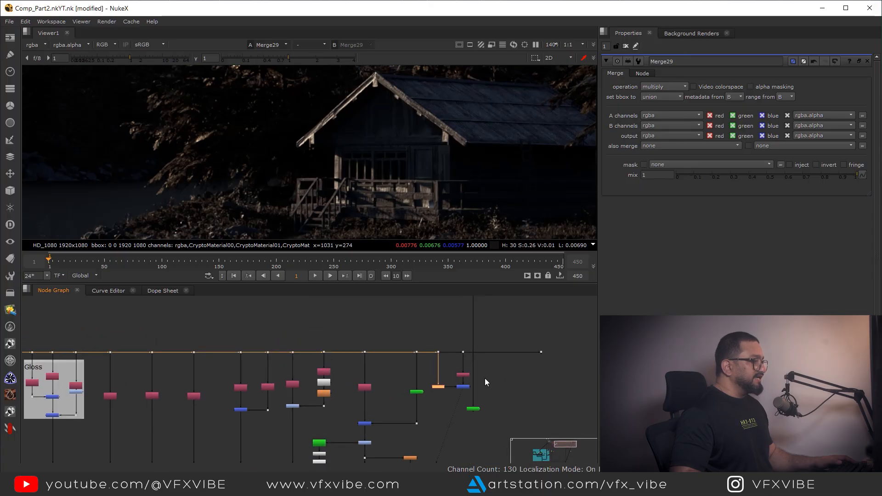
pyautogui.scroll(3, 445, 327)
pyautogui.moveTo(454, 309); pyautogui.dragTo(430, 395)
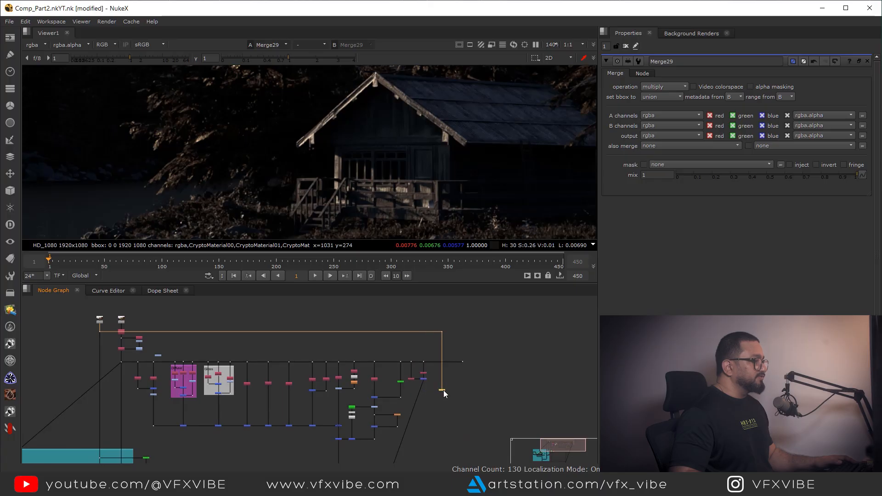
pyautogui.scroll(5, 445, 393)
pyautogui.doubleClick(438, 390)
pyautogui.press('1')
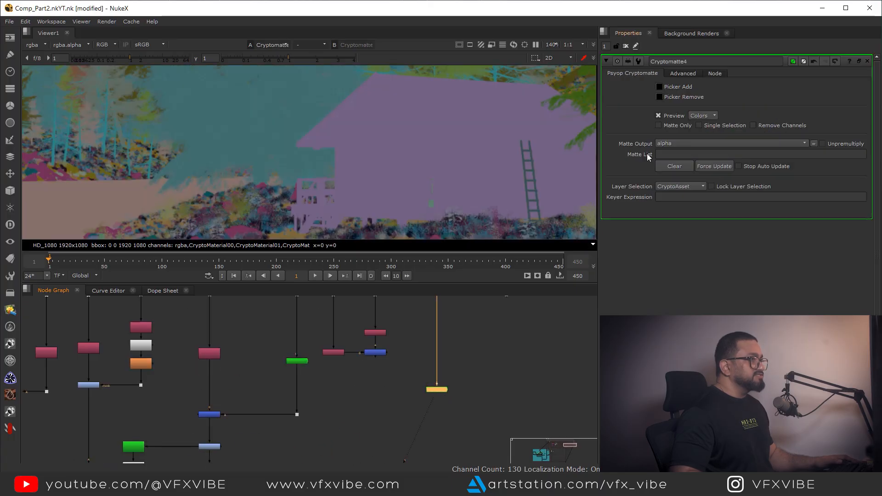
pyautogui.click(659, 87)
pyautogui.keyDown('ctrl'); pyautogui.click(464, 107); pyautogui.keyUp('ctrl')
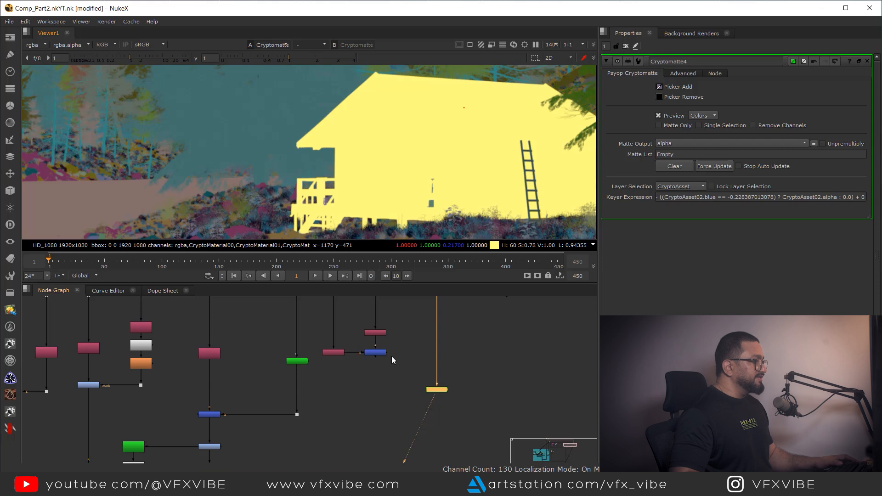
# Add a Merge below the multiplied gloss result, connect the cabin Cryptomatte to it and set the operation to mask
pyautogui.moveTo(372, 394); pyautogui.dragTo(392, 386, button='middle')
pyautogui.click(391, 386)
pyautogui.press('m')
pyautogui.scroll(1, 394, 382)
pyautogui.moveTo(391, 377); pyautogui.dragTo(396, 340)
pyautogui.moveTo(391, 377)
pyautogui.mouseDown()
pyautogui.moveTo(479, 388)
pyautogui.moveTo(397, 385)
pyautogui.mouseUp()
pyautogui.press('1')
pyautogui.click(397, 389)
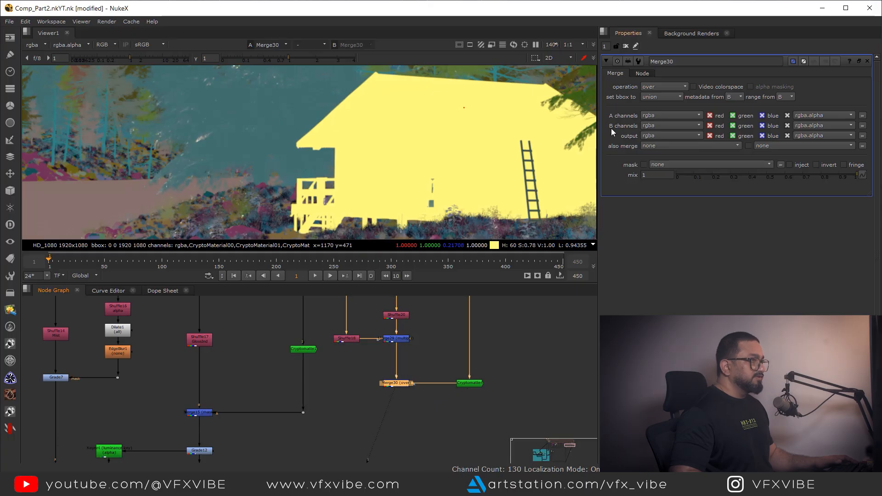
pyautogui.click(665, 87)
pyautogui.click(661, 145)
pyautogui.scroll(-3, 463, 154)
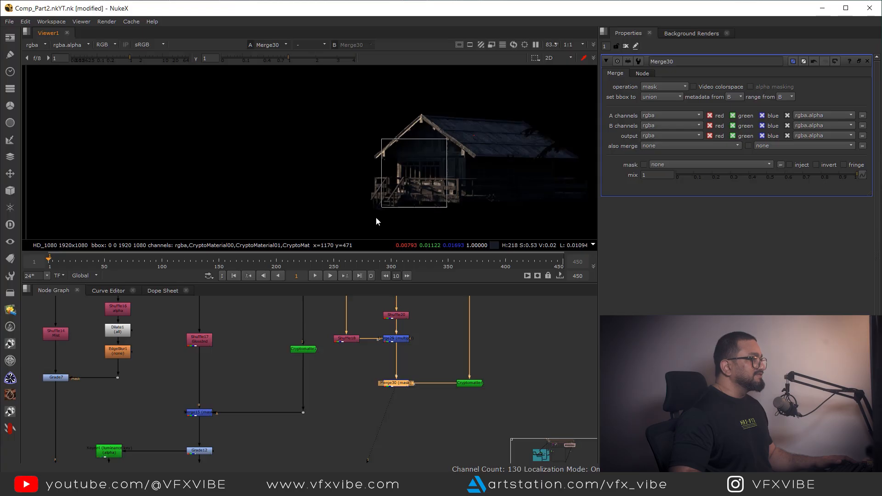
# Add a luminance Keyer below the mask merge and view its alpha channel
pyautogui.moveTo(410, 383); pyautogui.dragTo(420, 344, button='middle')
pyautogui.click(412, 399)
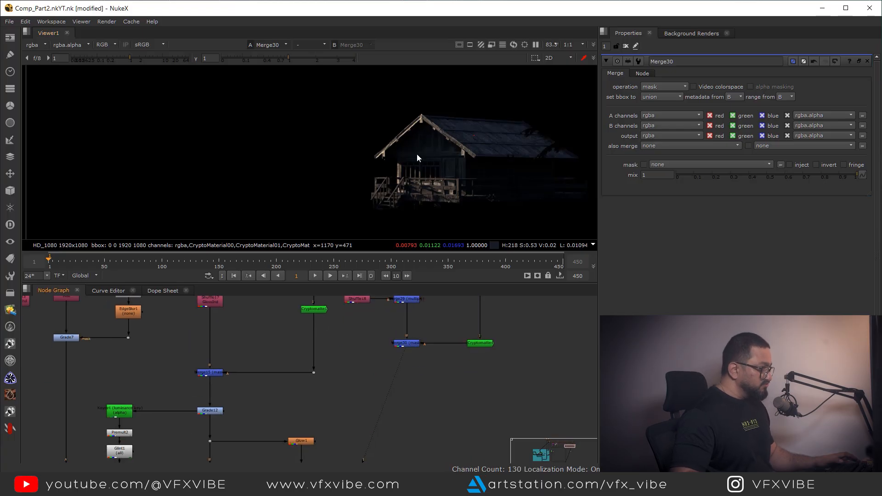
pyautogui.scroll(4, 417, 158)
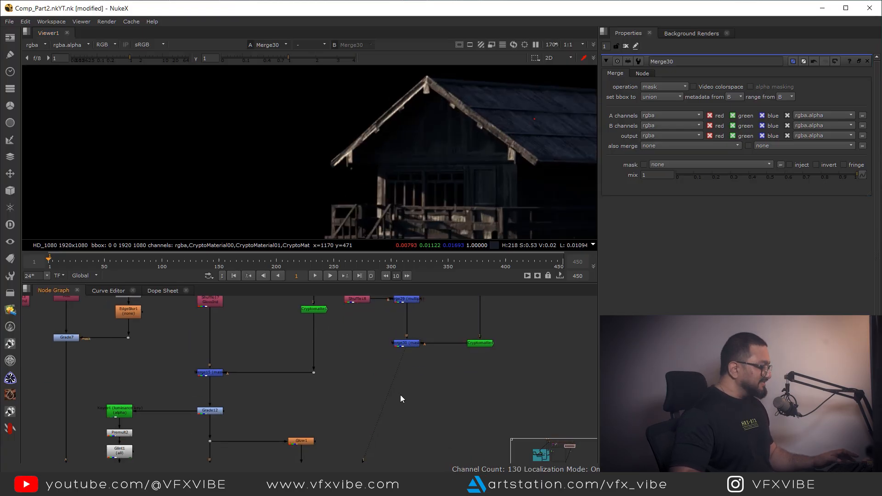
pyautogui.press('Tab')
pyautogui.write('keye')
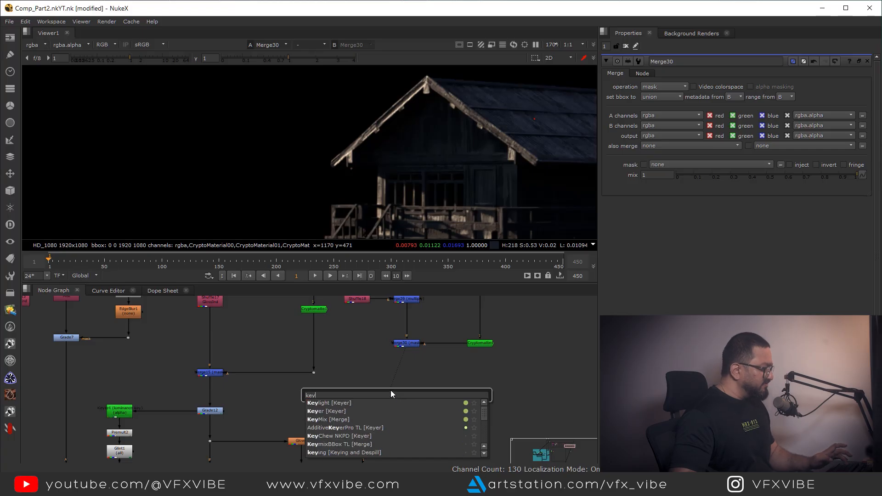
pyautogui.click(333, 402)
pyautogui.moveTo(392, 383); pyautogui.dragTo(410, 345)
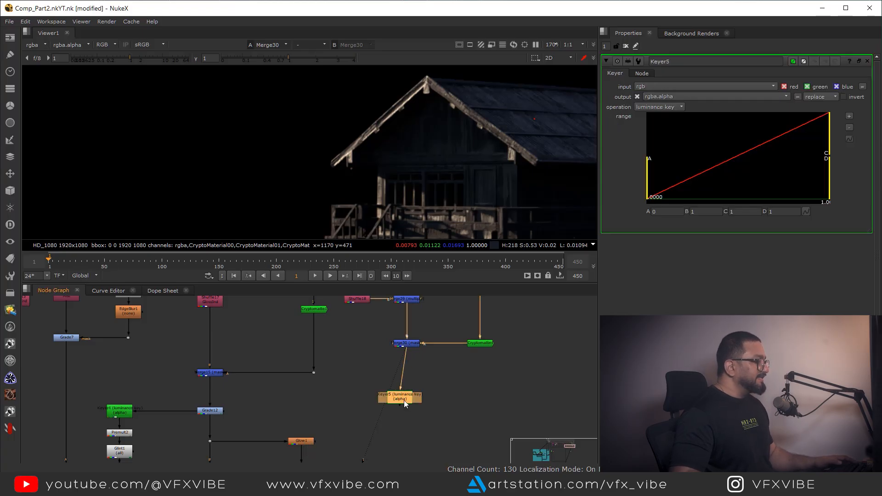
pyautogui.moveTo(404, 401); pyautogui.dragTo(411, 423)
pyautogui.press('1')
pyautogui.press('a')
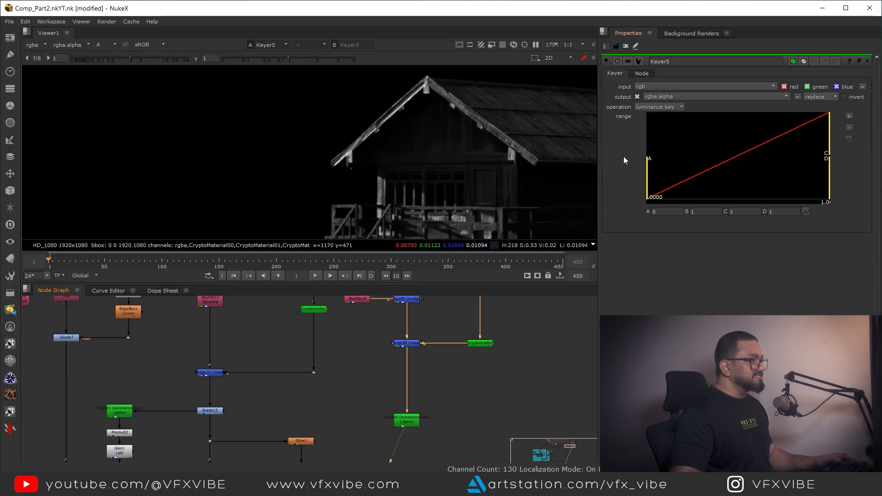
# Narrow the Keyer's range to about 0.033 for A and about 0.75 for B to isolate the cabin highlights
pyautogui.moveTo(657, 163); pyautogui.dragTo(683, 167)
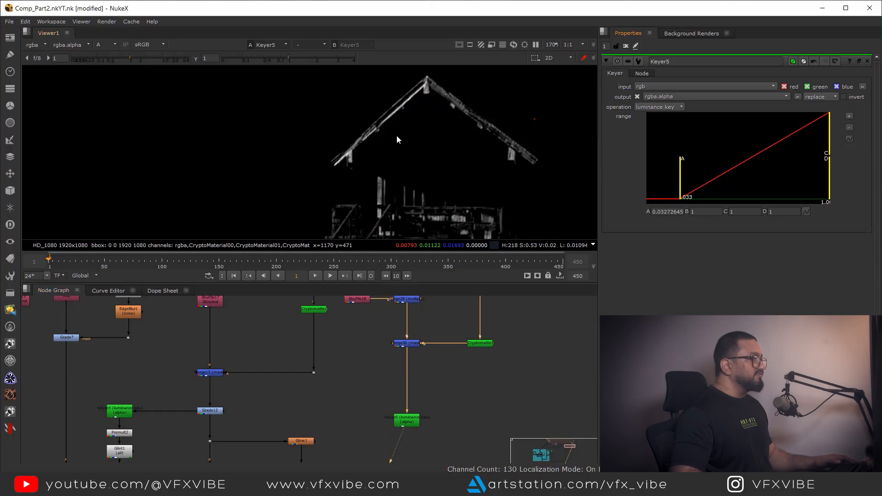
pyautogui.scroll(-3, 397, 156)
pyautogui.moveTo(828, 148); pyautogui.dragTo(806, 148)
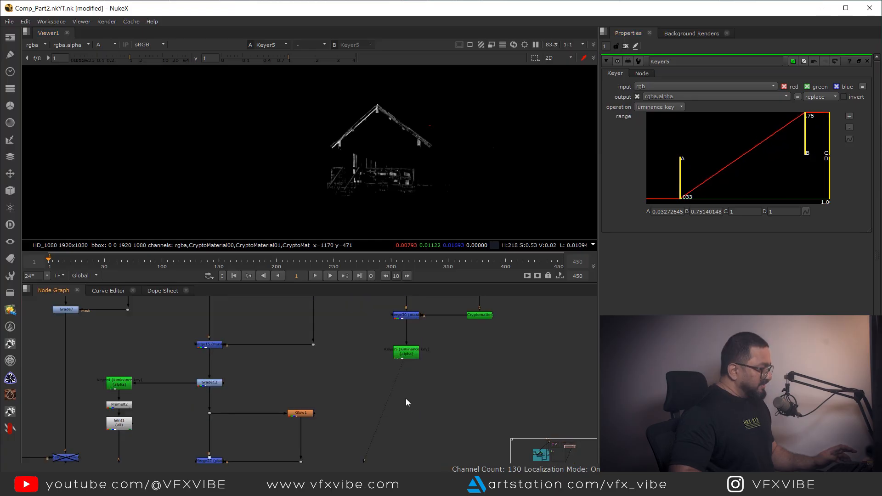
# Add a Premult node below the Keyer and line it up on the cabin highlight branch
pyautogui.press('Tab')
pyautogui.write('pre')
pyautogui.press('Return')
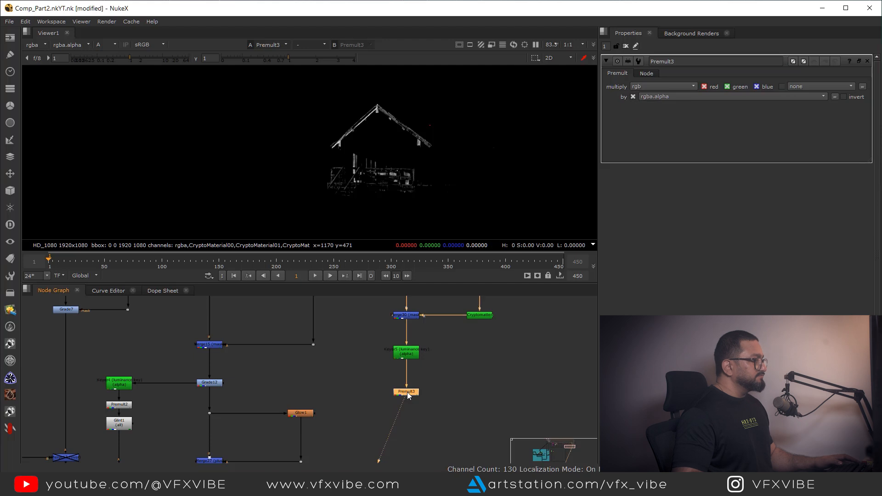
pyautogui.moveTo(409, 415); pyautogui.dragTo(403, 376, button='middle')
pyautogui.moveTo(401, 354); pyautogui.dragTo(401, 347)
# Branch a Glow node off the Premult through a Dot, with effect only enabled, size 23 and brightness 1.98
pyautogui.click(401, 387)
pyautogui.press('Tab')
pyautogui.write('glow')
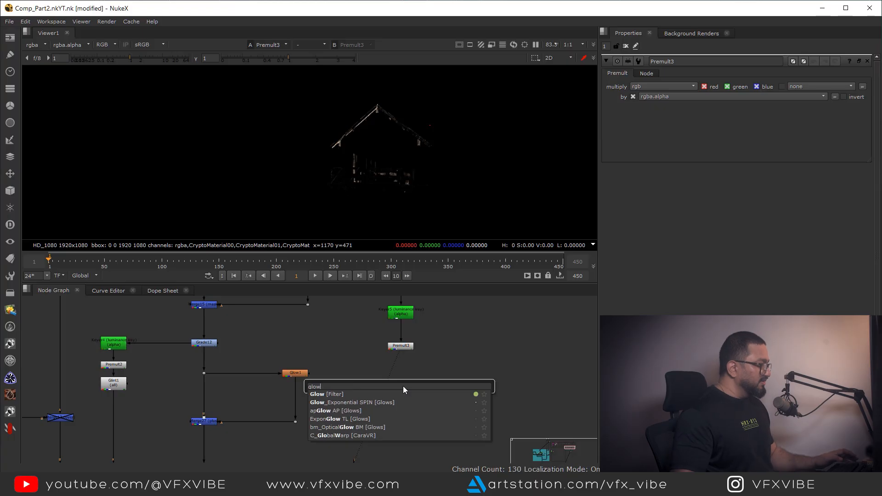
pyautogui.press('Return')
pyautogui.scroll(2, 404, 386)
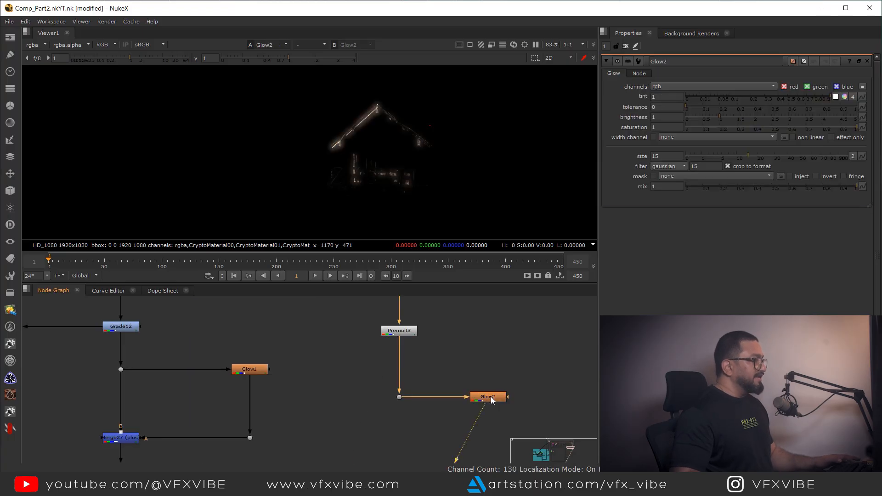
pyautogui.click(830, 137)
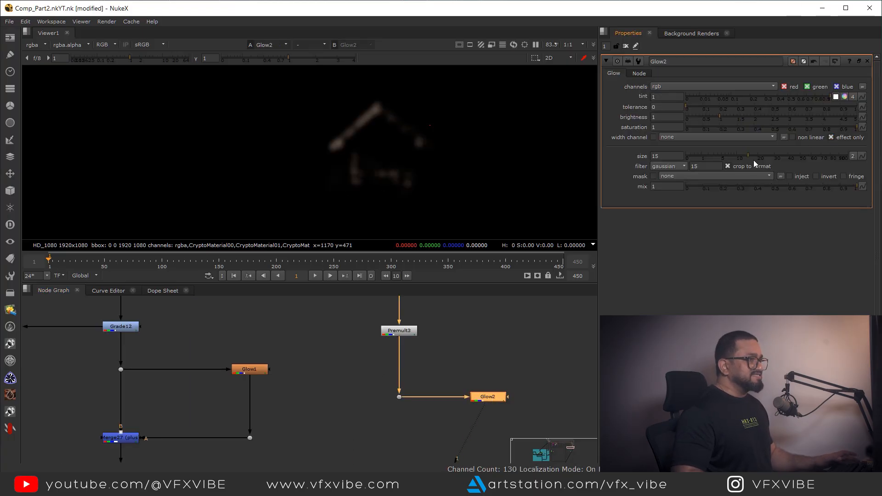
pyautogui.moveTo(748, 156); pyautogui.dragTo(763, 156)
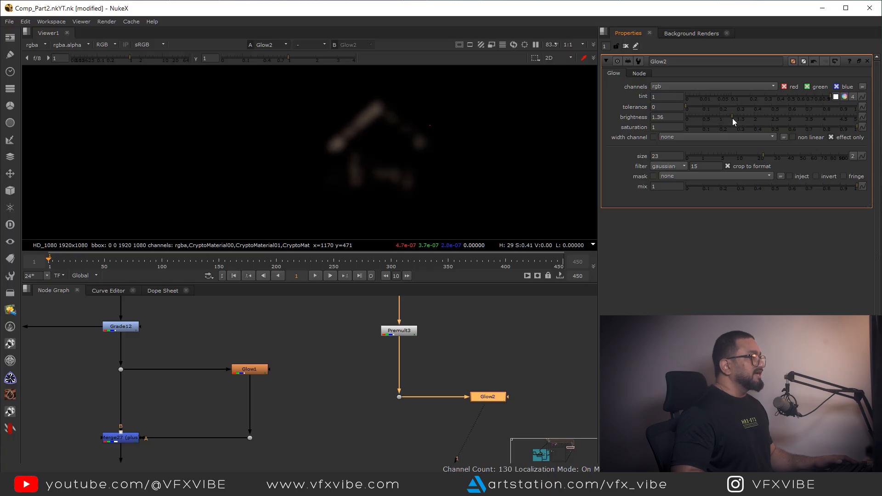
# Merge the glow back onto the premultiplied cabin highlights with the plus operation
pyautogui.scroll(-2, 415, 334)
pyautogui.moveTo(406, 422); pyautogui.dragTo(406, 390, button='middle')
pyautogui.click(395, 381)
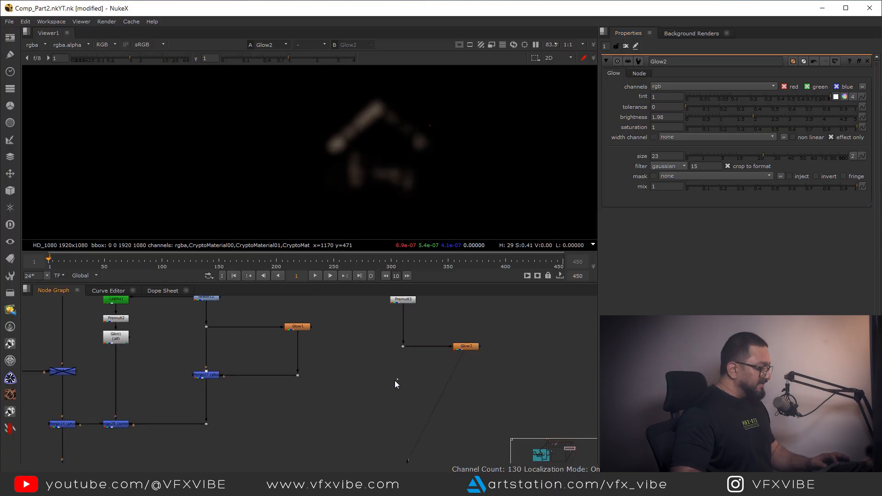
pyautogui.press('m')
pyautogui.scroll(1, 399, 383)
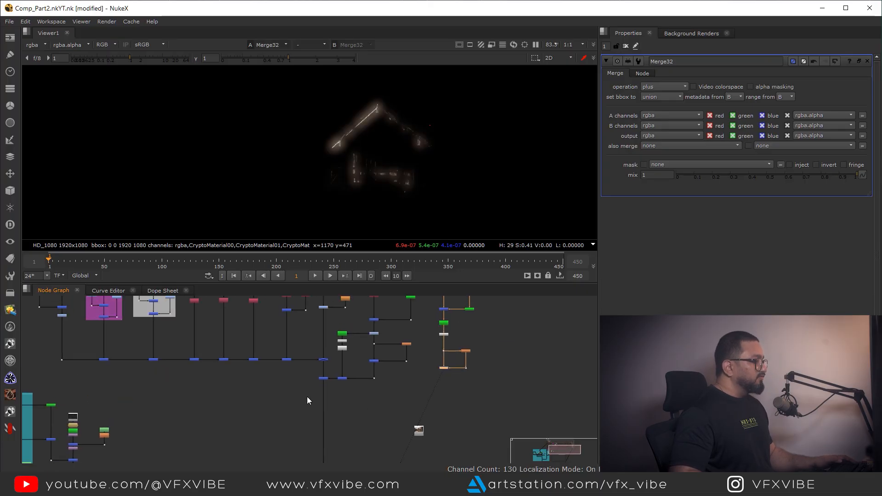
# Insert a Merge below Merge14 in the main composite and route the cabin glow branch into it through a corner Dot
pyautogui.moveTo(312, 392); pyautogui.dragTo(343, 362)
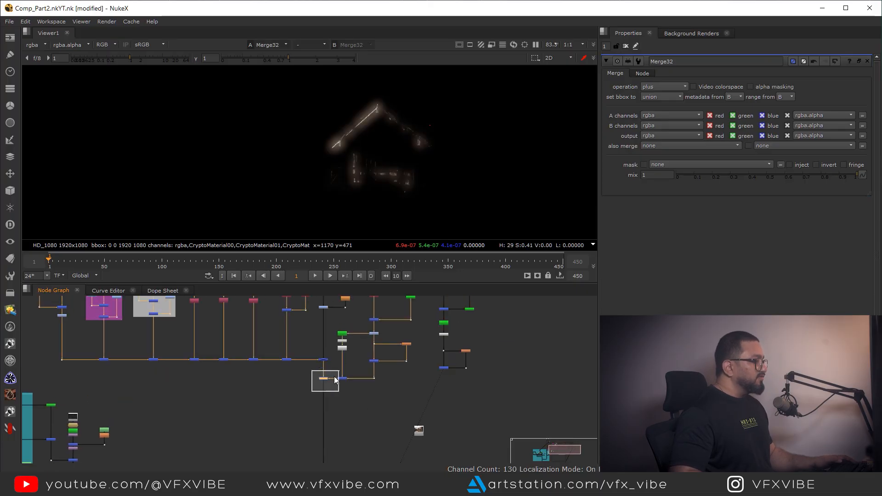
pyautogui.press('1')
pyautogui.moveTo(347, 417); pyautogui.dragTo(347, 397, button='middle')
pyautogui.press('m')
pyautogui.scroll(3, 347, 396)
pyautogui.moveTo(348, 400); pyautogui.dragTo(304, 381)
pyautogui.scroll(-2, 305, 384)
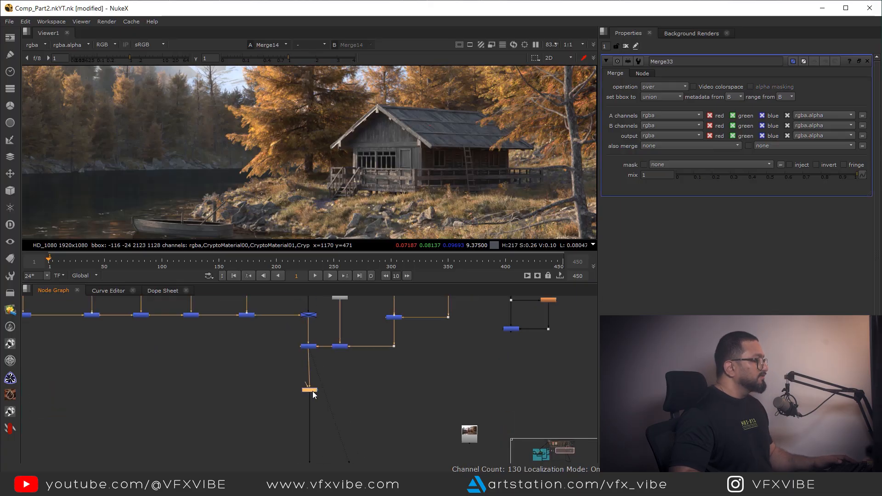
pyautogui.keyDown('ctrl'); pyautogui.moveTo(411, 360); pyautogui.dragTo(510, 388); pyautogui.keyUp('ctrl')
pyautogui.moveTo(335, 375); pyautogui.dragTo(274, 407)
# View the new merge below Merge14 and set its operation to plus
pyautogui.press('1')
pyautogui.click(659, 87)
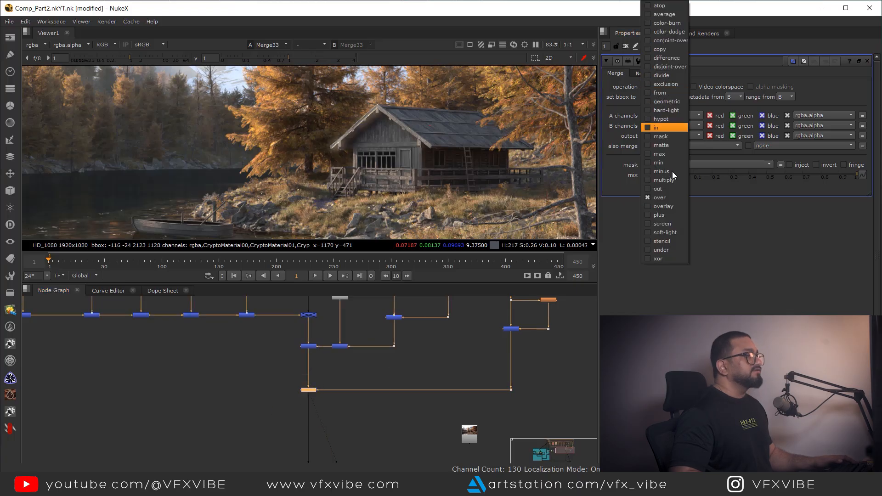
pyautogui.click(665, 225)
pyautogui.scroll(2, 415, 110)
pyautogui.scroll(3, 415, 110)
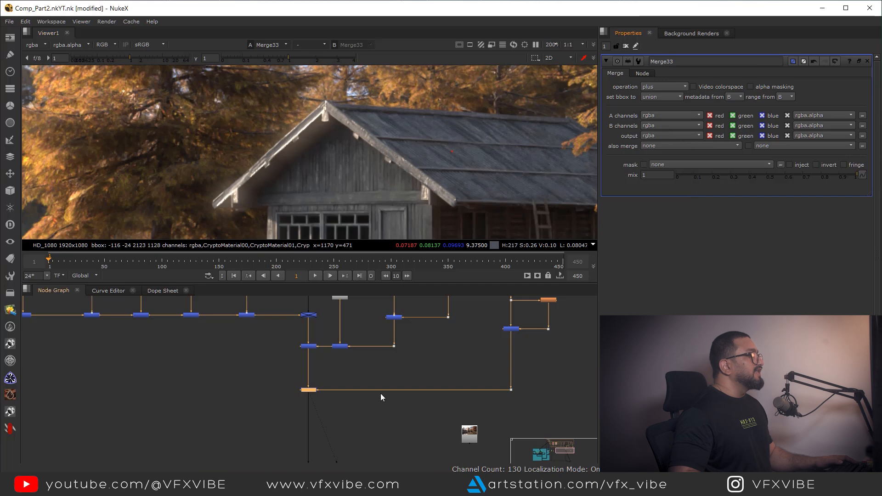
# Compare the cabin's roof edges and front wall before and after the added glow merge
pyautogui.moveTo(278, 332); pyautogui.dragTo(322, 404)
pyautogui.press('1')
pyautogui.press('1')
pyautogui.scroll(3, 303, 146)
pyautogui.scroll(-5, 302, 147)
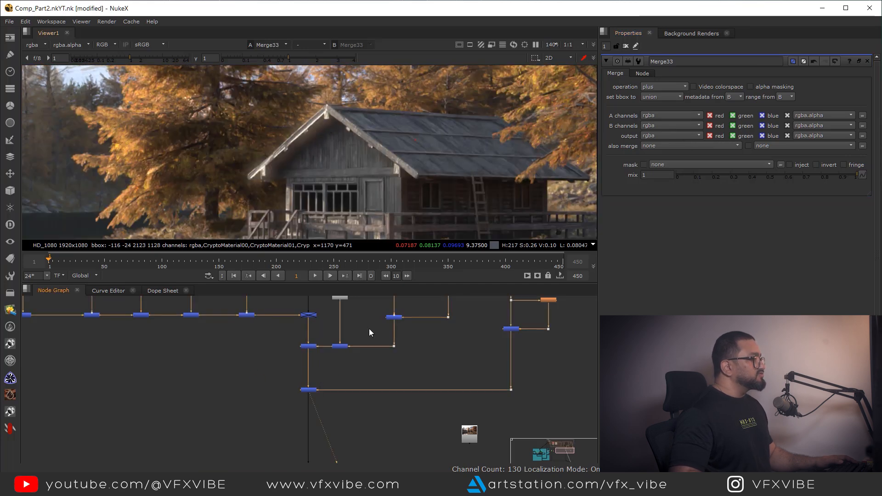
pyautogui.scroll(5, 243, 404)
pyautogui.click(250, 385)
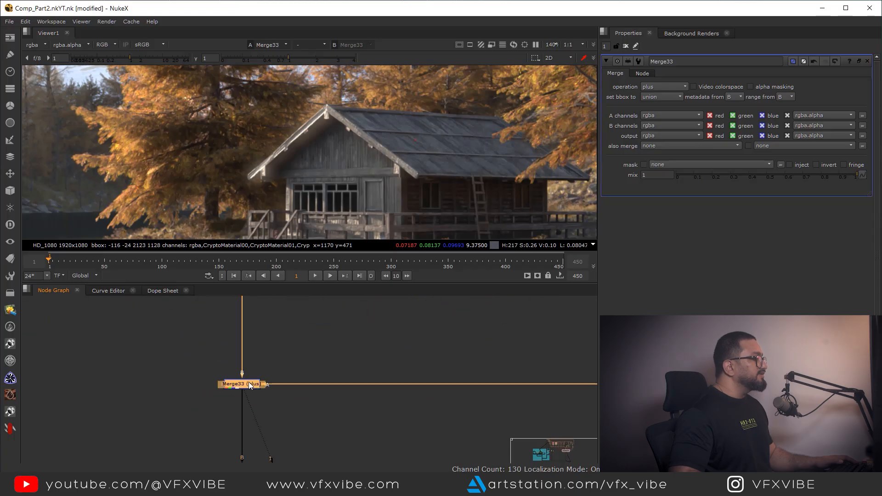
# Reduce the mix of the plus merge that adds the cabin glow to 0.405
pyautogui.moveTo(775, 191); pyautogui.dragTo(747, 196)
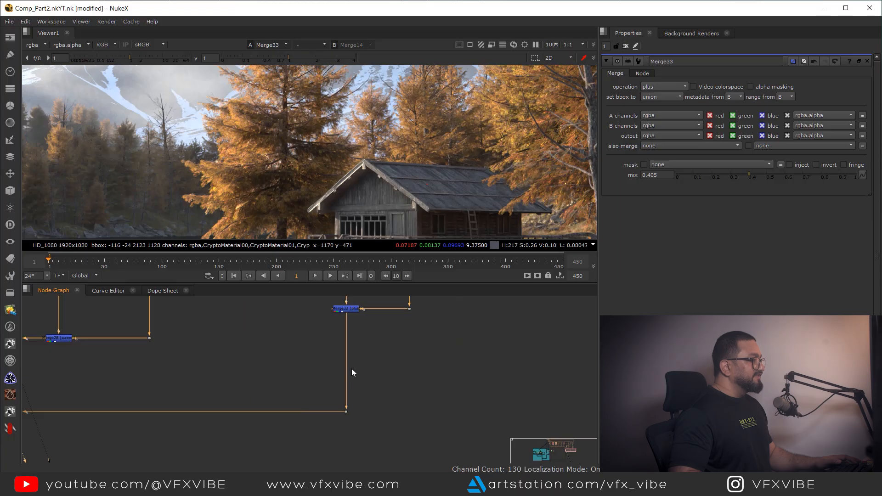
# Adjust Keyer5's luminance range while viewing its matte, setting A to about 0.012 and B to about 0.80
pyautogui.scroll(5, 407, 330)
pyautogui.moveTo(406, 330); pyautogui.dragTo(417, 394, button='middle')
pyautogui.doubleClick(398, 360)
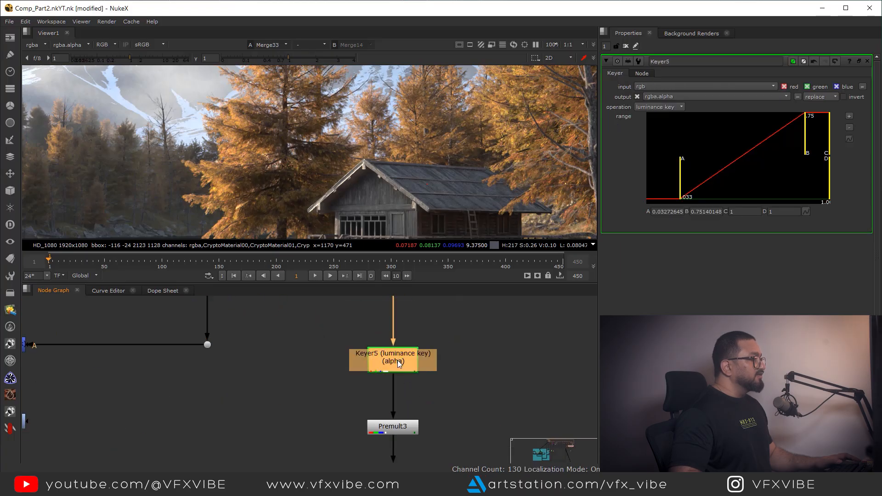
pyautogui.press('1')
pyautogui.moveTo(804, 150); pyautogui.dragTo(809, 150)
pyautogui.moveTo(681, 166); pyautogui.dragTo(670, 170)
pyautogui.scroll(-3, 416, 209)
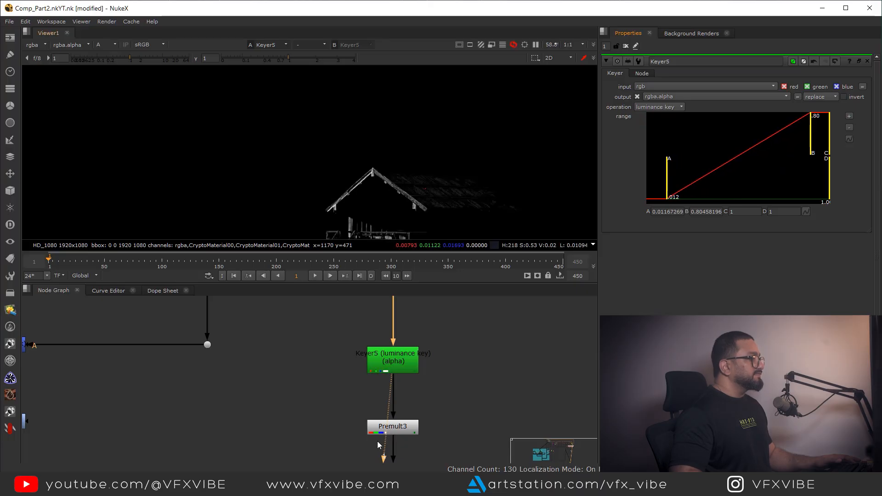
# View the cabin glow merge below Merge14 and examine the roof up close
pyautogui.scroll(-4, 386, 432)
pyautogui.moveTo(368, 452); pyautogui.dragTo(435, 411, button='middle')
pyautogui.scroll(-1, 435, 411)
pyautogui.moveTo(306, 450); pyautogui.dragTo(327, 404, button='middle')
pyautogui.click(321, 423)
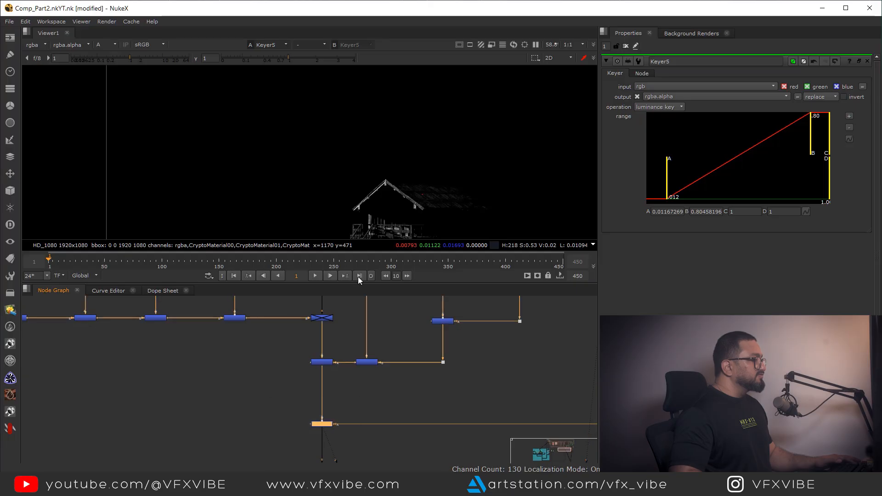
pyautogui.press('1')
pyautogui.scroll(5, 399, 183)
pyautogui.moveTo(352, 370); pyautogui.dragTo(357, 386, button='middle')
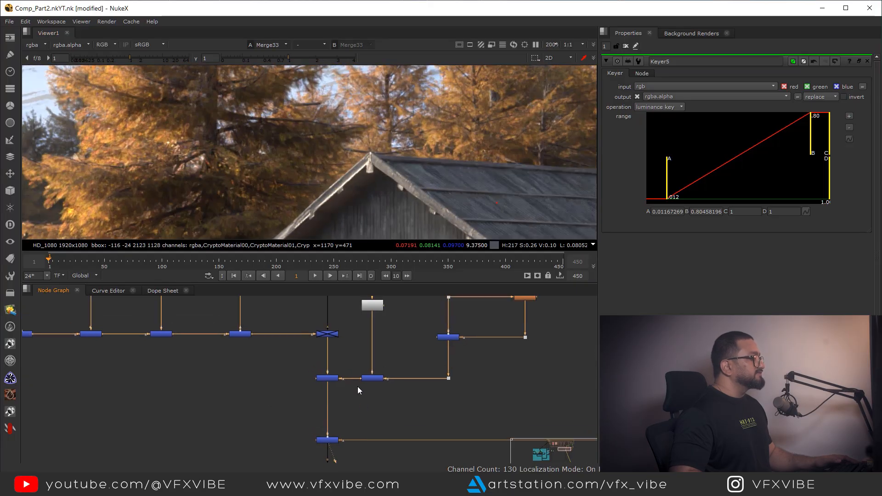
# Compare the output of Merge14 with the cabin glow merge around the gable and roof
pyautogui.click(328, 378)
pyautogui.press('1')
pyautogui.moveTo(302, 415); pyautogui.dragTo(305, 357, button='middle')
pyautogui.click(330, 383)
pyautogui.click(439, 168)
pyautogui.scroll(-2, 448, 195)
pyautogui.scroll(2, 401, 158)
pyautogui.press('1')
pyautogui.press('2')
pyautogui.press('1')
pyautogui.press('2')
pyautogui.press('1')
pyautogui.press('2')
pyautogui.press('1')
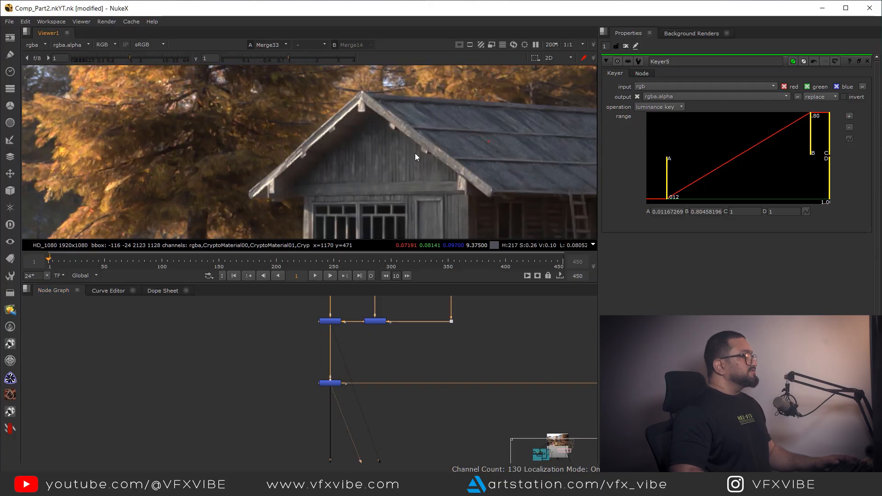
# Insert a Grade between Premult3 and the Dot feeding Glow2, set its gain to 2.14 and view it
pyautogui.scroll(-4, 415, 155)
pyautogui.moveTo(354, 317); pyautogui.dragTo(379, 314, button='middle')
pyautogui.moveTo(569, 349); pyautogui.dragTo(378, 419, button='middle')
pyautogui.scroll(1, 460, 339)
pyautogui.moveTo(442, 303); pyautogui.dragTo(438, 350, button='middle')
pyautogui.click(442, 335)
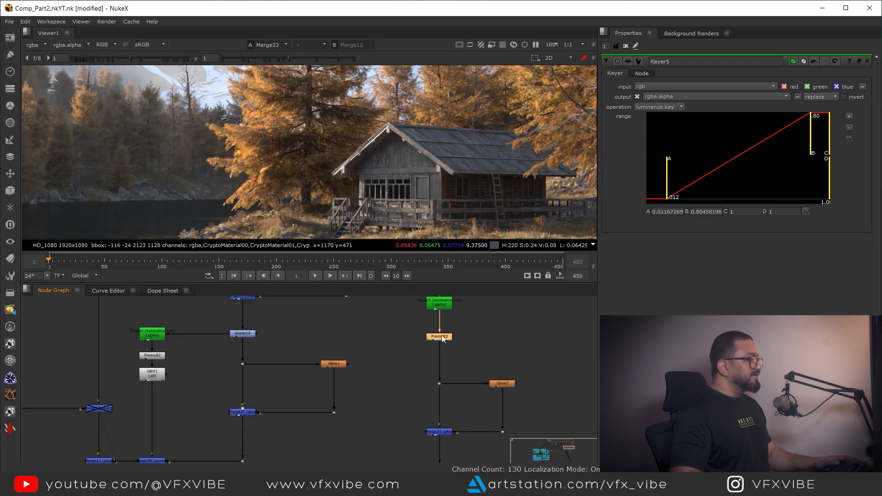
pyautogui.press('1')
pyautogui.scroll(2, 448, 355)
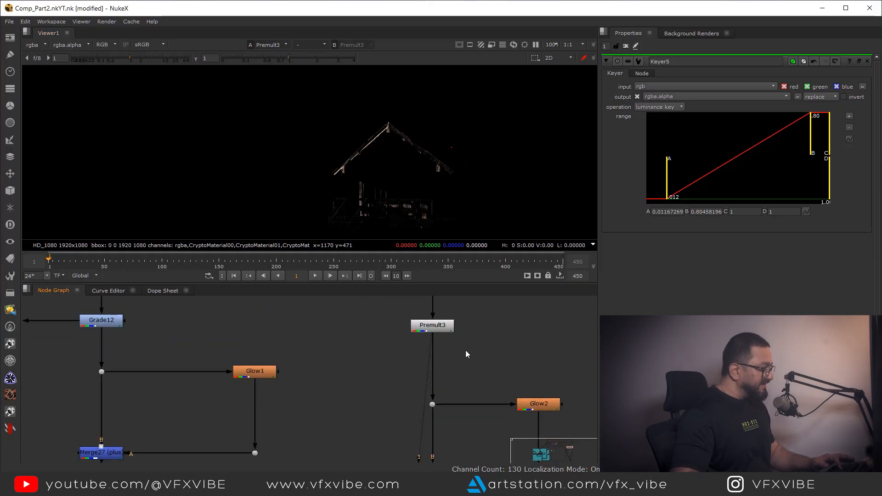
pyautogui.press('g')
pyautogui.scroll(3, 465, 350)
pyautogui.moveTo(431, 379); pyautogui.dragTo(412, 397)
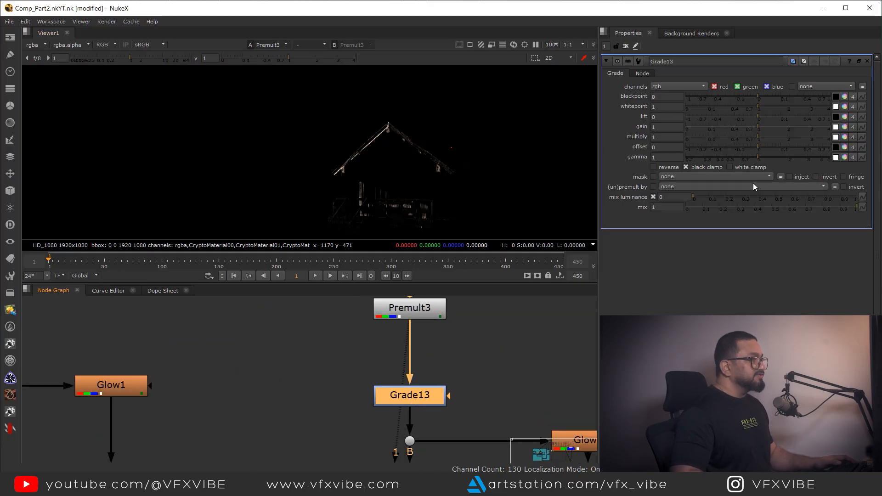
pyautogui.moveTo(760, 127); pyautogui.dragTo(790, 128)
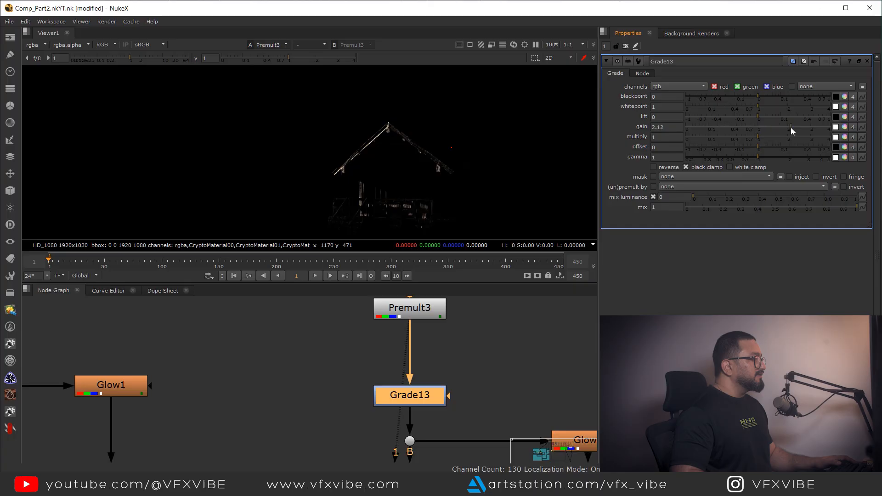
pyautogui.press('1')
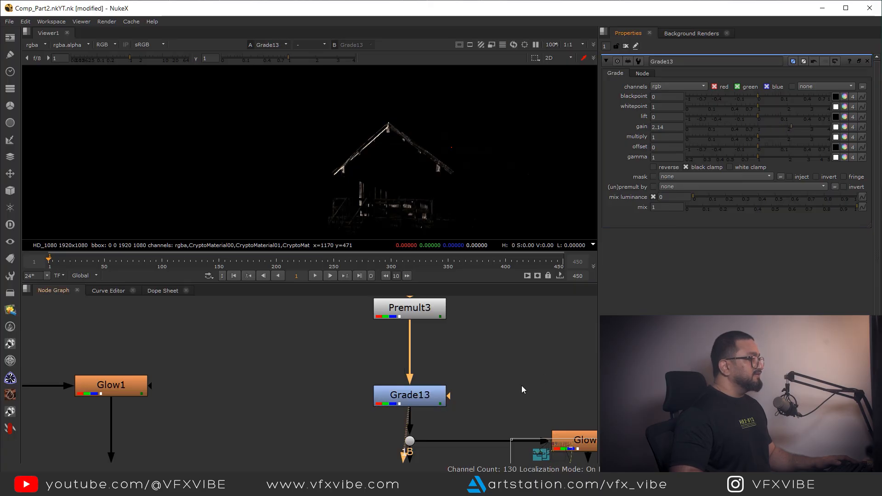
# View the cabin glow merge below Merge14 again and inspect the graded highlights on the roof edges and front wall
pyautogui.scroll(-5, 522, 386)
pyautogui.moveTo(522, 386); pyautogui.dragTo(639, 321, button='middle')
pyautogui.click(345, 349)
pyautogui.press('1')
pyautogui.moveTo(280, 431); pyautogui.dragTo(384, 398)
pyautogui.press('1')
pyautogui.scroll(3, 387, 153)
pyautogui.scroll(-2, 462, 178)
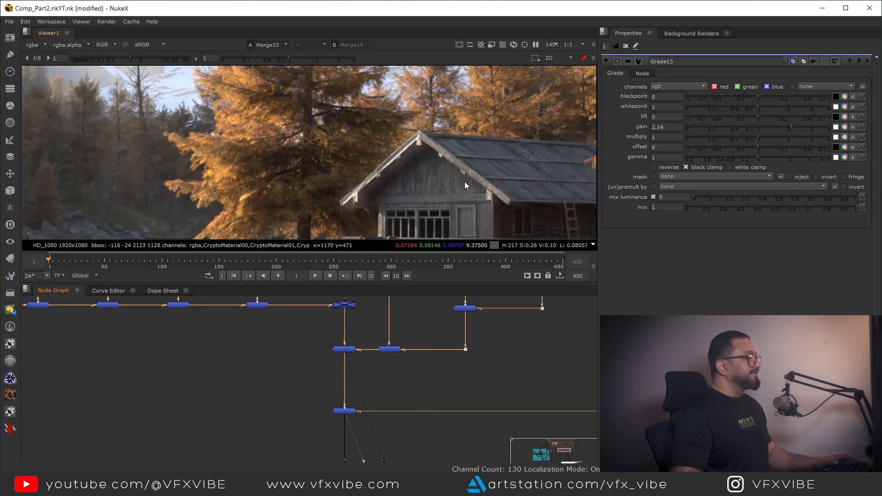
pyautogui.scroll(-3, 457, 170)
pyautogui.scroll(5, 349, 170)
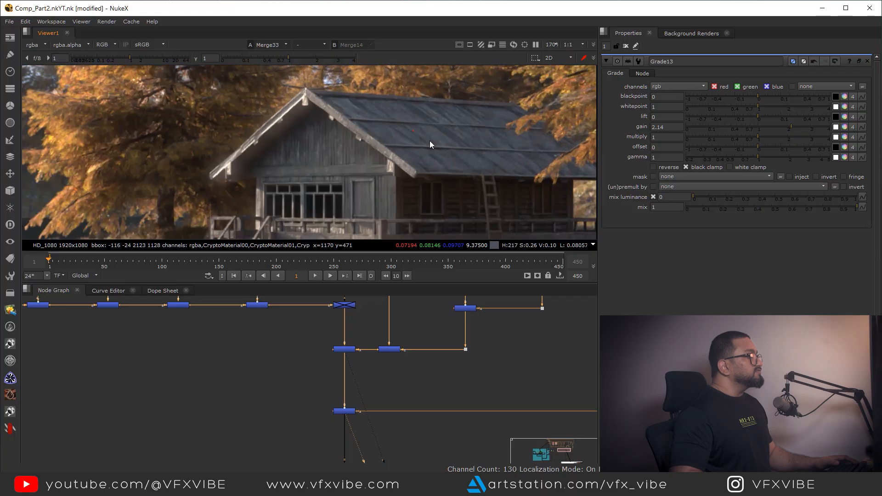
pyautogui.scroll(1, 430, 144)
pyautogui.scroll(-3, 477, 168)
pyautogui.scroll(8, 457, 140)
pyautogui.moveTo(376, 128); pyautogui.dragTo(418, 220, button='middle')
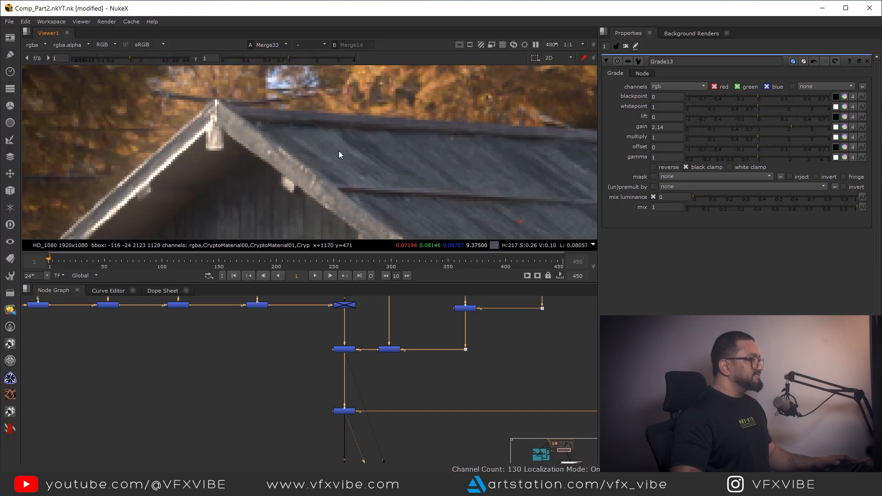
pyautogui.scroll(-6, 405, 147)
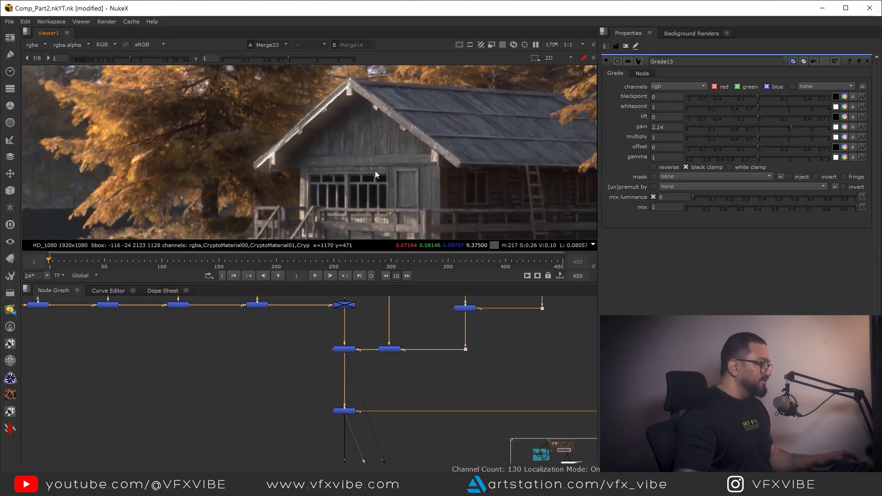
# Extend the source pipe further right and add a Dot on it beyond the Cottage backdrop
pyautogui.scroll(-8, 461, 376)
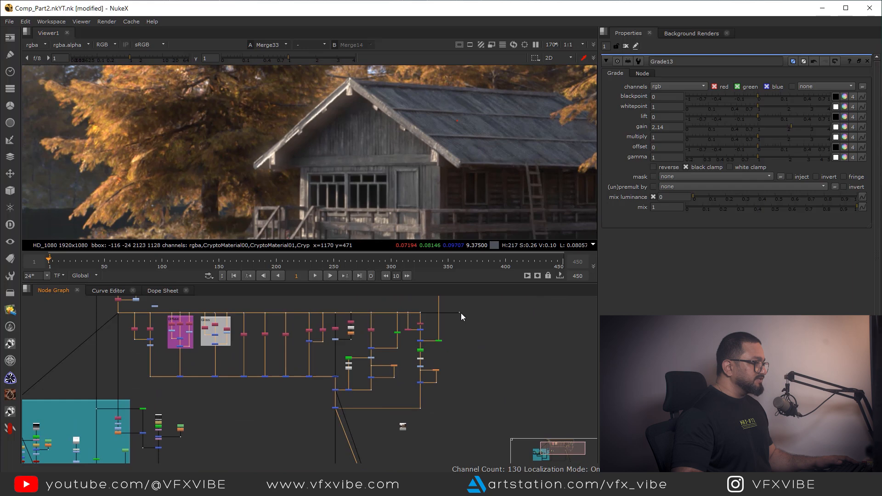
pyautogui.moveTo(460, 313); pyautogui.dragTo(519, 312)
pyautogui.scroll(-3, 459, 358)
pyautogui.moveTo(455, 368); pyautogui.dragTo(494, 347, button='middle')
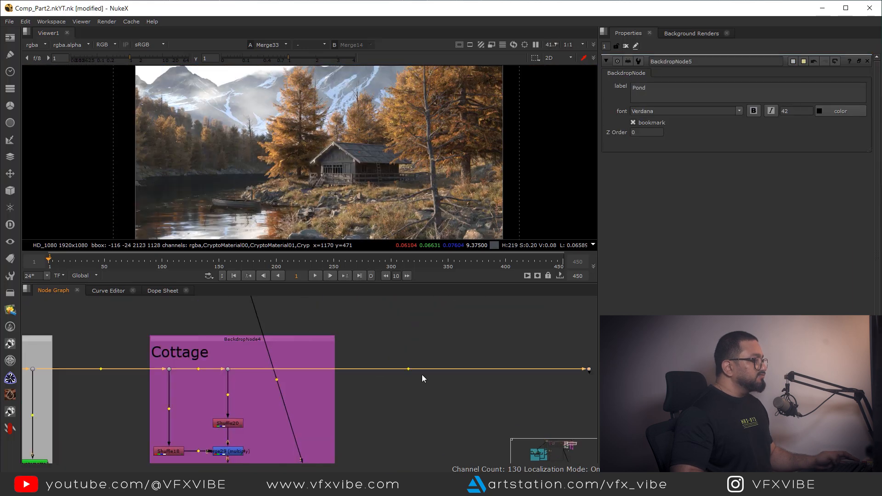
pyautogui.keyDown('ctrl'); pyautogui.click(409, 370); pyautogui.keyUp('ctrl')
pyautogui.click(463, 401)
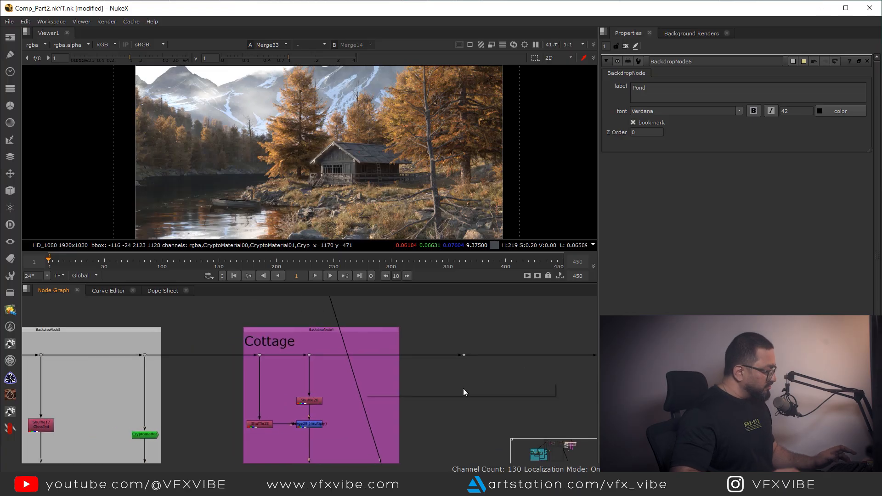
# Create a Shuffle node and connect its input to the new Dot beside the Cottage backdrop
pyautogui.press('Tab')
pyautogui.write('shu')
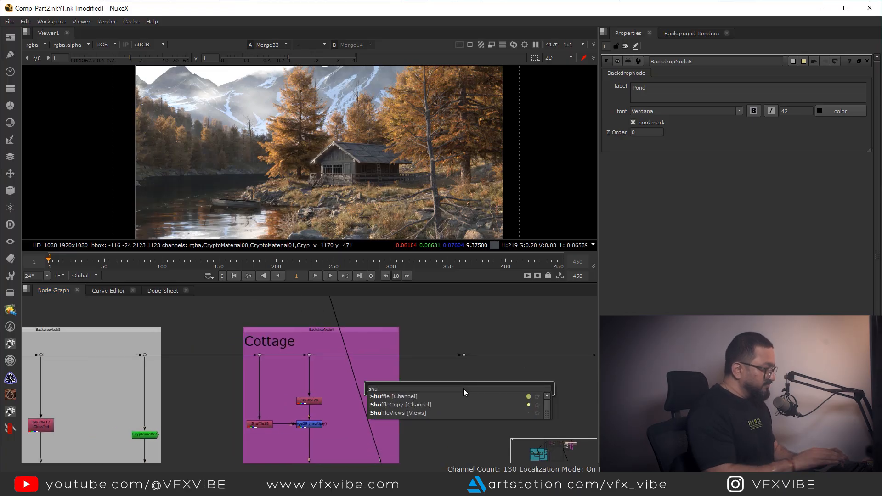
pyautogui.press('Return')
pyautogui.scroll(3, 439, 376)
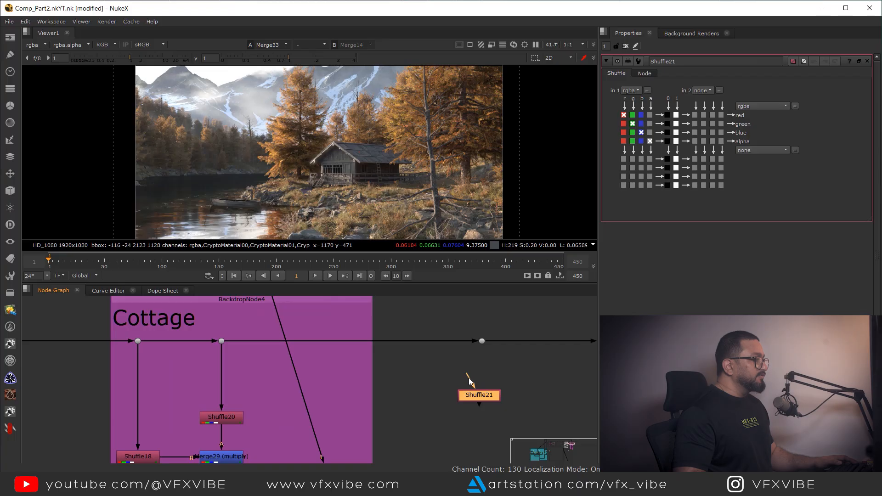
pyautogui.moveTo(483, 341); pyautogui.dragTo(482, 341)
pyautogui.moveTo(491, 418); pyautogui.dragTo(491, 421)
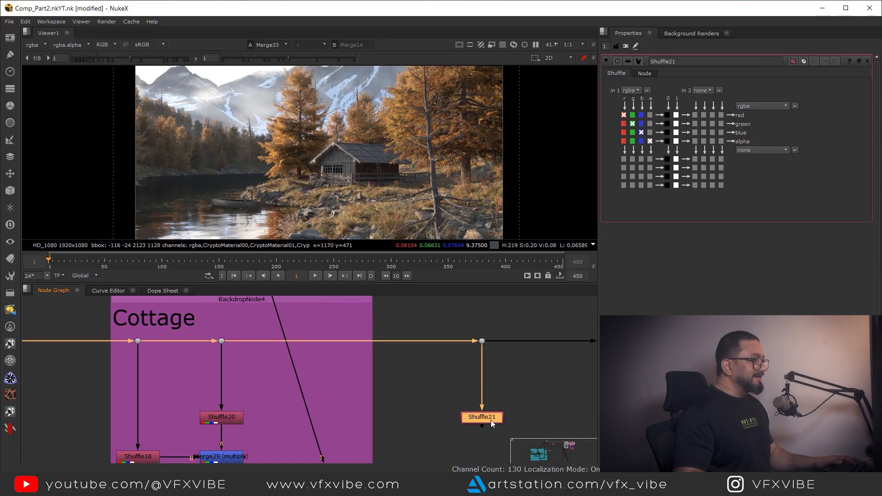
# View the new Shuffle and set its first input layer to Position
pyautogui.press('1')
pyautogui.click(631, 91)
pyautogui.click(639, 309)
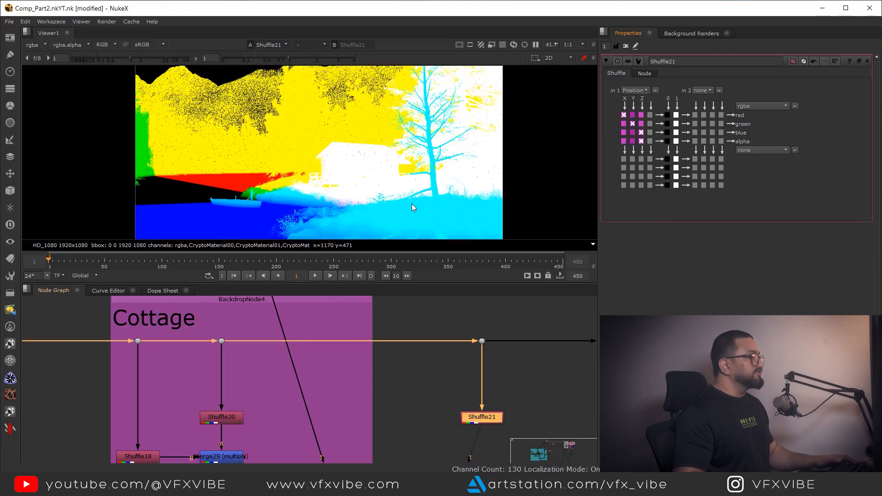
# Add an Expression node, align it directly below the Position Shuffle and view it
pyautogui.moveTo(483, 444); pyautogui.dragTo(451, 357, button='middle')
pyautogui.scroll(-1, 451, 356)
pyautogui.moveTo(450, 336); pyautogui.dragTo(451, 350)
pyautogui.moveTo(460, 399); pyautogui.dragTo(464, 382, button='middle')
pyautogui.click(464, 383)
pyautogui.press('Tab')
pyautogui.write('ex')
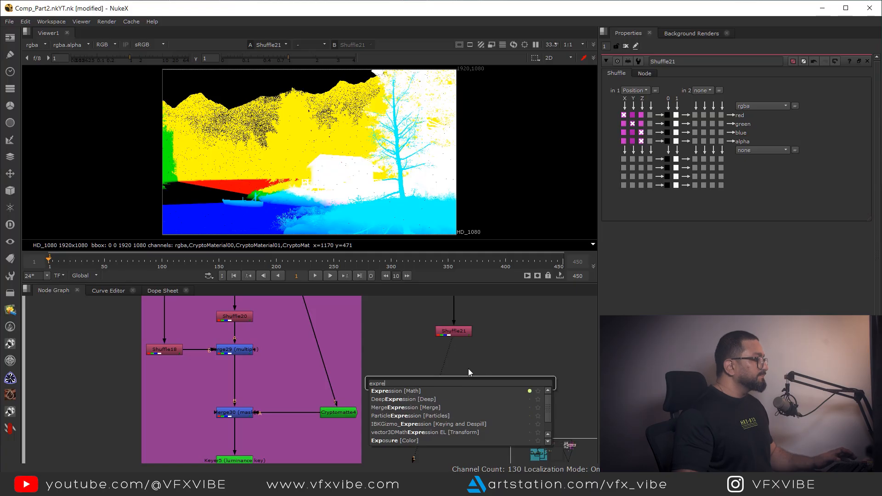
pyautogui.press('Return')
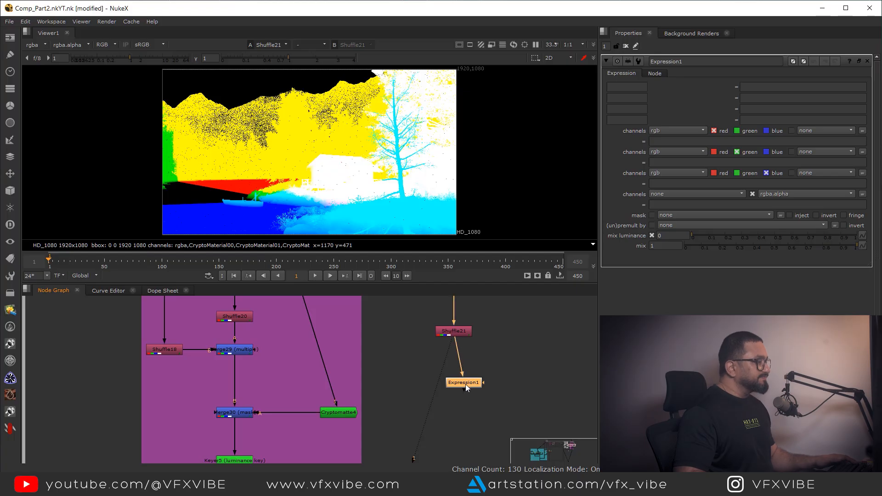
pyautogui.click(457, 402)
pyautogui.press('1')
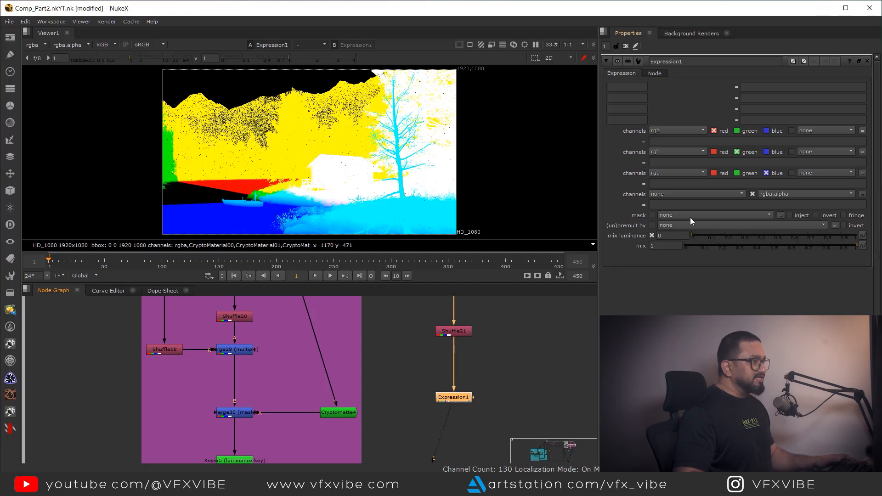
# Enter noise(r,g,b) as the Expression node's alpha channel formula
pyautogui.click(661, 206)
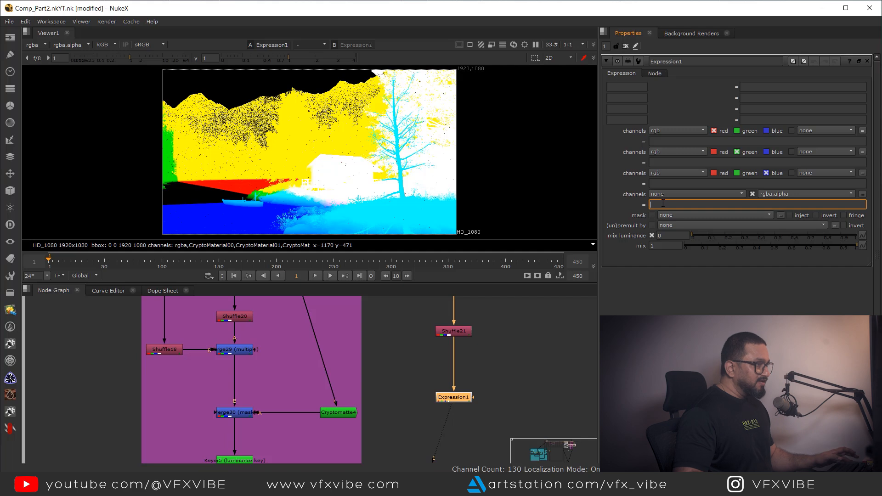
pyautogui.write('n')
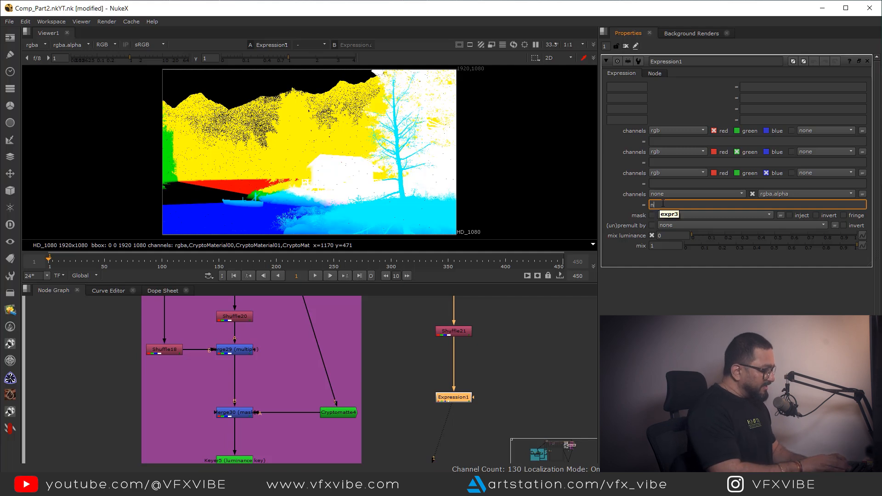
pyautogui.write('oise(')
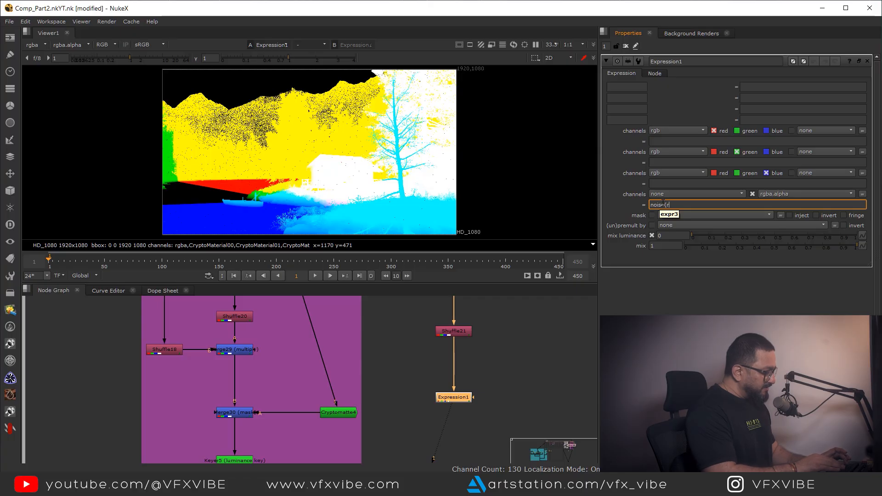
pyautogui.write('r,g,b)')
pyautogui.click(494, 393)
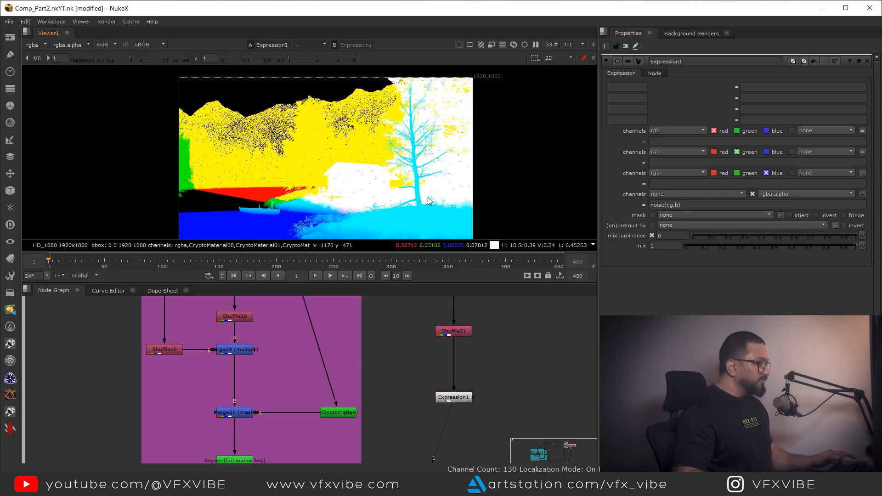
# Display the Expression node's alpha channel and examine the noise pattern across the cabin and its surroundings
pyautogui.press('a')
pyautogui.scroll(6, 347, 174)
pyautogui.scroll(-2, 344, 110)
pyautogui.moveTo(334, 104); pyautogui.dragTo(340, 150, button='middle')
pyautogui.scroll(-1, 339, 150)
pyautogui.scroll(-3, 309, 190)
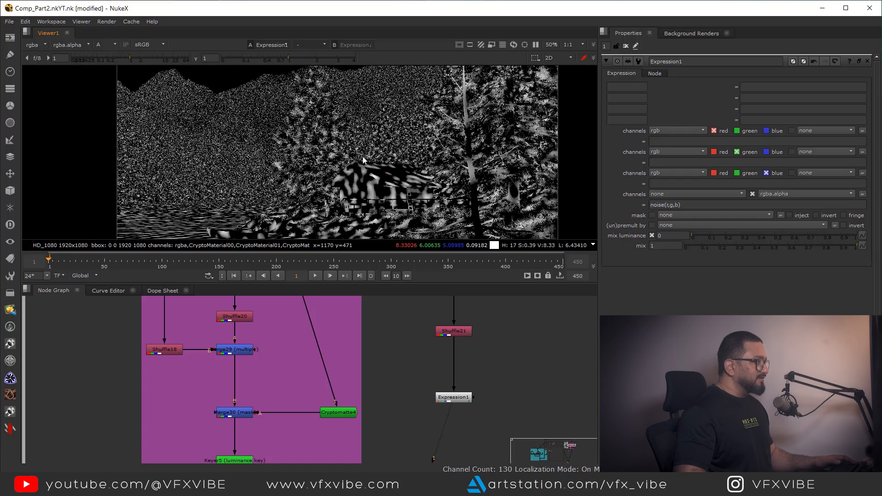
pyautogui.scroll(2, 475, 391)
pyautogui.scroll(5, 390, 147)
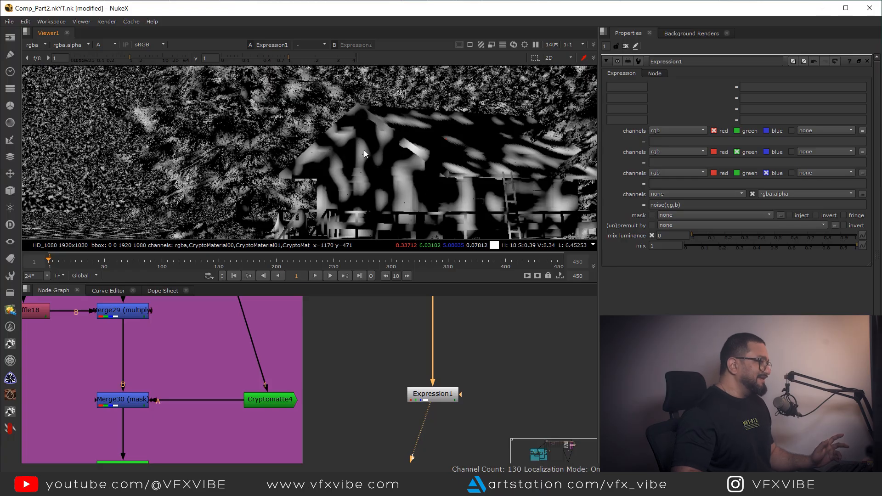
# Start a new Floating Point Slider among the Expression node's user knobs
pyautogui.moveTo(437, 396); pyautogui.dragTo(437, 393)
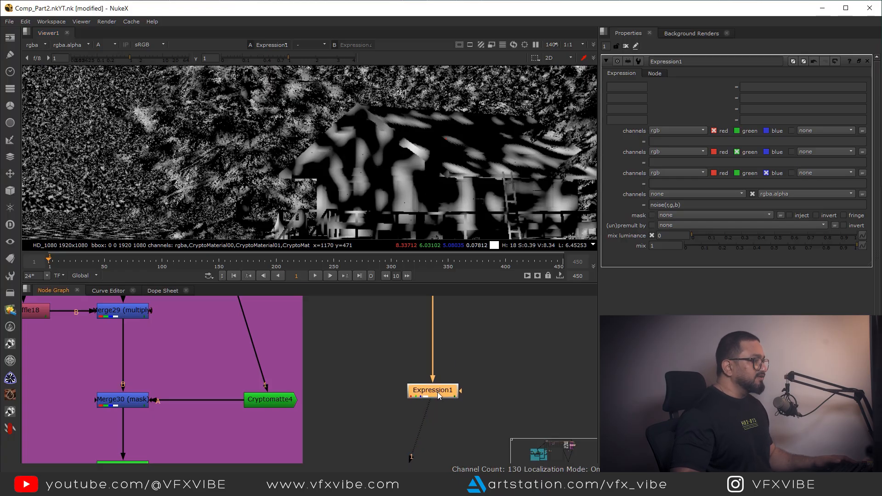
pyautogui.click(658, 73)
pyautogui.rightClick(625, 74)
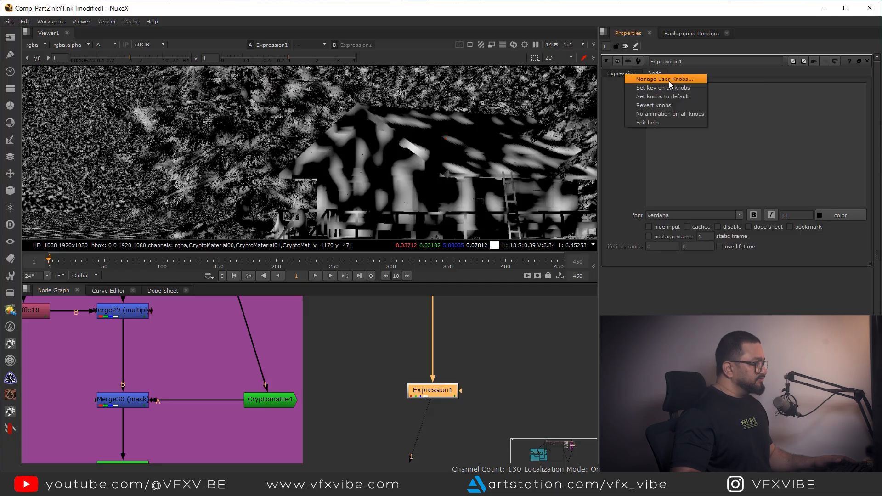
pyautogui.click(669, 80)
pyautogui.click(513, 190)
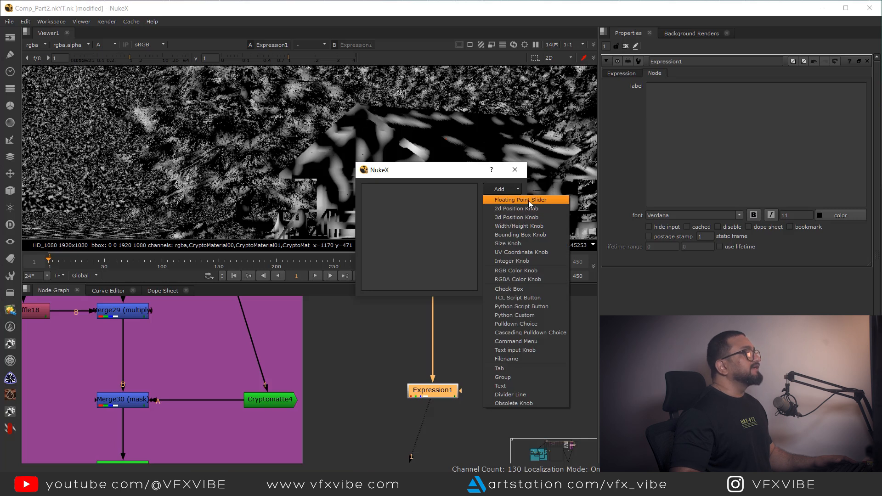
pyautogui.click(529, 200)
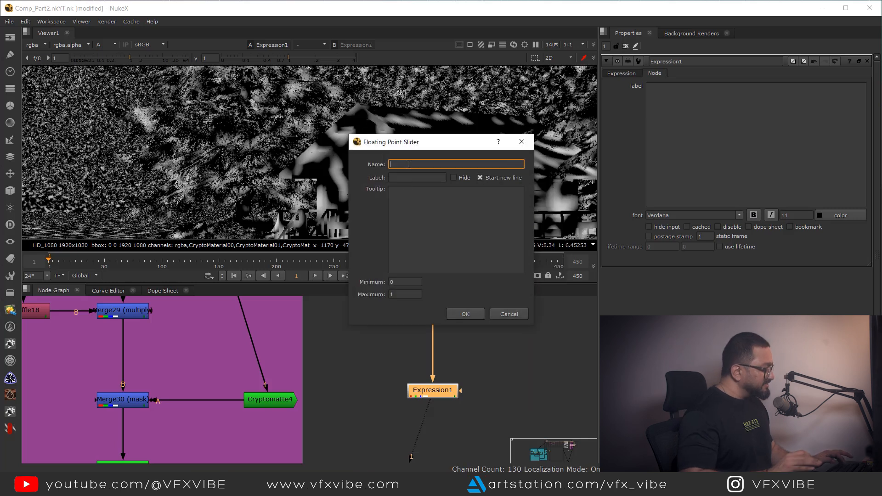
# Name and label the slider Scale, set its maximum to 25, and finish managing the user knobs
pyautogui.write('Scale')
pyautogui.doubleClick(417, 166)
pyautogui.click(404, 180)
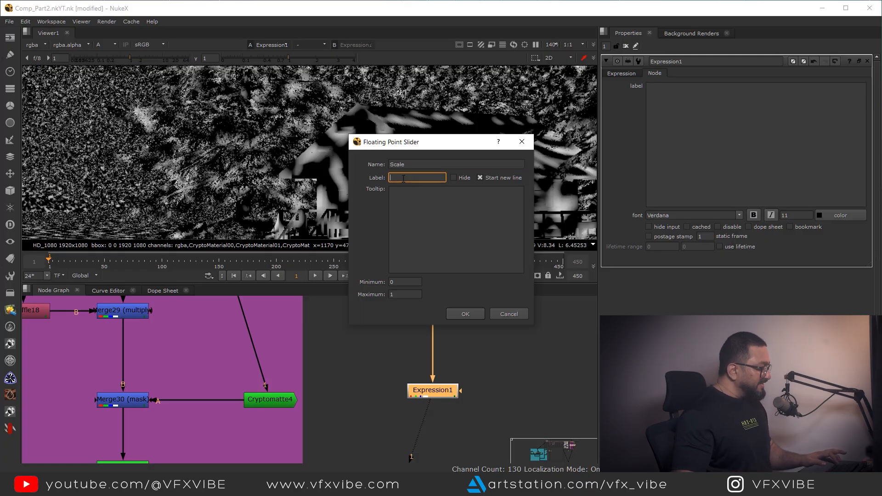
pyautogui.moveTo(399, 294); pyautogui.dragTo(366, 296)
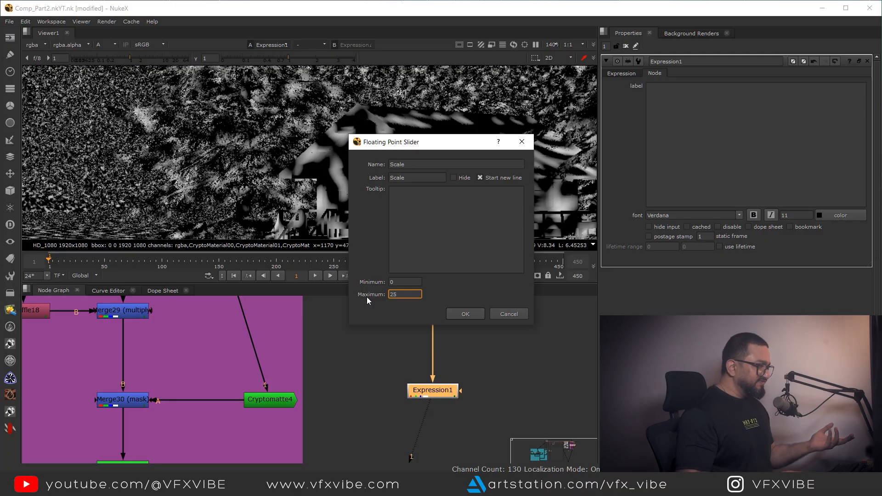
pyautogui.write('25')
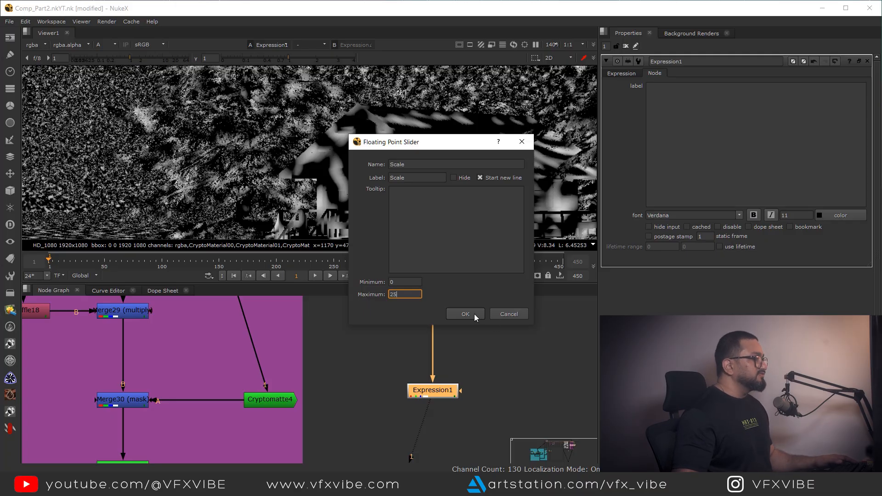
pyautogui.click(474, 314)
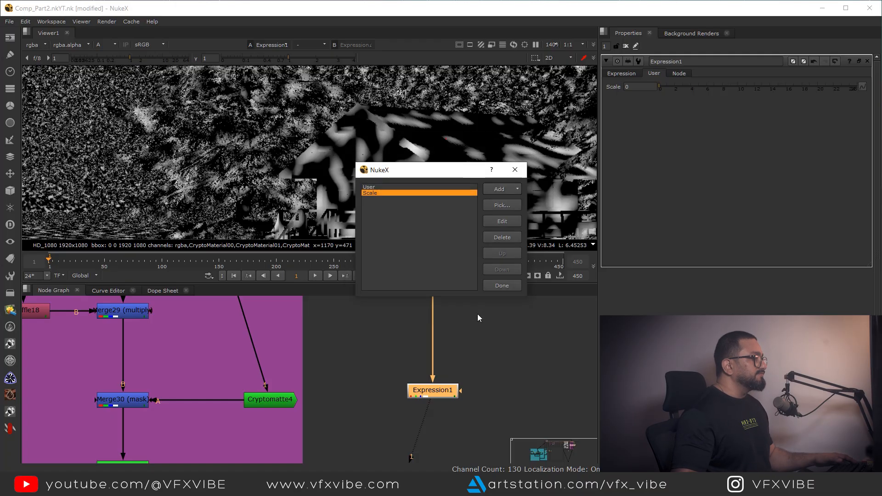
pyautogui.click(501, 287)
pyautogui.moveTo(696, 101); pyautogui.dragTo(652, 99)
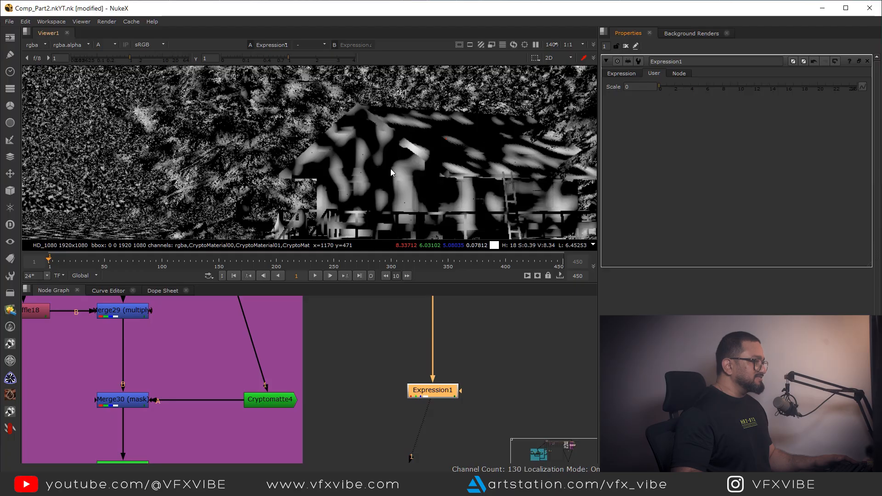
# Change the alpha formula to noise(r*Scale,g*Scale,b*Scale) so the slider multiplies all three position channels
pyautogui.click(625, 74)
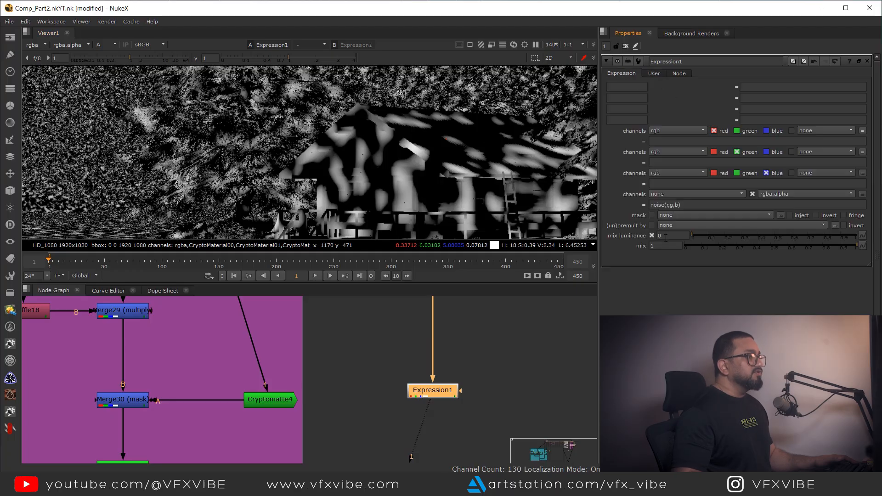
pyautogui.click(669, 205)
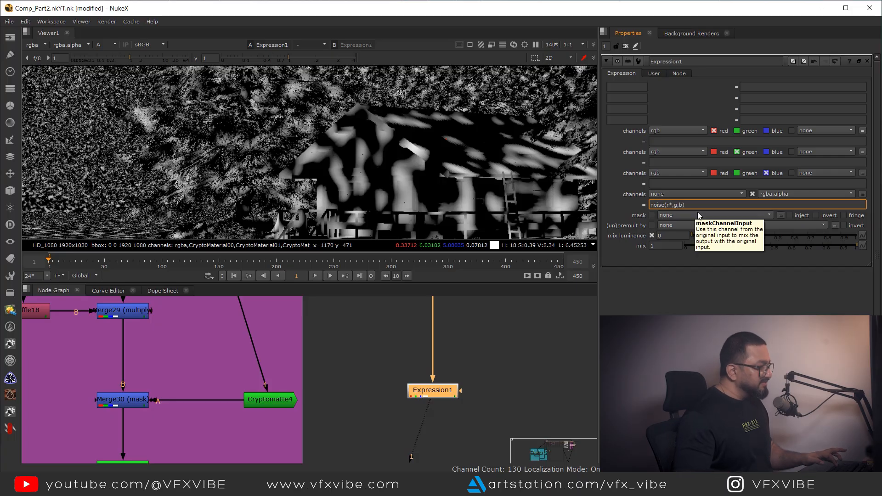
pyautogui.write('Scale')
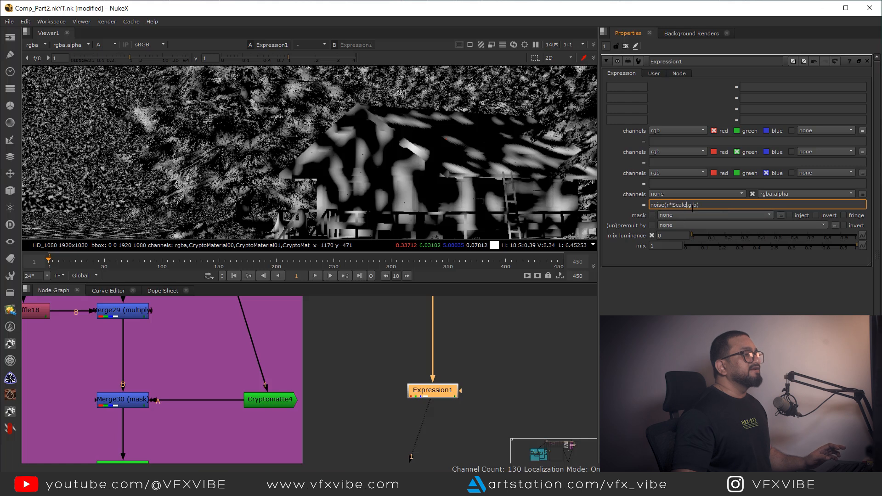
pyautogui.press('Right')
pyautogui.press('Right')
pyautogui.write('*')
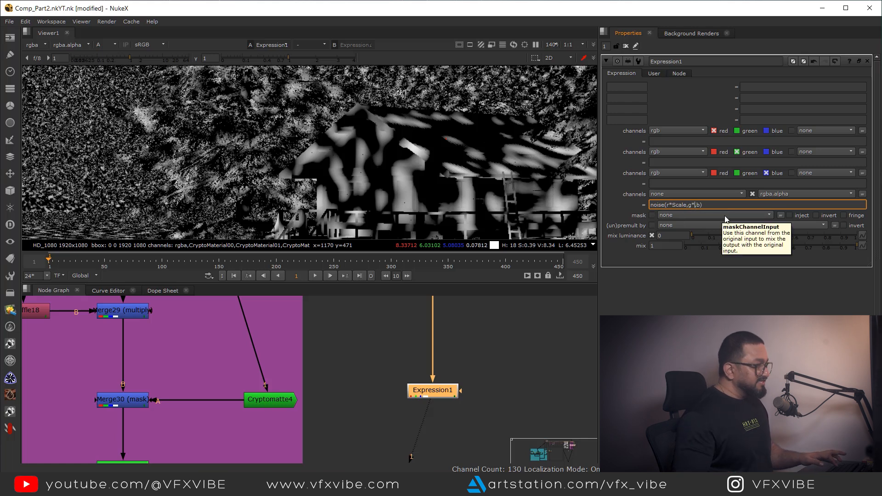
pyautogui.write('Scale,g')
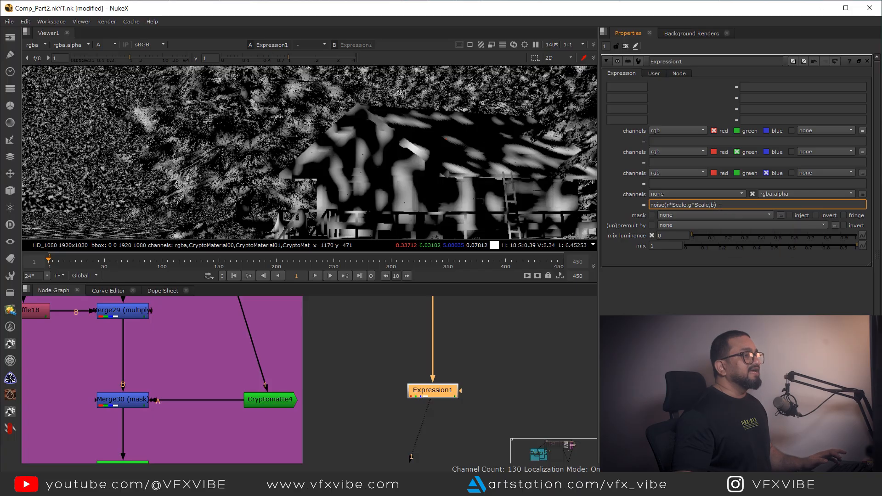
pyautogui.write('*Scale')
pyautogui.click(494, 376)
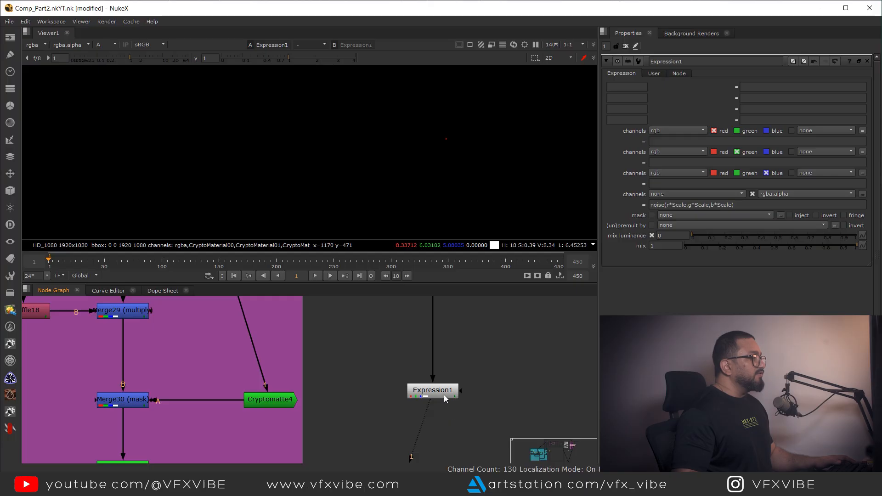
# Set the Expression node's Scale to 0.6 and check the noise pattern on the cabin and the full frame
pyautogui.moveTo(444, 395); pyautogui.dragTo(444, 392)
pyautogui.press('f')
pyautogui.click(654, 73)
pyautogui.moveTo(661, 86)
pyautogui.mouseDown()
pyautogui.moveTo(698, 91)
pyautogui.moveTo(664, 90)
pyautogui.mouseUp()
pyautogui.scroll(5, 368, 151)
pyautogui.scroll(2, 371, 179)
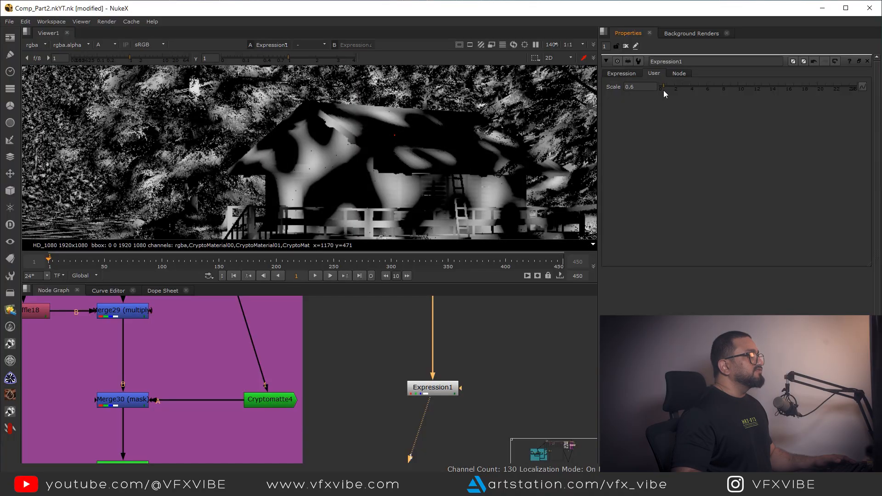
pyautogui.scroll(-5, 386, 201)
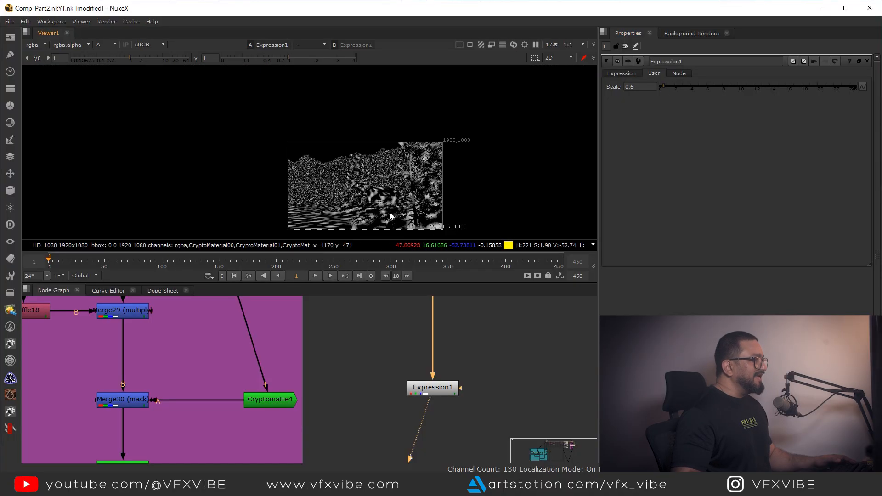
pyautogui.moveTo(386, 200); pyautogui.dragTo(384, 183, button='middle')
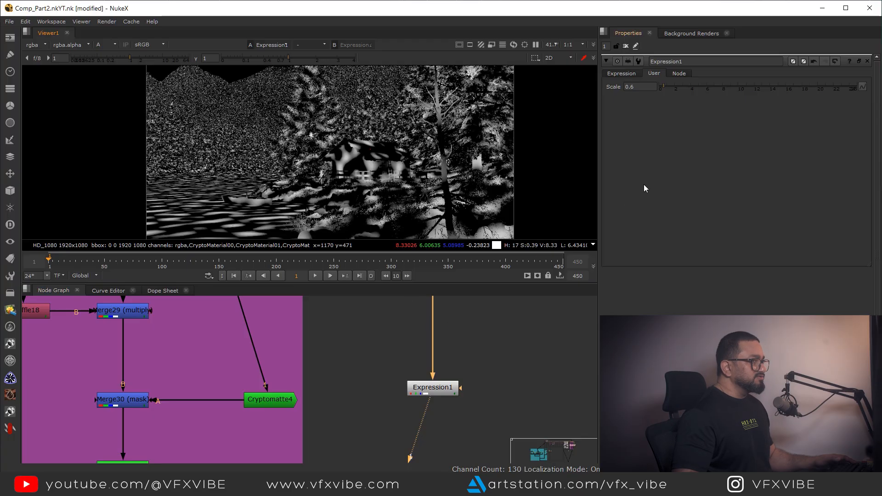
# Insert a Grade node between the Position Shuffle and the Expression node
pyautogui.scroll(-3, 466, 376)
pyautogui.moveTo(466, 376); pyautogui.dragTo(444, 352, button='middle')
pyautogui.scroll(3, 452, 382)
pyautogui.moveTo(451, 342); pyautogui.dragTo(450, 369)
pyautogui.press('g')
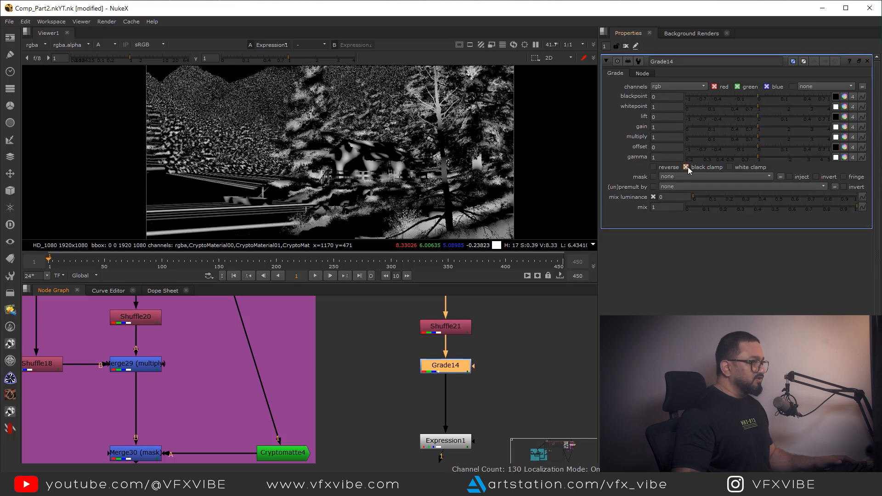
# View the Position Shuffle's alpha and compare the noise matte with the Grade node disabled and enabled
pyautogui.click(455, 325)
pyautogui.press('1')
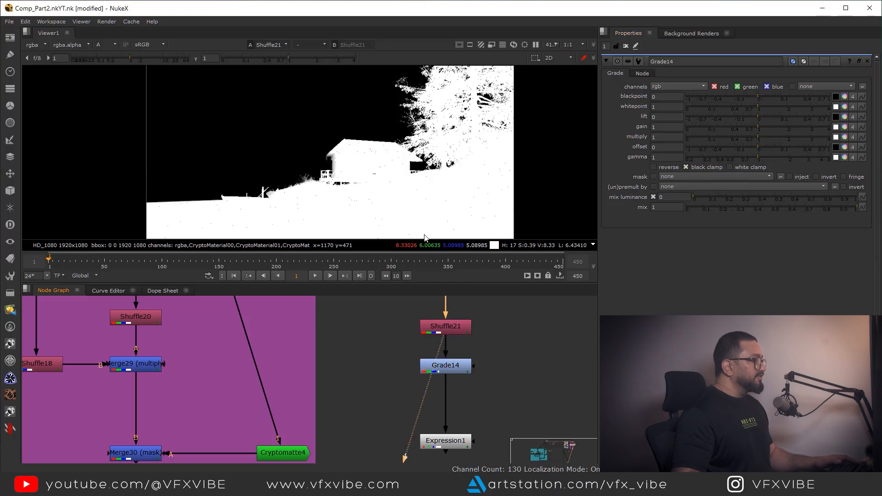
pyautogui.scroll(3, 406, 186)
pyautogui.press('a')
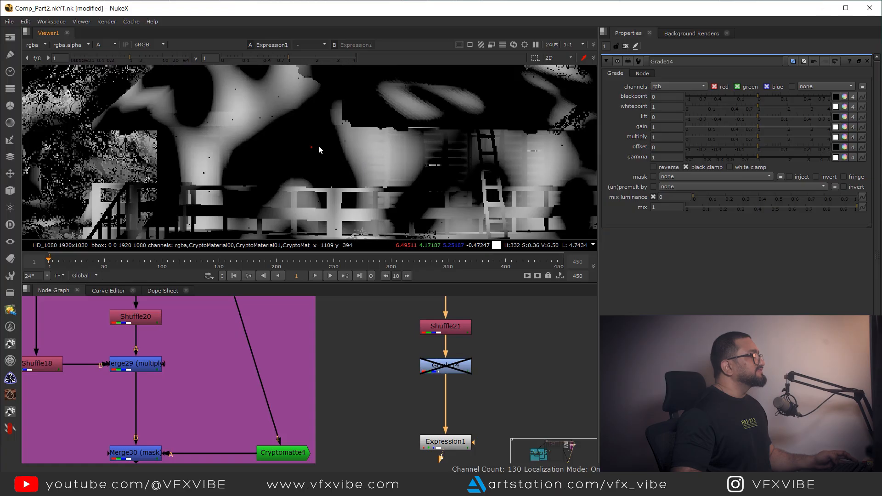
pyautogui.click(450, 372)
pyautogui.press('d')
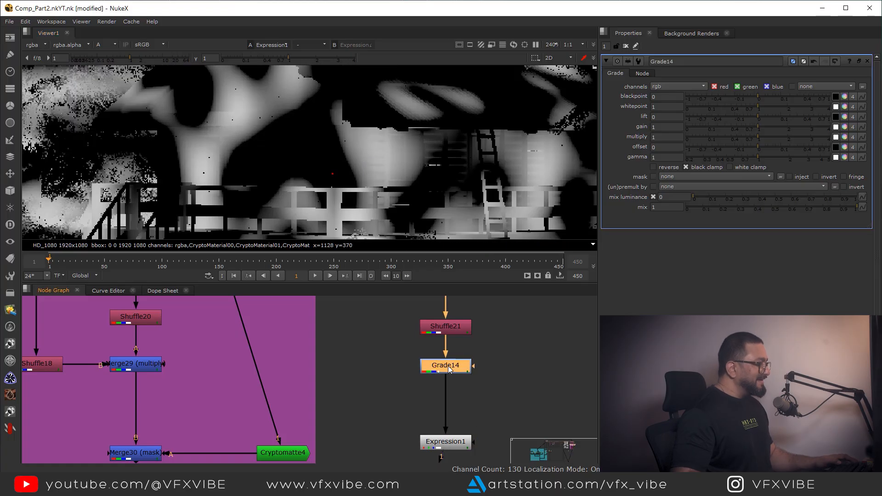
pyautogui.scroll(-1, 457, 421)
pyautogui.click(457, 437)
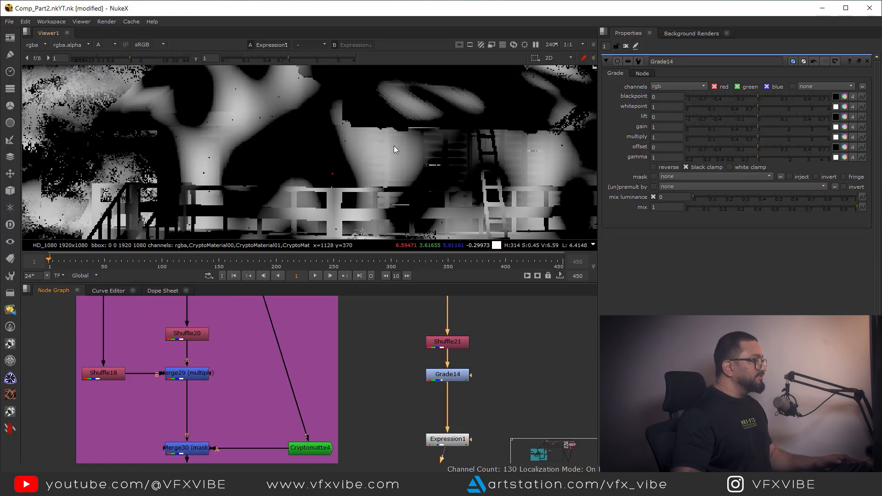
pyautogui.scroll(-8, 405, 160)
# Turn off the Grade's black clamp and set its gain to red 0.8, green 0.57 and blue 0.76
pyautogui.click(454, 376)
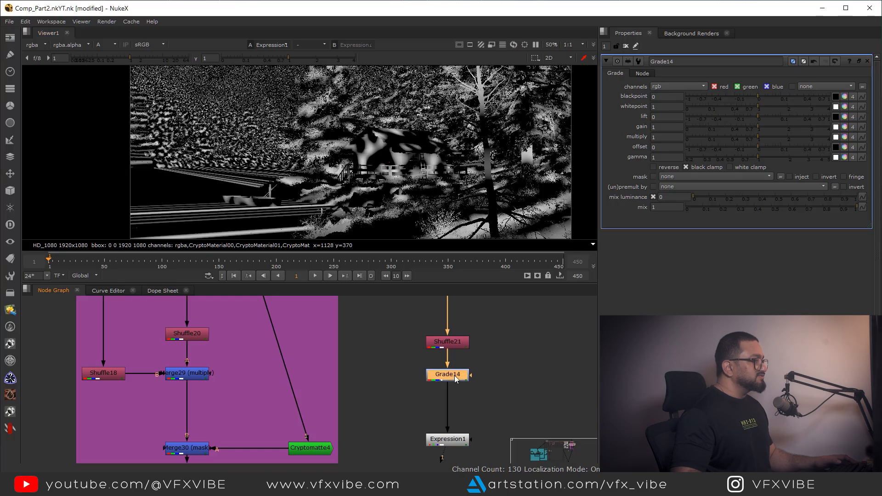
pyautogui.click(688, 168)
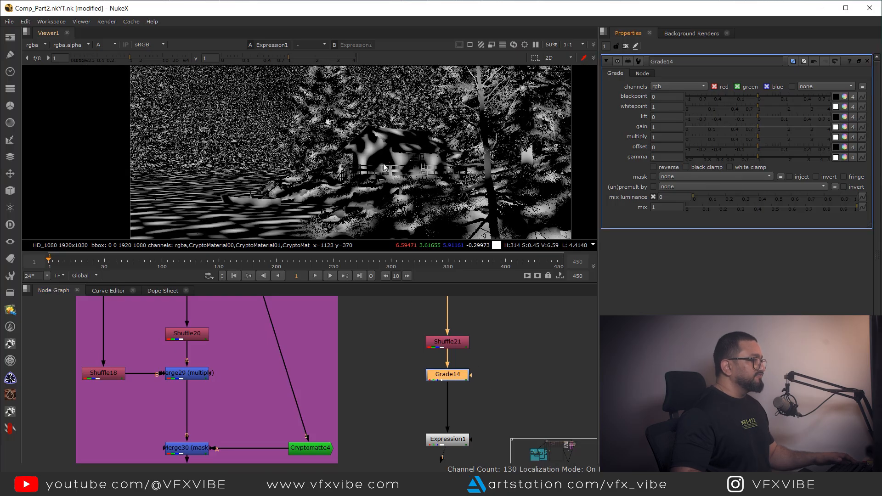
pyautogui.scroll(3, 388, 138)
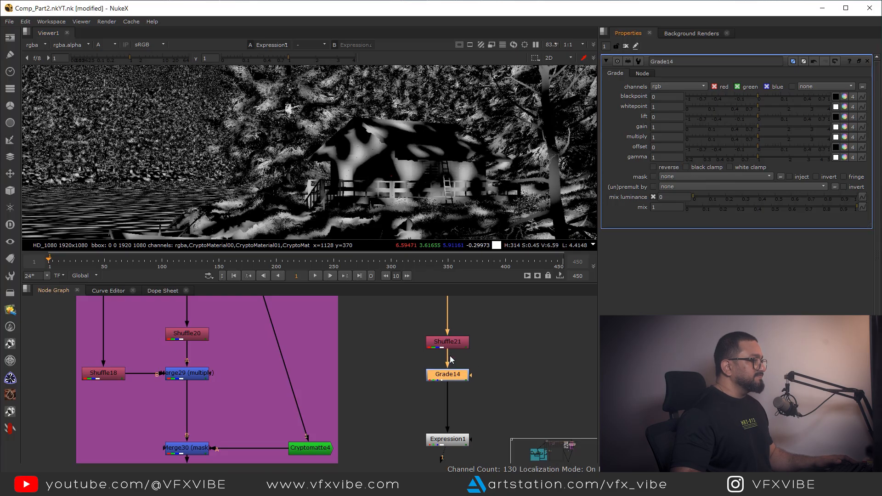
pyautogui.click(845, 127)
pyautogui.click(876, 137)
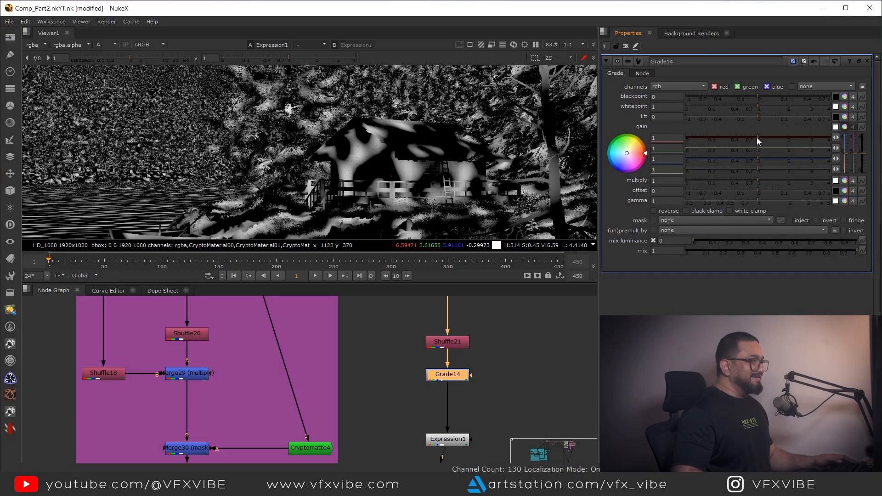
pyautogui.moveTo(757, 137); pyautogui.dragTo(749, 158)
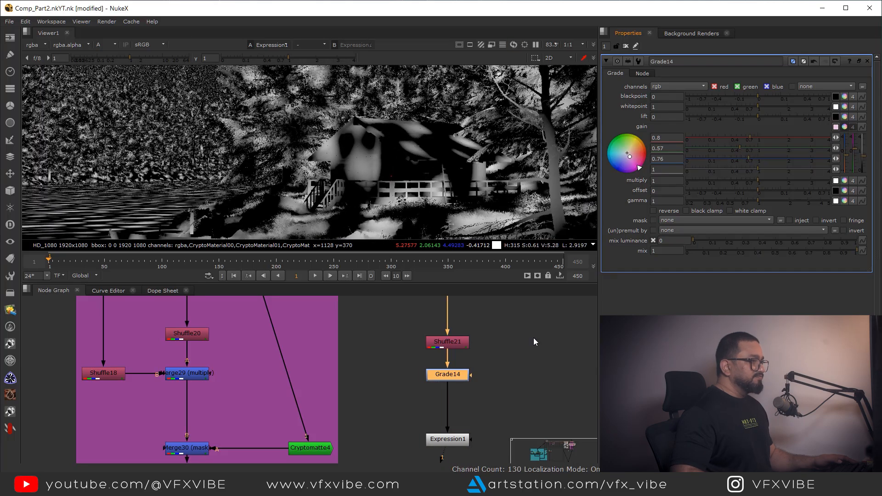
# Set the Expression node's Scale to 1.5
pyautogui.moveTo(455, 410)
pyautogui.mouseDown(button='middle')
pyautogui.moveTo(456, 363)
pyautogui.moveTo(461, 403)
pyautogui.mouseUp(button='middle')
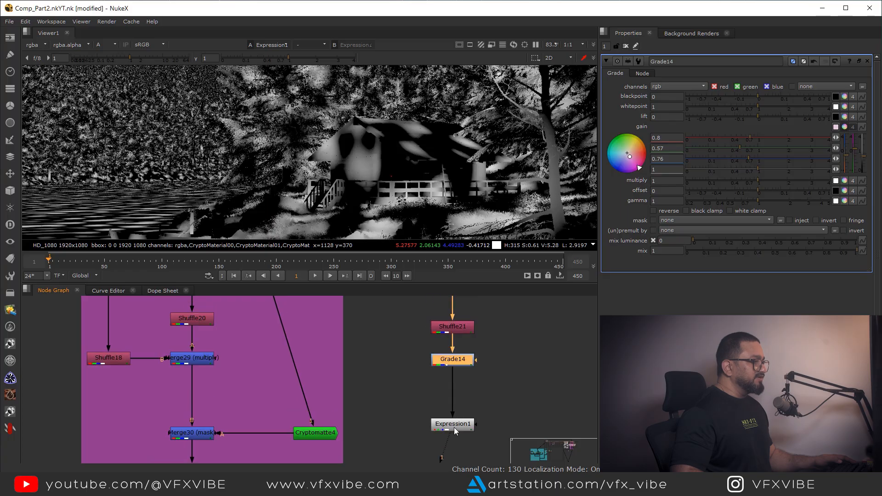
pyautogui.click(454, 425)
pyautogui.moveTo(665, 86); pyautogui.dragTo(671, 86)
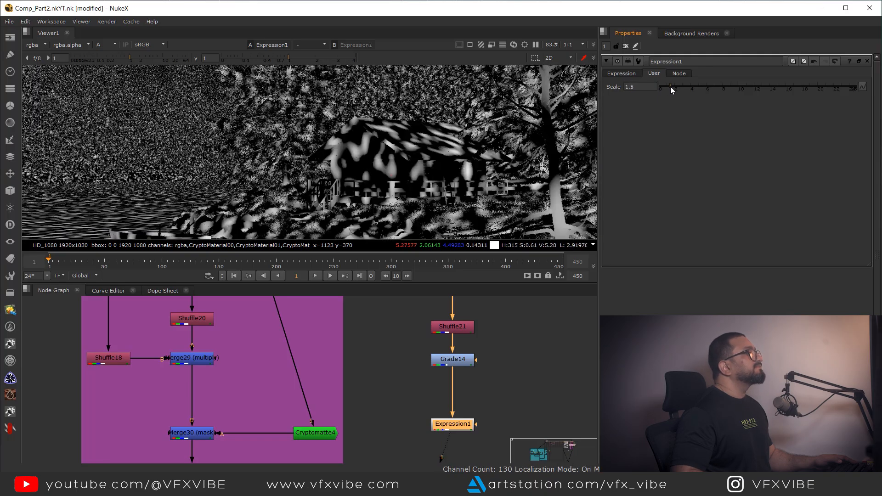
# Add a Cryptomatte node beside the Expression branch, connect it to the dot above the Cottage group, and route its pipe through a new dot
pyautogui.scroll(-5, 501, 392)
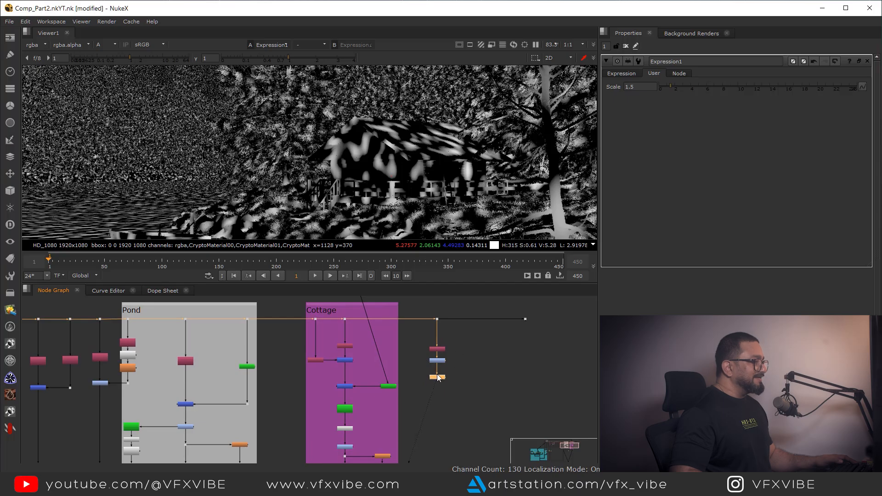
pyautogui.moveTo(458, 312); pyautogui.dragTo(469, 386, button='middle')
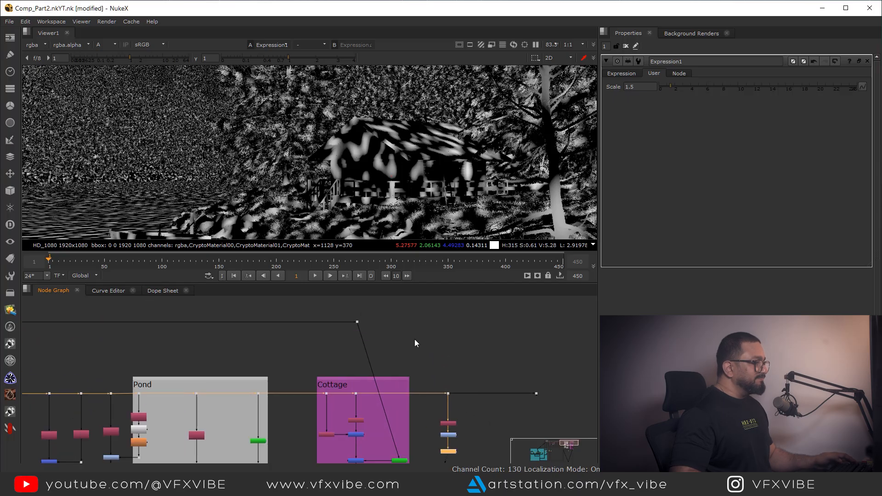
pyautogui.click(469, 347)
pyautogui.press('Tab')
pyautogui.write('cry')
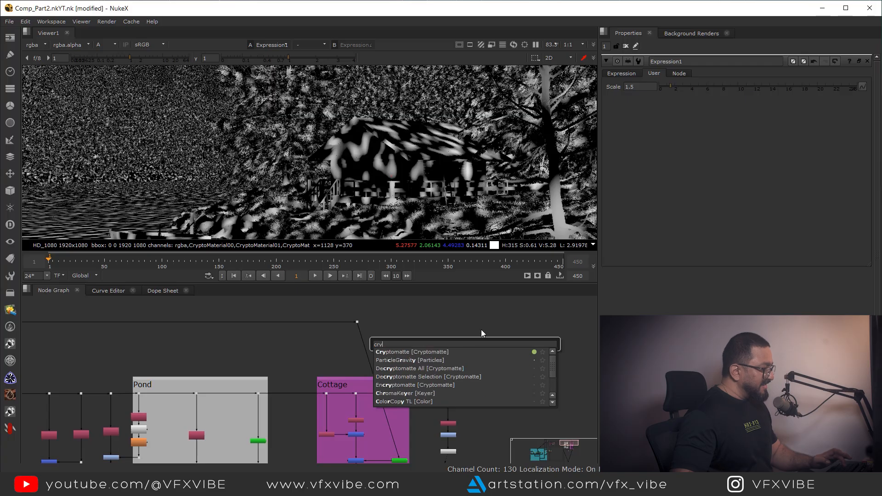
pyautogui.click(418, 352)
pyautogui.moveTo(467, 336); pyautogui.dragTo(357, 322)
pyautogui.moveTo(471, 344); pyautogui.dragTo(509, 436)
pyautogui.keyDown('ctrl'); pyautogui.moveTo(433, 379); pyautogui.dragTo(513, 323); pyautogui.keyUp('ctrl')
# View the new Cryptomatte node's output
pyautogui.scroll(5, 502, 378)
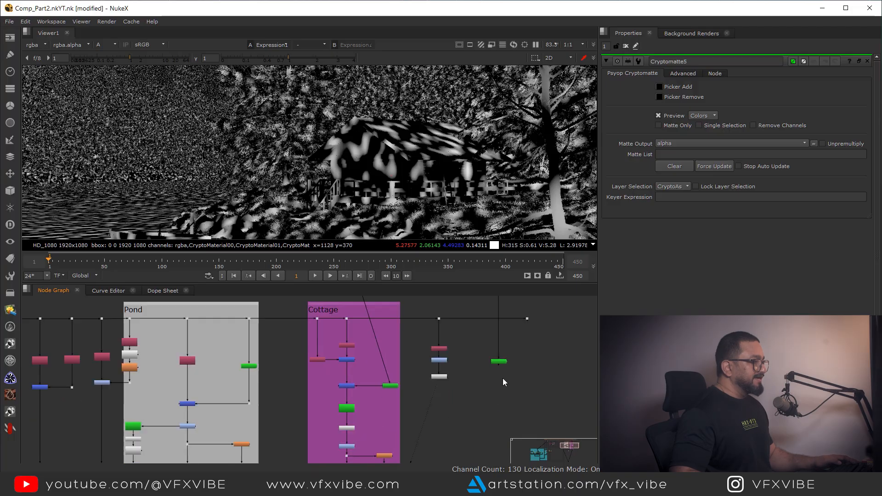
pyautogui.click(495, 355)
pyautogui.press('1')
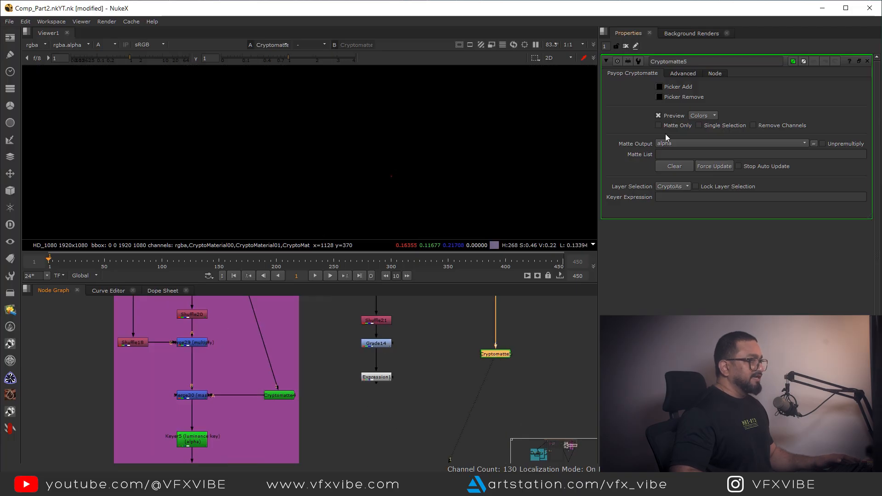
# Pick the cabin as the Cryptomatte matte, and add a Merge below the Expression node with its A input connected to the Cryptomatte
pyautogui.click(660, 87)
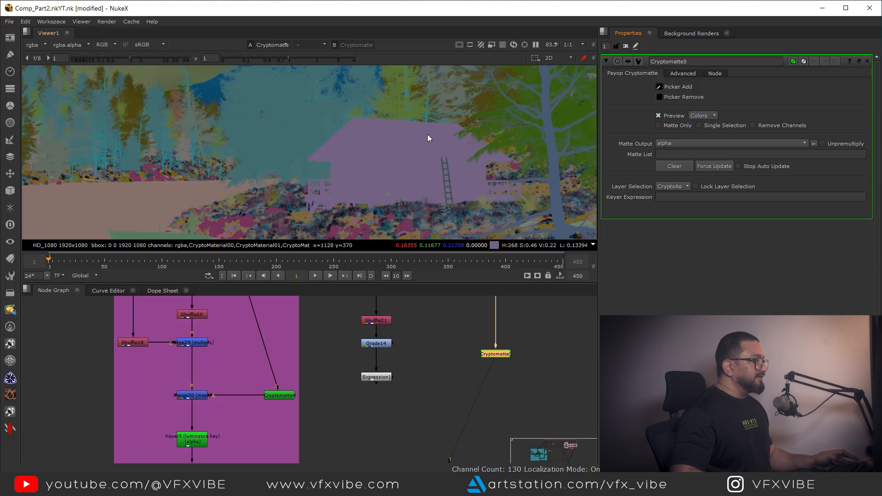
pyautogui.keyDown('ctrl'); pyautogui.click(427, 134); pyautogui.keyUp('ctrl')
pyautogui.moveTo(384, 396); pyautogui.dragTo(385, 360, button='middle')
pyautogui.press('m')
pyautogui.moveTo(376, 362); pyautogui.dragTo(381, 343)
pyautogui.moveTo(376, 377); pyautogui.dragTo(495, 317)
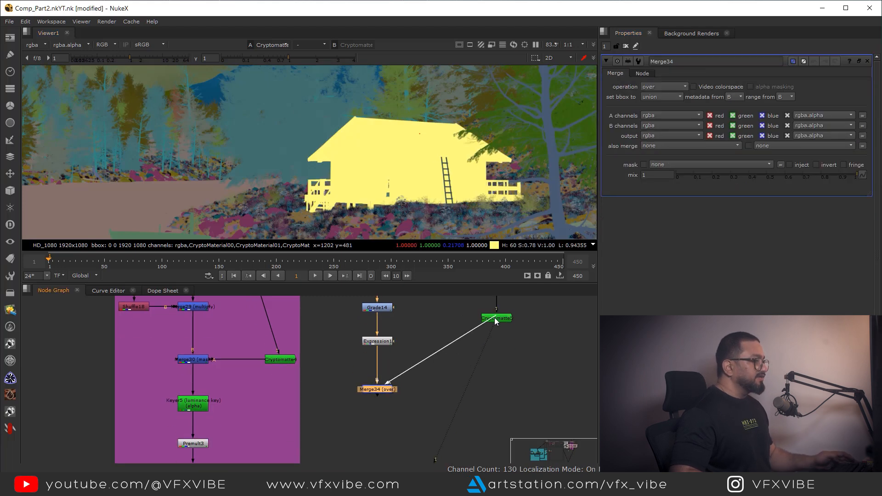
# View the new Merge, set its operation to mask, and check its alpha channel
pyautogui.press('1')
pyautogui.click(661, 87)
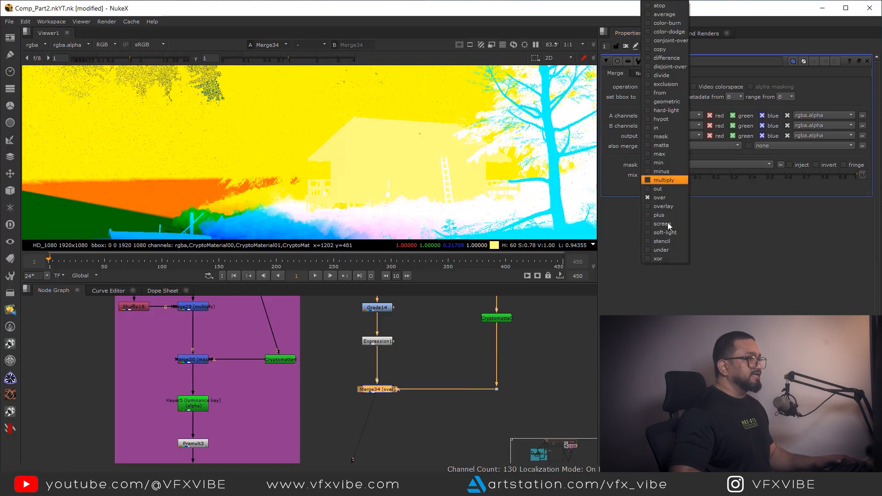
pyautogui.click(661, 138)
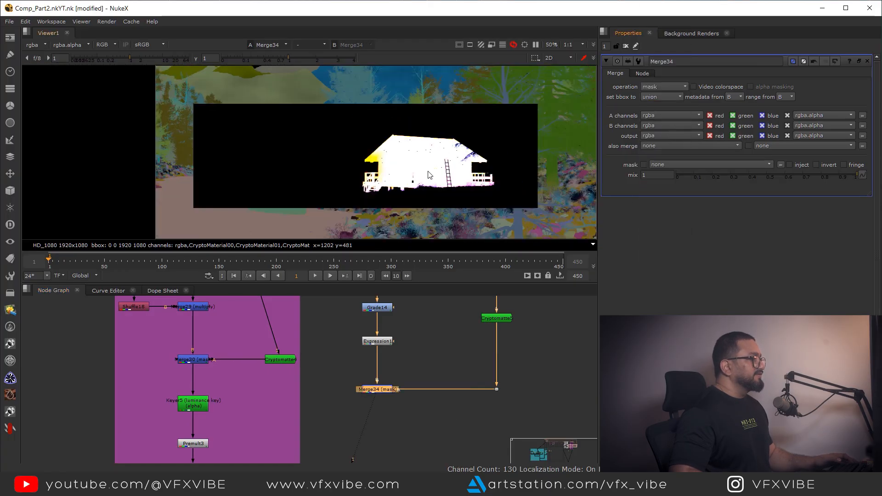
pyautogui.press('a')
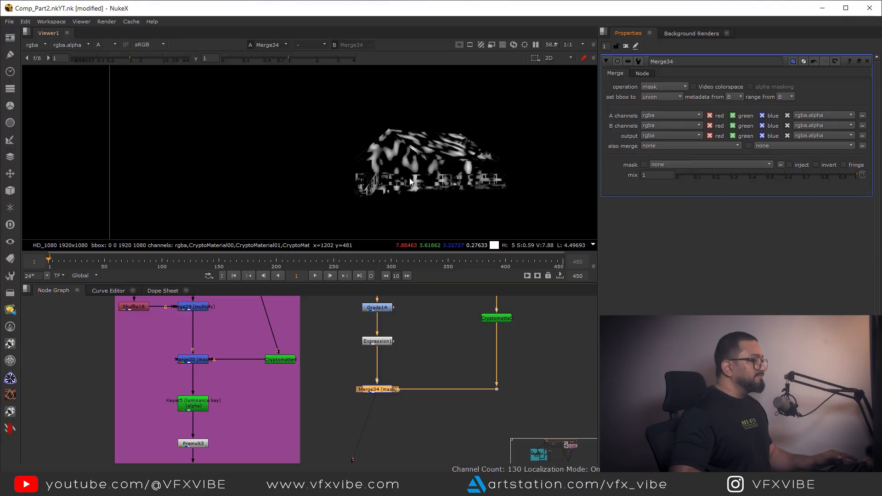
pyautogui.press('a')
pyautogui.press('a')
# Insert a Grade node into the main vertical pipe below the merge that brings in the Cottage group
pyautogui.scroll(-5, 386, 394)
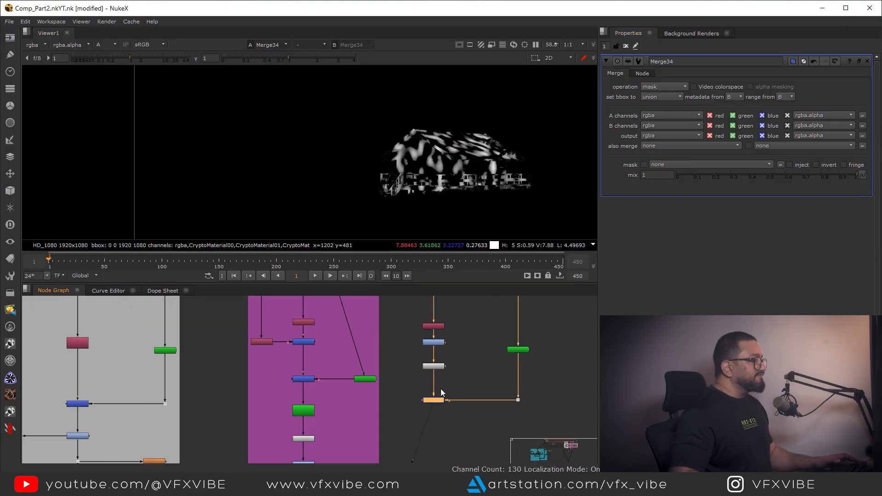
pyautogui.scroll(-4, 414, 375)
pyautogui.scroll(-4, 448, 382)
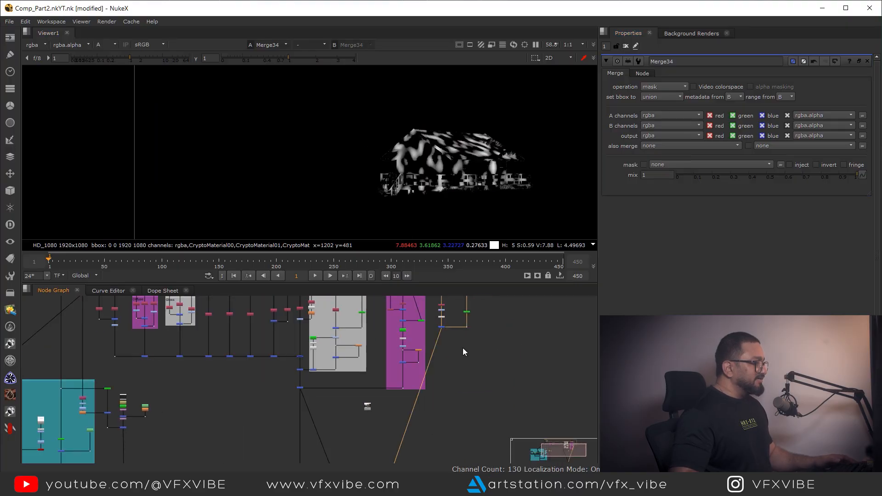
pyautogui.moveTo(426, 408); pyautogui.dragTo(464, 455)
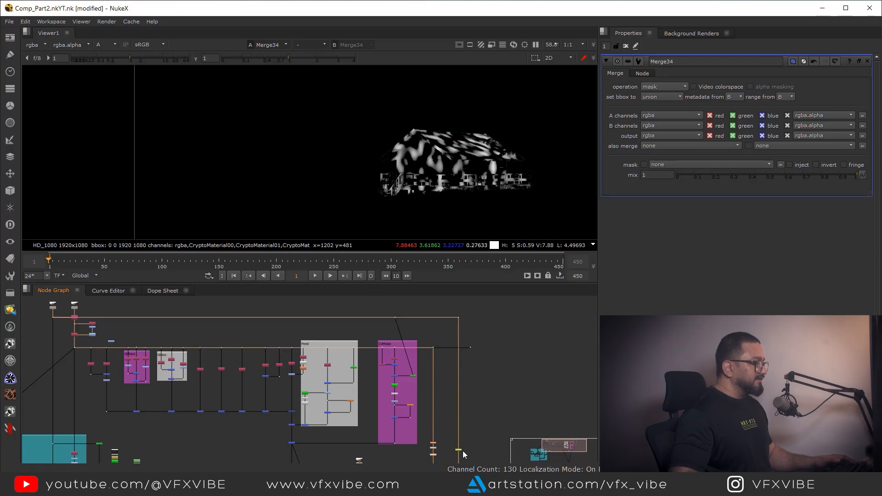
pyautogui.scroll(5, 354, 356)
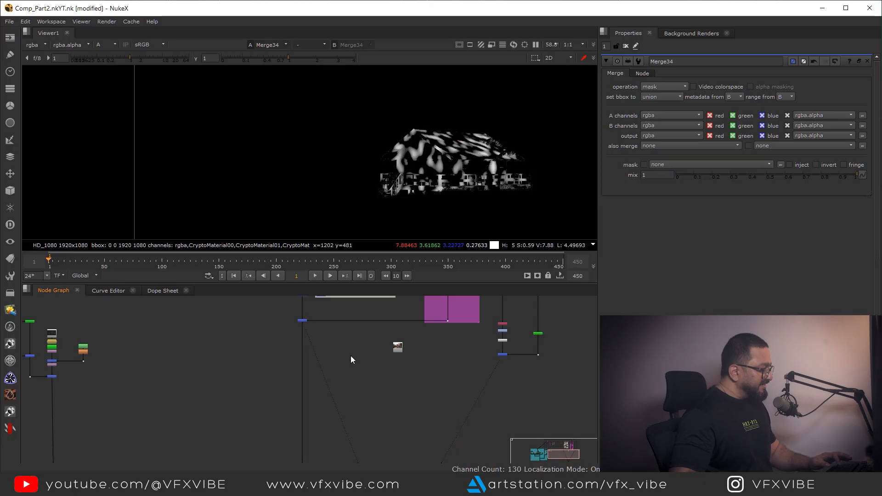
pyautogui.press('g')
pyautogui.scroll(2, 351, 355)
pyautogui.moveTo(351, 357); pyautogui.dragTo(282, 356)
pyautogui.scroll(4, 282, 355)
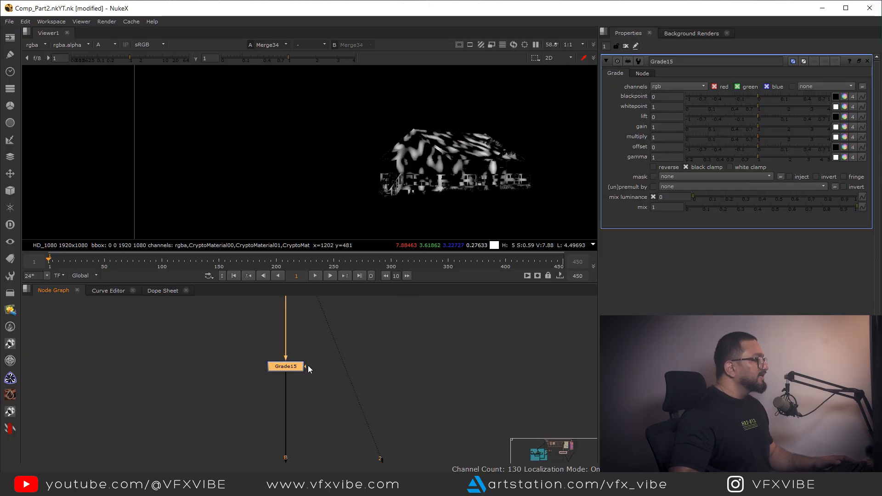
# Connect the new Grade's mask input to the Merge that masks the noise matte with the cabin
pyautogui.moveTo(519, 354); pyautogui.dragTo(498, 411)
pyautogui.scroll(-3, 414, 409)
pyautogui.scroll(1, 346, 407)
pyautogui.moveTo(347, 406); pyautogui.dragTo(795, 407, button='middle')
pyautogui.scroll(2, 577, 429)
pyautogui.moveTo(467, 375); pyautogui.dragTo(433, 350, button='middle')
pyautogui.moveTo(447, 381)
pyautogui.mouseDown()
pyautogui.moveTo(448, 362)
pyautogui.moveTo(445, 373)
pyautogui.mouseUp()
# View the masked Grade in RGB, set its gain to 0.23, and check the effect on the cabin's roof and walls
pyautogui.press('1')
pyautogui.press('a')
pyautogui.scroll(5, 477, 136)
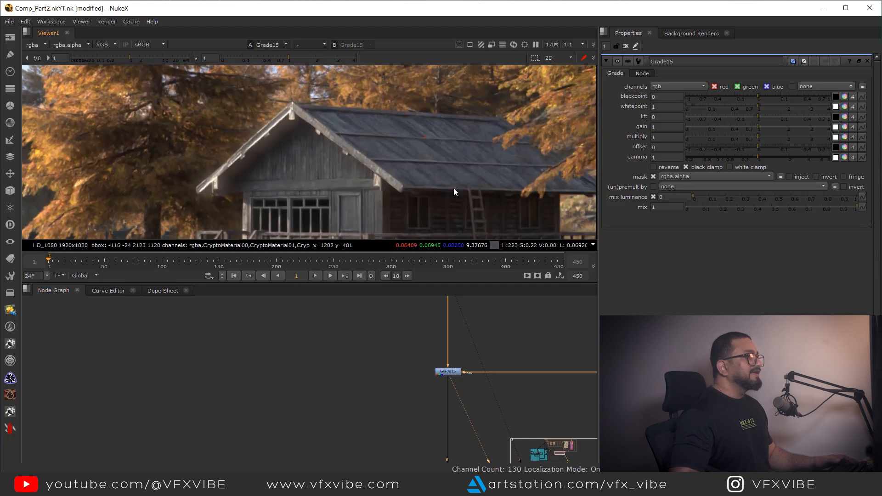
pyautogui.moveTo(756, 130); pyautogui.dragTo(721, 137)
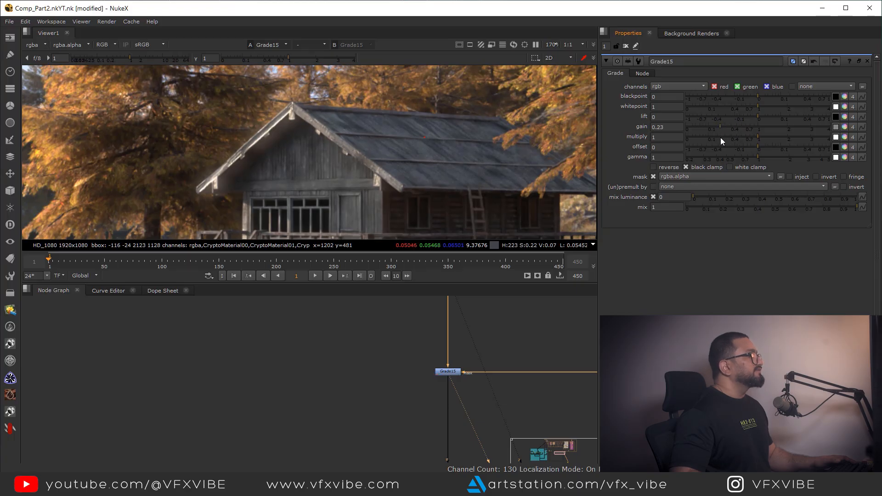
pyautogui.scroll(-3, 415, 182)
pyautogui.scroll(4, 415, 181)
pyautogui.scroll(-2, 419, 192)
pyautogui.moveTo(495, 354); pyautogui.dragTo(381, 404)
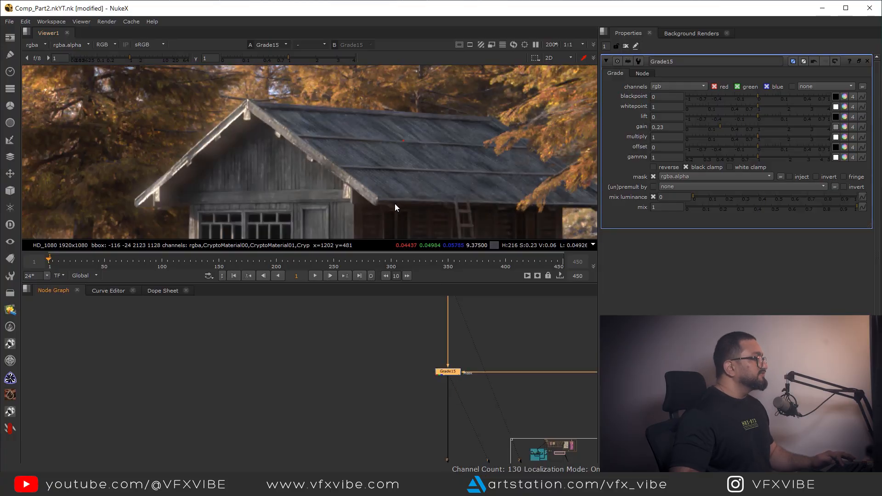
pyautogui.moveTo(395, 203); pyautogui.dragTo(471, 153, button='middle')
pyautogui.moveTo(443, 186); pyautogui.dragTo(403, 202, button='middle')
pyautogui.scroll(-3, 462, 153)
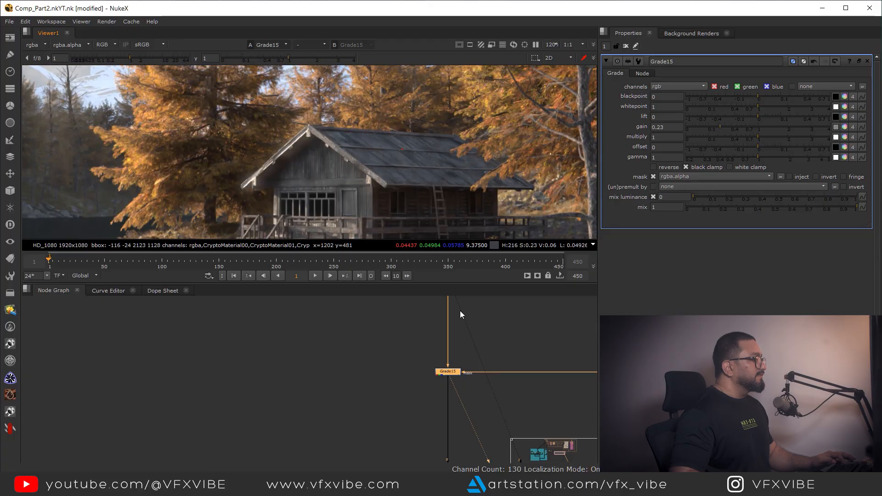
# View the final Merge's output in an enlarged viewer and examine the cabin, lake and mountains in the whole composite
pyautogui.scroll(-6, 474, 396)
pyautogui.moveTo(493, 459); pyautogui.dragTo(377, 301, button='middle')
pyautogui.scroll(3, 357, 330)
pyautogui.moveTo(357, 330); pyautogui.dragTo(381, 394, button='middle')
pyautogui.click(367, 357)
pyautogui.press('1')
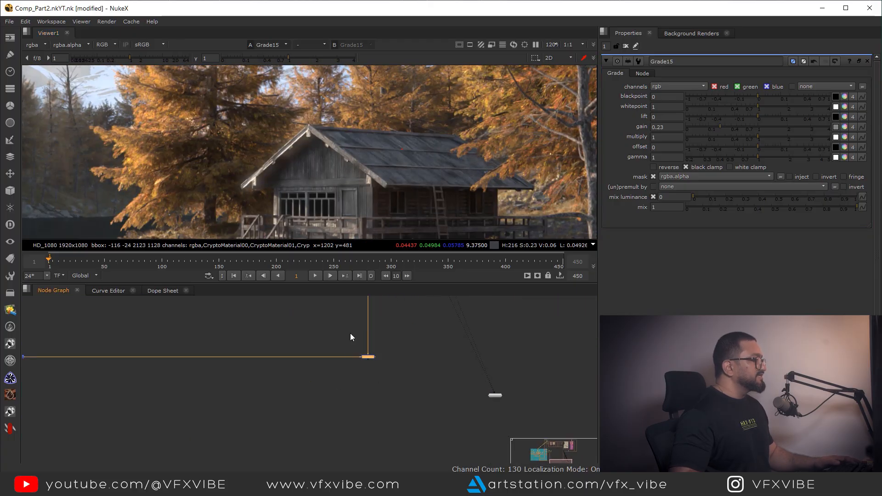
pyautogui.press('f')
pyautogui.moveTo(342, 193); pyautogui.dragTo(367, 158, button='middle')
pyautogui.scroll(4, 391, 184)
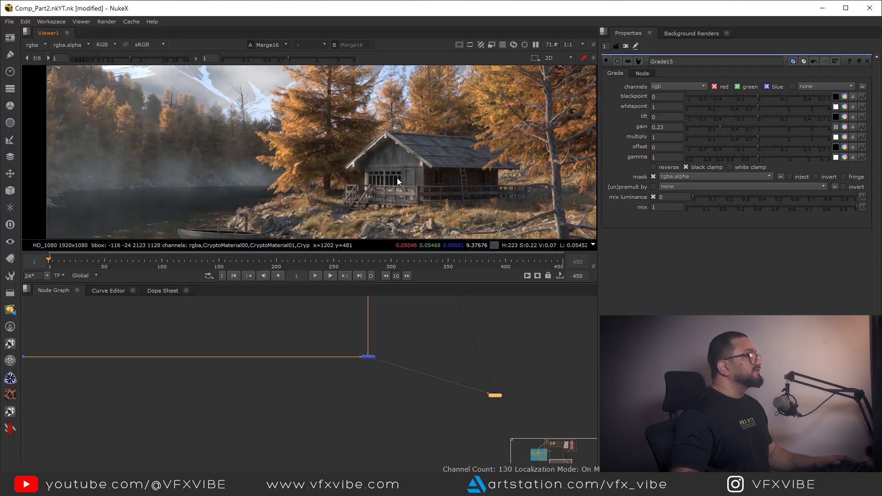
pyautogui.press('space')
pyautogui.scroll(-1, 519, 228)
pyautogui.scroll(-2, 515, 269)
pyautogui.scroll(4, 515, 268)
pyautogui.moveTo(514, 269); pyautogui.dragTo(548, 259, button='middle')
pyautogui.scroll(-1, 517, 265)
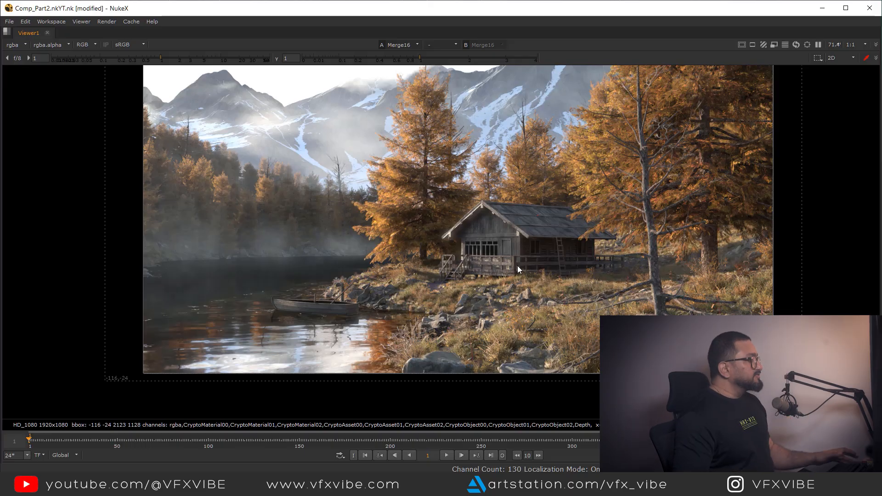
pyautogui.scroll(-3, 503, 246)
pyautogui.moveTo(502, 246)
pyautogui.mouseDown(button='middle')
pyautogui.moveTo(459, 281)
pyautogui.moveTo(456, 258)
pyautogui.moveTo(501, 249)
pyautogui.moveTo(501, 240)
pyautogui.mouseUp(button='middle')
pyautogui.scroll(2, 456, 257)
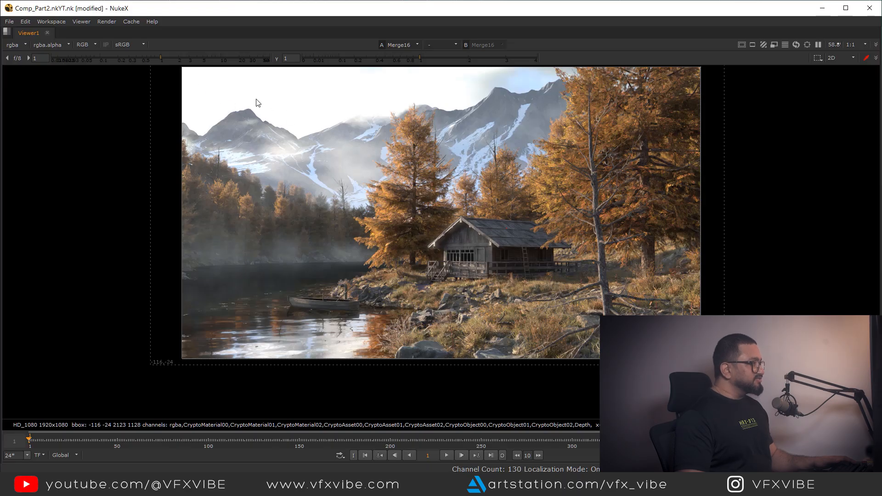
pyautogui.scroll(3, 467, 241)
pyautogui.scroll(-3, 451, 250)
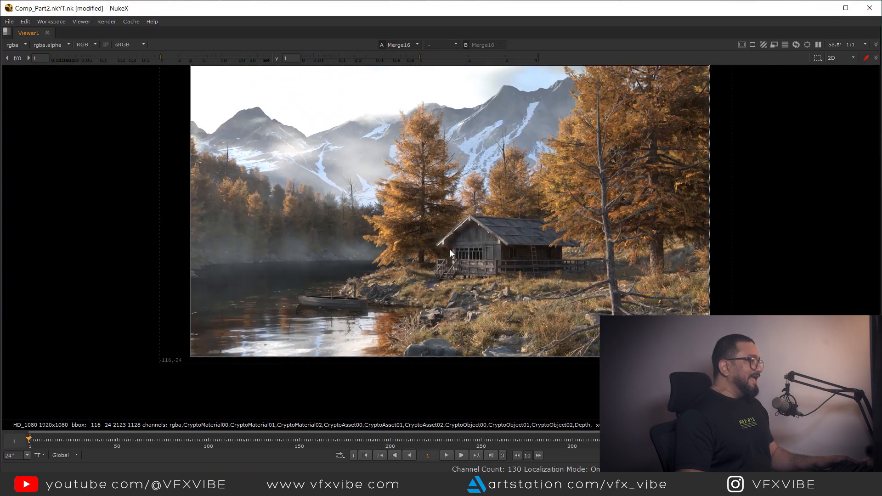
pyautogui.moveTo(450, 250); pyautogui.dragTo(467, 261, button='middle')
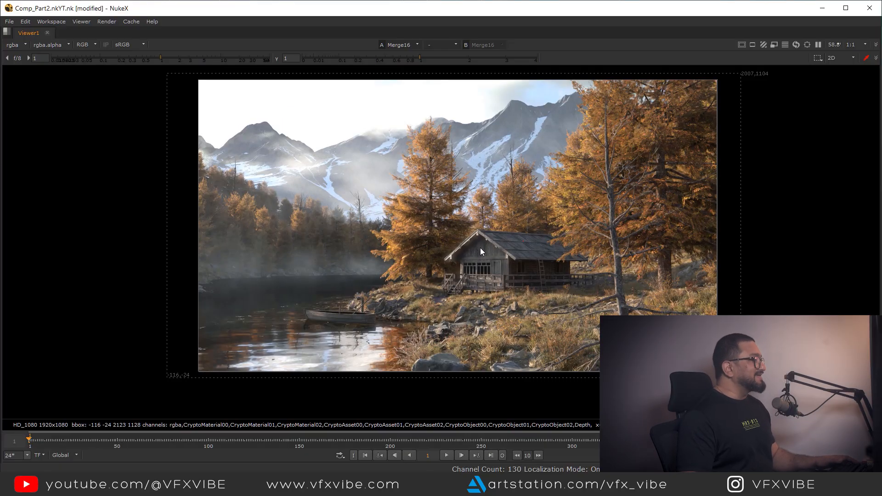
pyautogui.scroll(2, 480, 247)
pyautogui.scroll(-3, 480, 242)
pyautogui.moveTo(481, 241); pyautogui.dragTo(459, 249, button='middle')
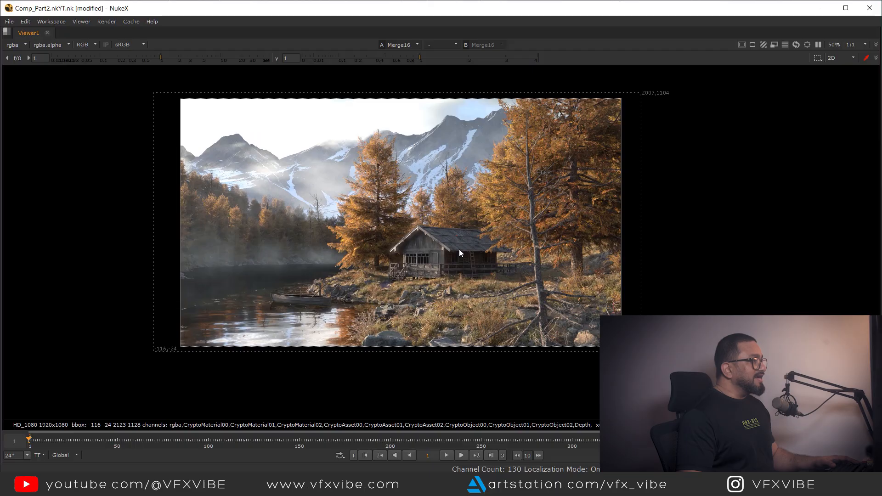
pyautogui.press('space')
# Extend the horizontal pipe beside the Cottage group and insert a new dot into it for another branch
pyautogui.scroll(5, 405, 420)
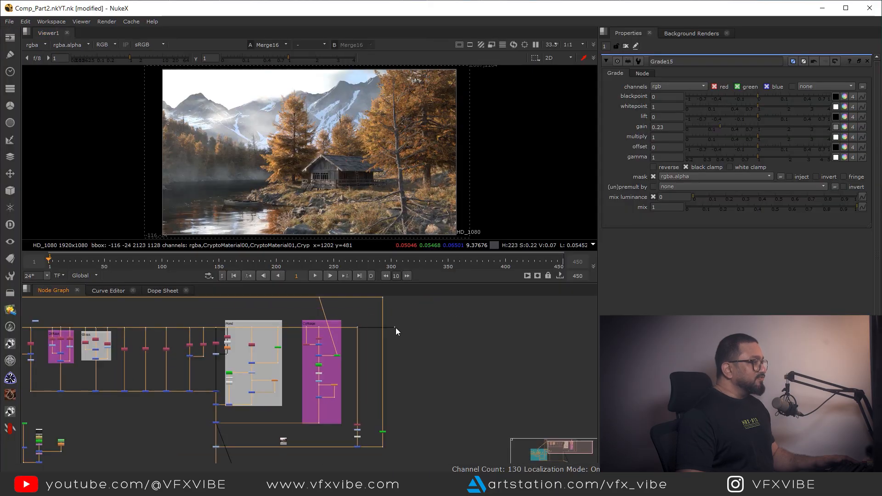
pyautogui.scroll(5, 395, 327)
pyautogui.scroll(-2, 394, 341)
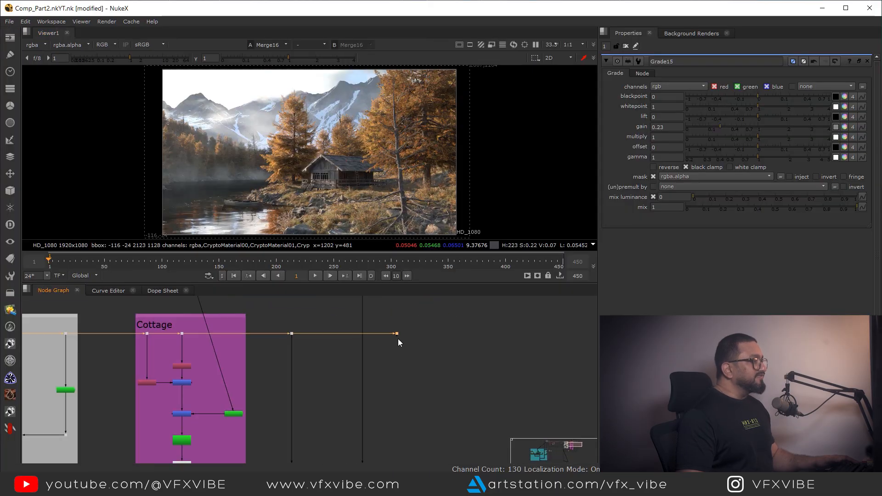
pyautogui.scroll(-4, 506, 345)
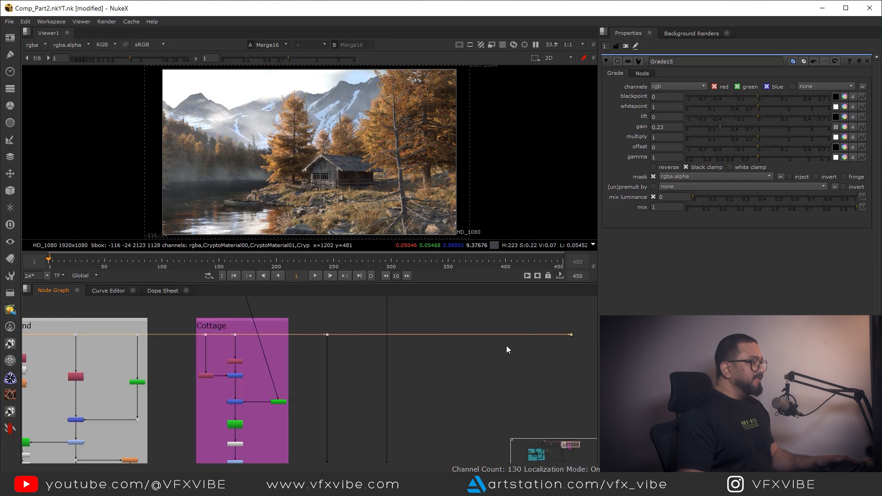
pyautogui.scroll(4, 434, 336)
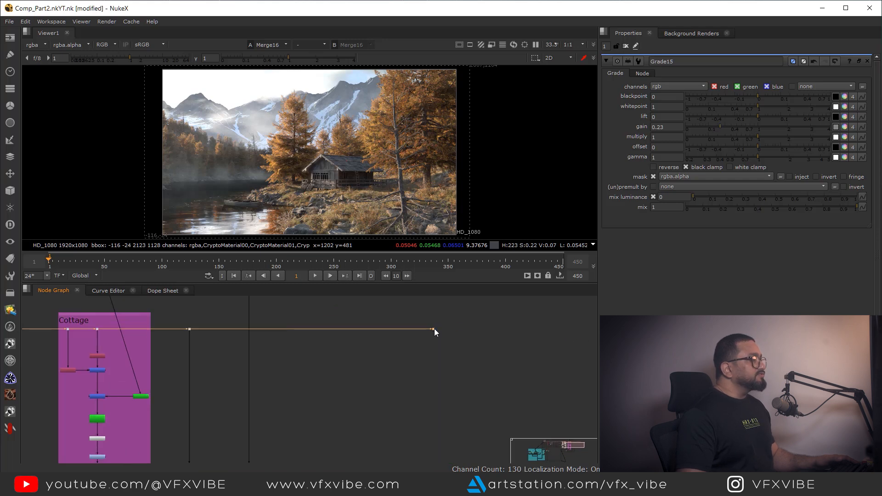
pyautogui.scroll(3, 395, 340)
pyautogui.keyDown('ctrl'); pyautogui.moveTo(275, 320); pyautogui.dragTo(359, 323); pyautogui.keyUp('ctrl')
pyautogui.scroll(-3, 354, 340)
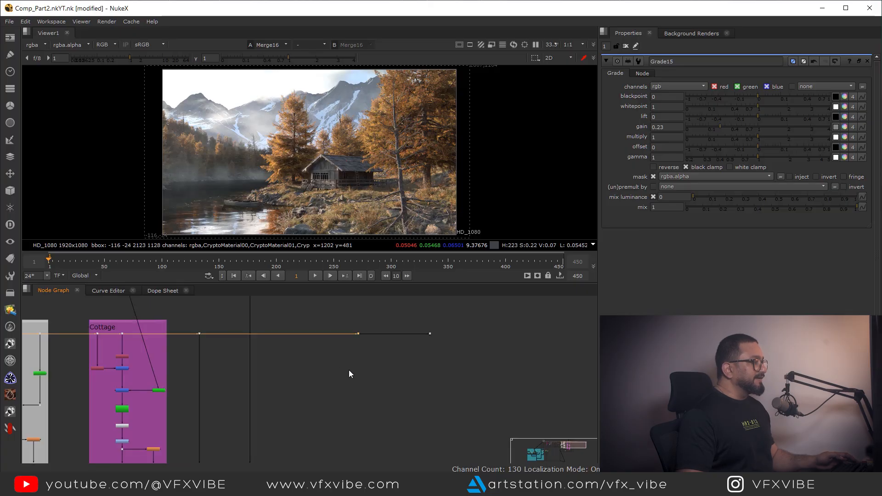
# Add a Shuffle node below the new dot, connect and view it, and set its first input layer to Position
pyautogui.press('Tab')
pyautogui.write('s')
pyautogui.press('Return')
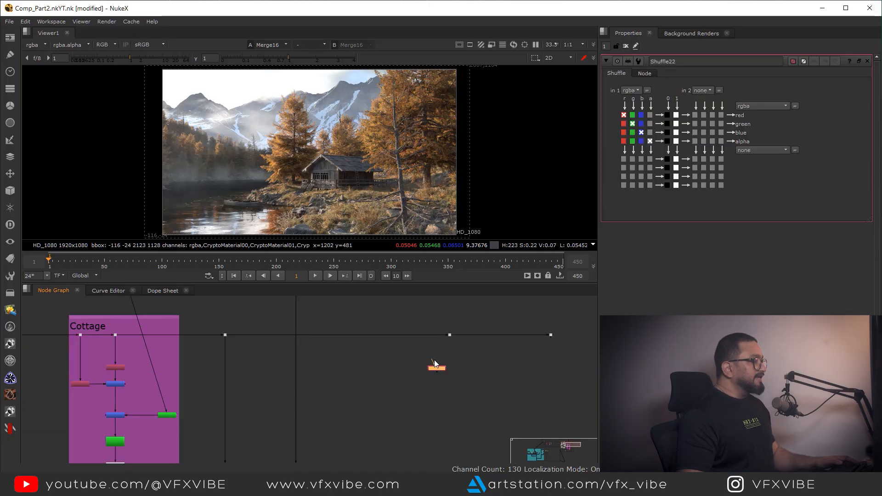
pyautogui.moveTo(439, 368); pyautogui.dragTo(453, 415)
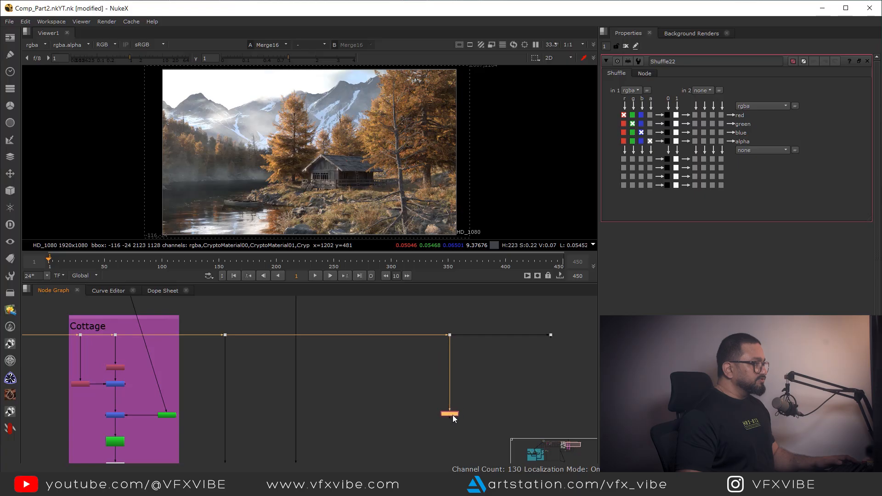
pyautogui.press('1')
pyautogui.click(639, 90)
pyautogui.click(639, 136)
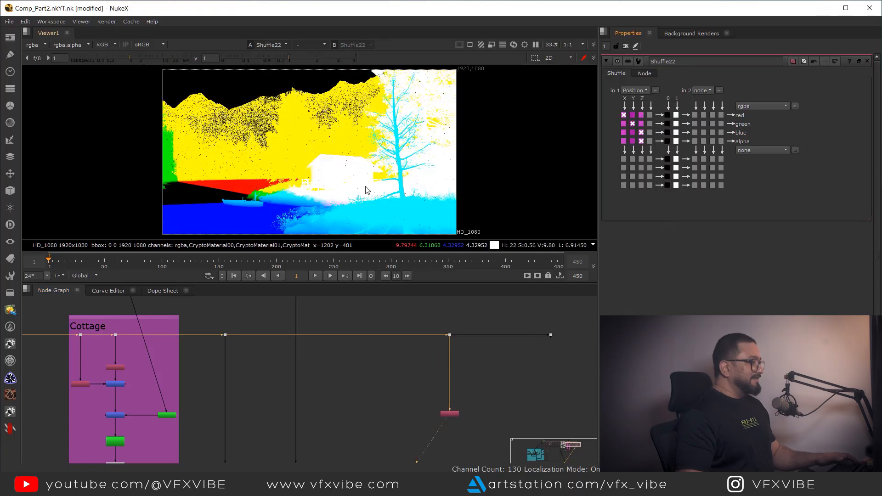
# Copy the Grade and Expression nodes from the cabin noise branch, paste them below the new Position Shuffle, and view the result in RGB
pyautogui.scroll(4, 396, 327)
pyautogui.scroll(-4, 366, 383)
pyautogui.moveTo(480, 400); pyautogui.dragTo(631, 400, button='middle')
pyautogui.moveTo(390, 386); pyautogui.dragTo(359, 366, button='middle')
pyautogui.scroll(2, 246, 367)
pyautogui.moveTo(246, 360); pyautogui.dragTo(393, 357, button='middle')
pyautogui.scroll(3, 377, 353)
pyautogui.scroll(-5, 385, 362)
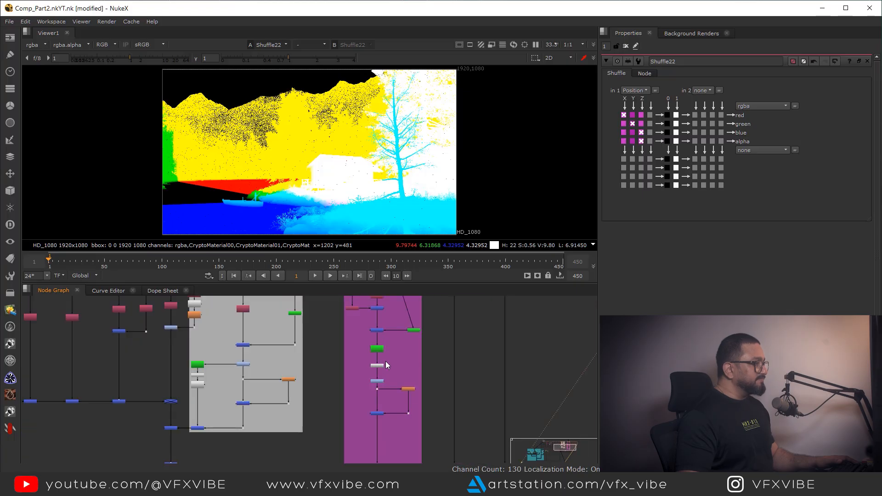
pyautogui.scroll(-2, 389, 361)
pyautogui.scroll(4, 393, 360)
pyautogui.scroll(3, 392, 360)
pyautogui.moveTo(385, 351); pyautogui.dragTo(385, 361, button='middle')
pyautogui.moveTo(351, 338); pyautogui.dragTo(422, 401)
pyautogui.scroll(-6, 422, 401)
pyautogui.moveTo(570, 303); pyautogui.dragTo(342, 402, button='middle')
pyautogui.moveTo(279, 408); pyautogui.dragTo(357, 390, button='middle')
pyautogui.scroll(3, 358, 389)
pyautogui.click(347, 396)
pyautogui.hotkey('ctrl', 'v')
pyautogui.scroll(1, 346, 394)
pyautogui.moveTo(197, 396); pyautogui.dragTo(305, 395, button='middle')
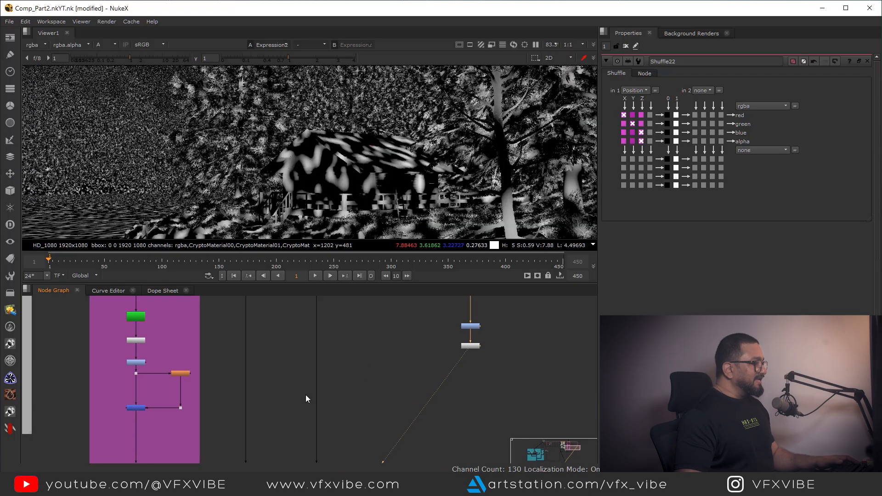
pyautogui.moveTo(186, 432); pyautogui.dragTo(424, 370, button='middle')
pyautogui.moveTo(435, 338); pyautogui.dragTo(203, 364, button='middle')
pyautogui.scroll(1, 500, 340)
pyautogui.moveTo(501, 340); pyautogui.dragTo(470, 424, button='middle')
pyautogui.press('a')
pyautogui.press('f')
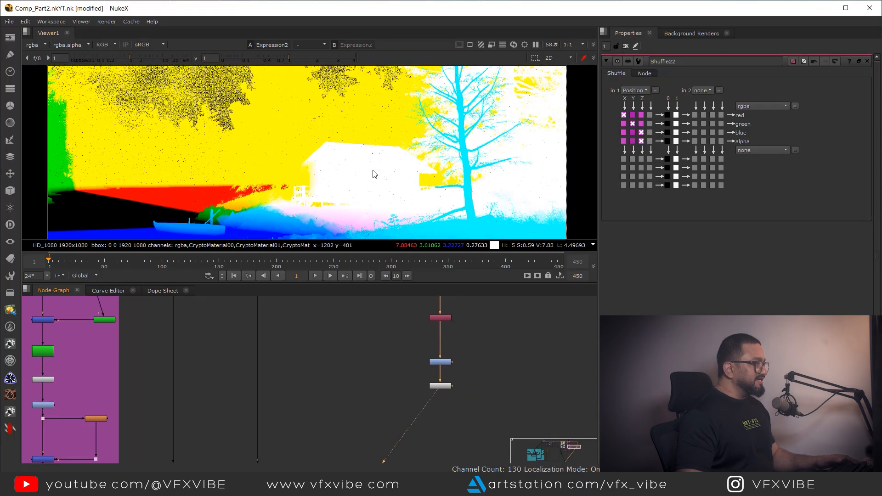
pyautogui.scroll(-2, 350, 176)
pyautogui.scroll(4, 439, 405)
# Add a Shuffle node directly below the copied Expression node and view its output
pyautogui.click(439, 403)
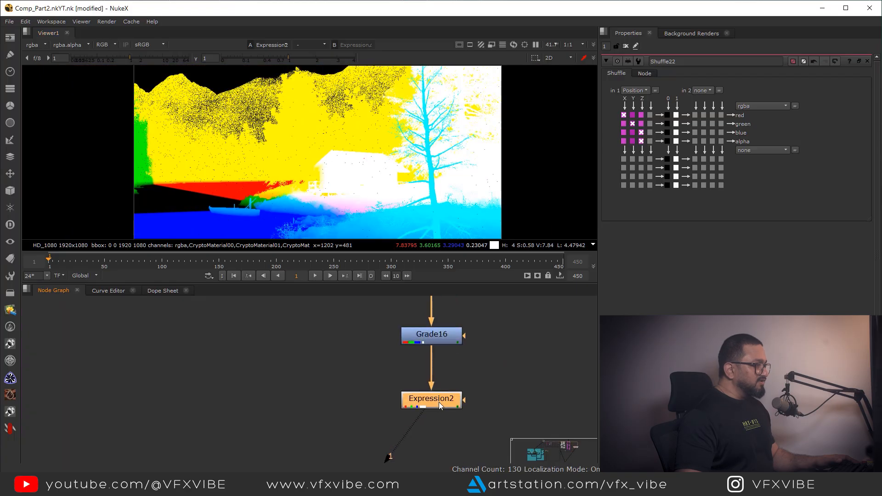
pyautogui.moveTo(439, 402); pyautogui.dragTo(439, 363, button='middle')
pyautogui.moveTo(439, 362); pyautogui.dragTo(439, 377)
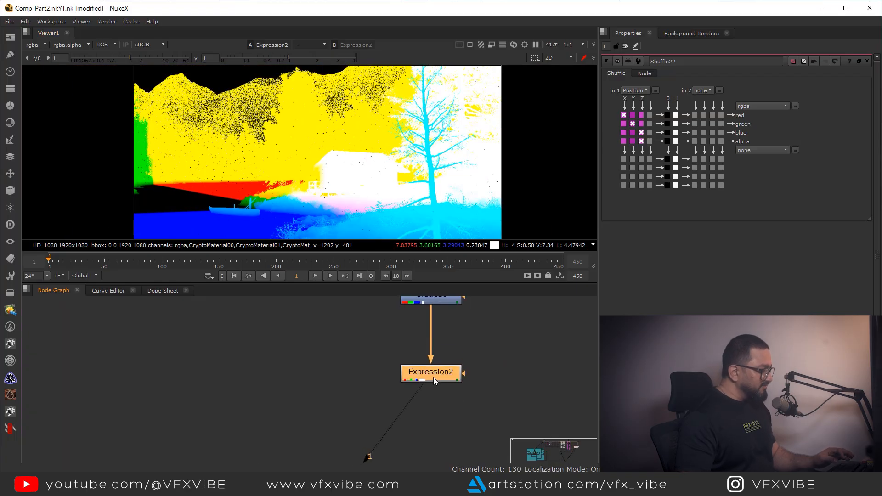
pyautogui.click(487, 401)
pyautogui.press('Tab')
pyautogui.click(426, 414)
pyautogui.moveTo(487, 408); pyautogui.dragTo(454, 425)
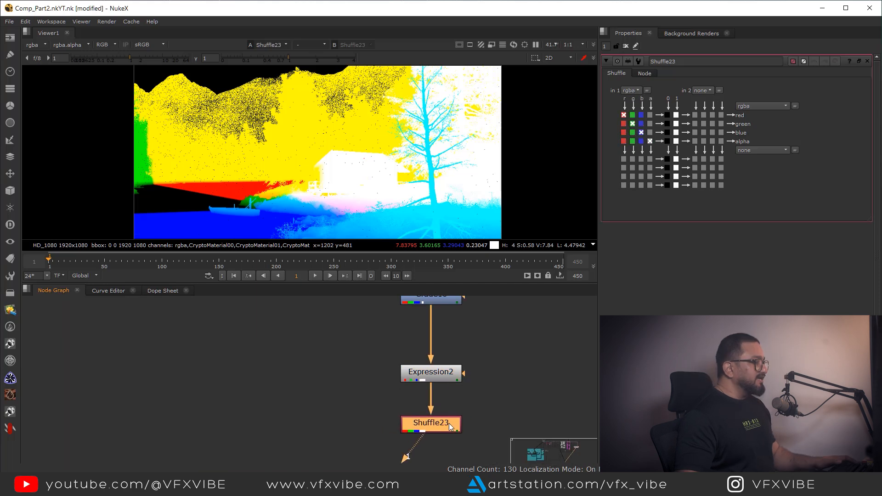
# Route the alpha channel into the red, green and blue outputs of the new Shuffle and inspect the noise matte
pyautogui.click(650, 115)
pyautogui.click(650, 123)
pyautogui.click(650, 133)
pyautogui.scroll(-2, 390, 142)
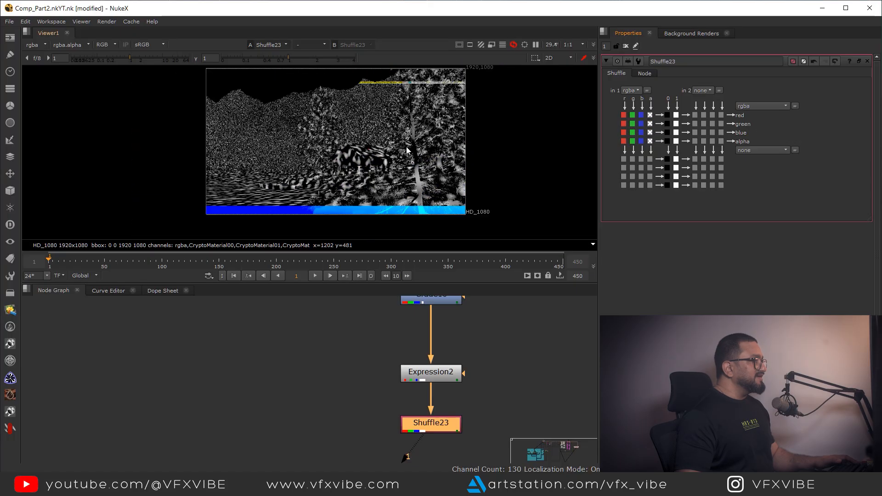
pyautogui.scroll(3, 350, 170)
pyautogui.scroll(-2, 409, 385)
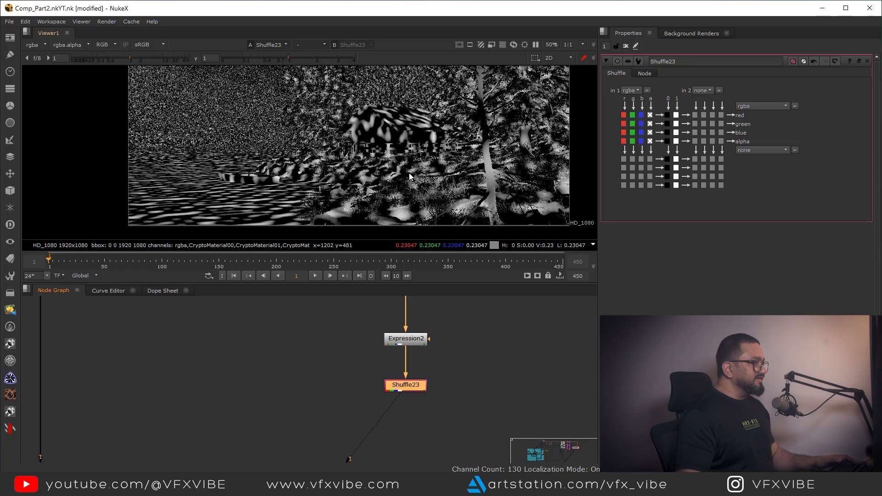
pyautogui.scroll(5, 419, 185)
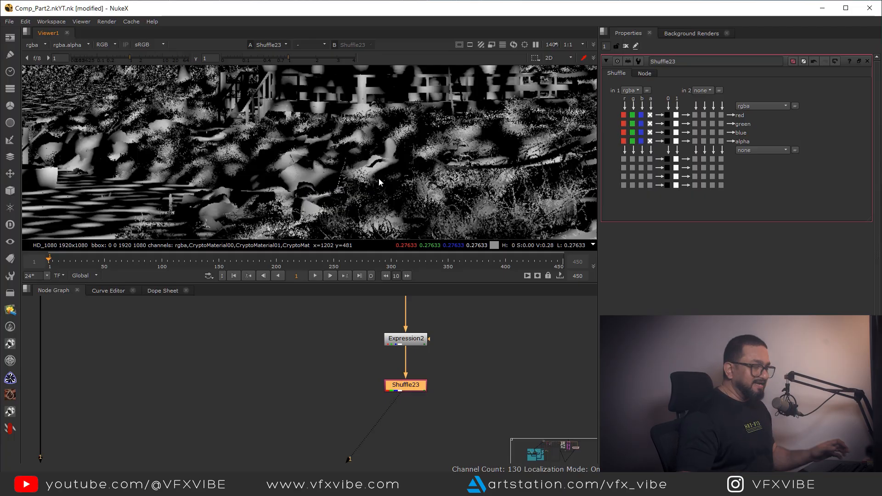
pyautogui.scroll(-5, 376, 179)
pyautogui.scroll(2, 423, 336)
pyautogui.scroll(1, 423, 336)
# Set the user Scale of Expression2 to 0.4 and check the larger noise pattern over the ground
pyautogui.doubleClick(412, 354)
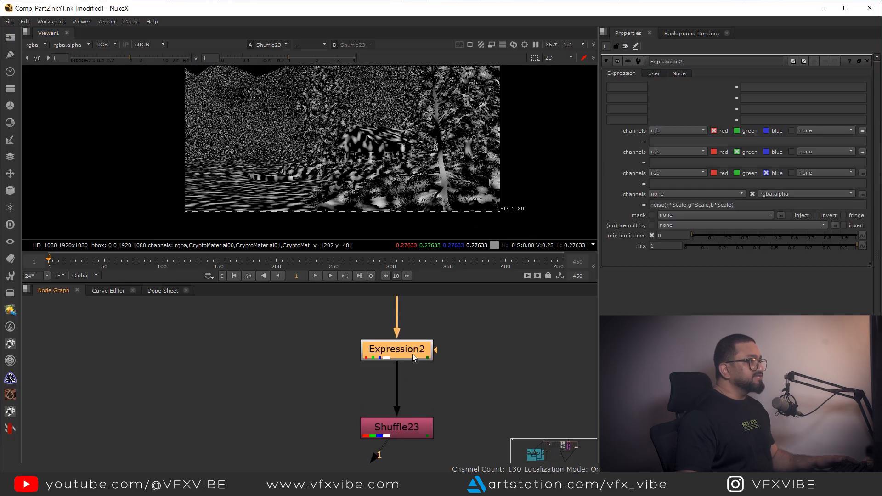
pyautogui.click(653, 73)
pyautogui.moveTo(671, 85); pyautogui.dragTo(662, 87)
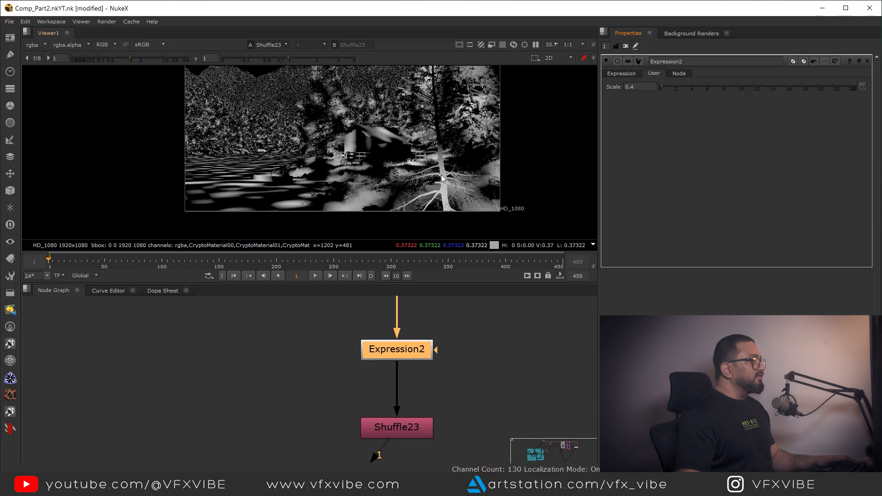
pyautogui.scroll(4, 336, 174)
pyautogui.moveTo(364, 176); pyautogui.dragTo(398, 149, button='middle')
pyautogui.scroll(-1, 404, 156)
pyautogui.scroll(3, 423, 179)
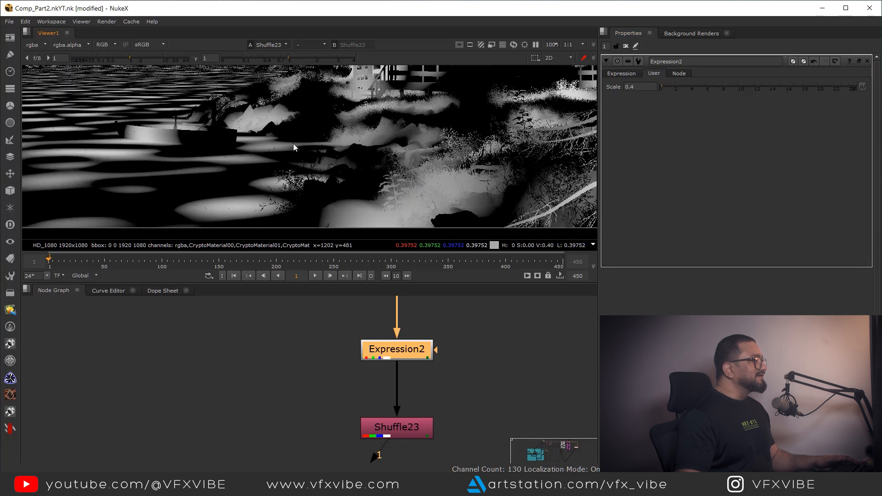
pyautogui.scroll(-3, 277, 122)
pyautogui.scroll(-4, 413, 419)
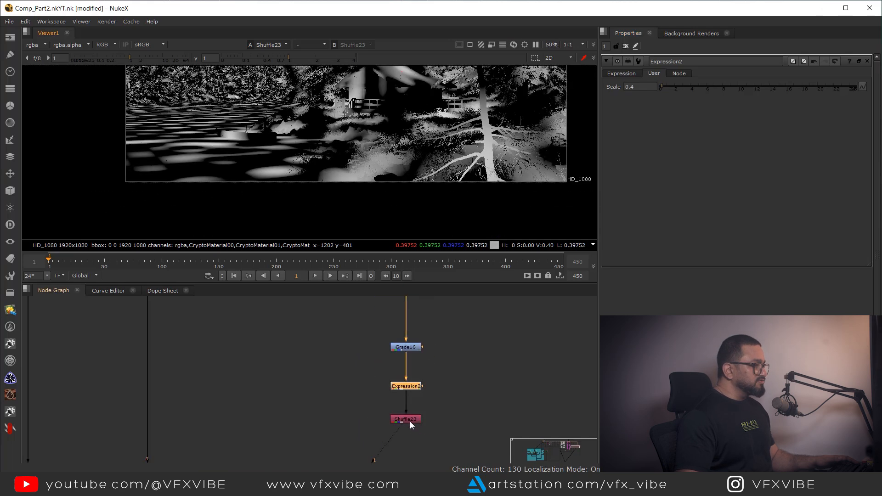
# Create a Cryptomatte node above the new noise branch, beside the Cottage group
pyautogui.scroll(-1, 460, 352)
pyautogui.moveTo(461, 300); pyautogui.dragTo(447, 401, button='middle')
pyautogui.moveTo(350, 332); pyautogui.dragTo(362, 354, button='middle')
pyautogui.click(429, 340)
pyautogui.press('Tab')
pyautogui.write('cry')
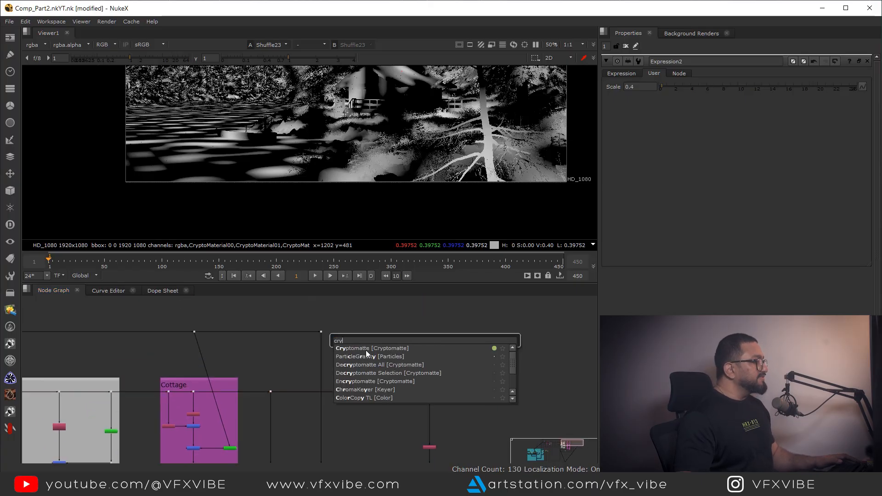
pyautogui.click(365, 348)
# Connect the Cryptomatte to the upper pipe, place it beside the noise branch and insert a corner dot in its input
pyautogui.scroll(2, 427, 334)
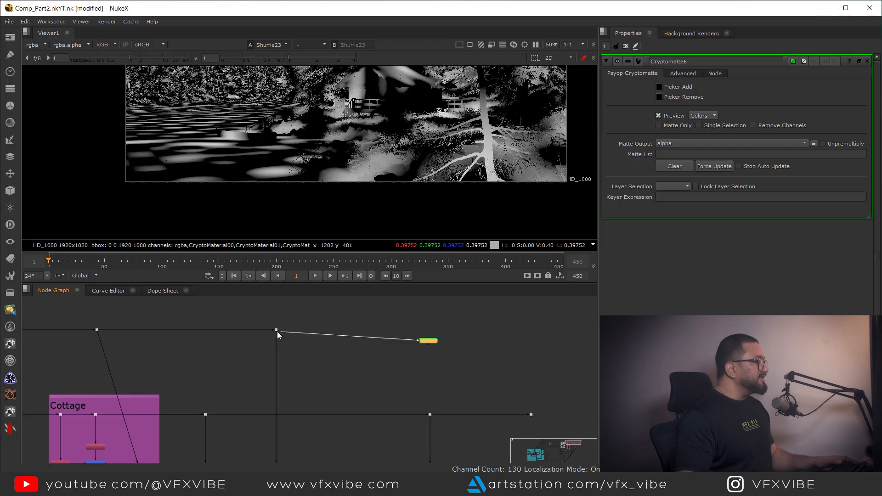
pyautogui.moveTo(429, 340); pyautogui.dragTo(478, 457)
pyautogui.keyDown('ctrl'); pyautogui.moveTo(376, 394); pyautogui.dragTo(476, 342); pyautogui.keyUp('ctrl')
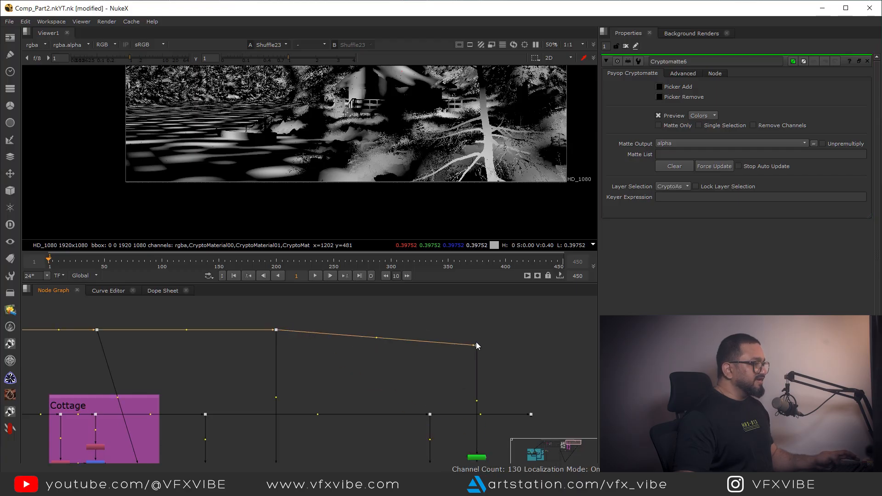
pyautogui.scroll(2, 474, 390)
# View the new Cryptomatte and set its layer selection to CryptoMaterial
pyautogui.click(429, 365)
pyautogui.press('1')
pyautogui.scroll(5, 345, 135)
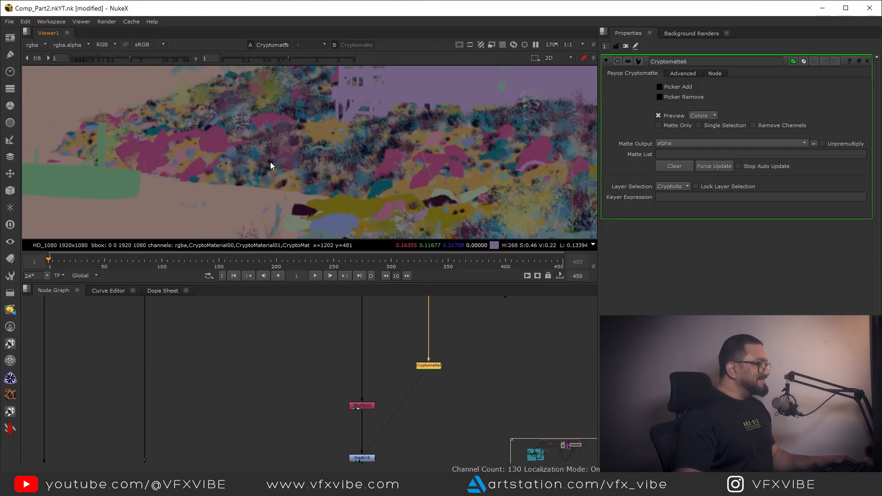
pyautogui.scroll(-4, 270, 161)
pyautogui.click(679, 187)
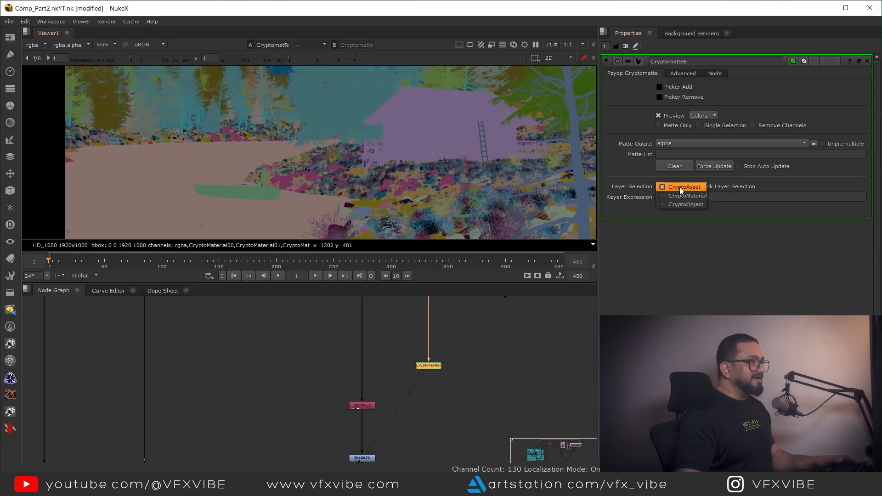
pyautogui.click(691, 196)
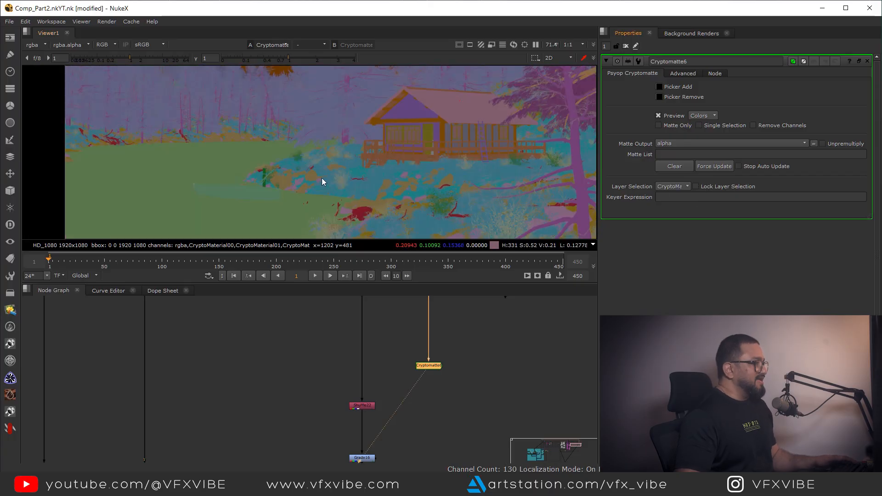
# Pick the Grass, rock_02, rock_moss_set_02 and Main_Ground materials into the Cryptomatte matte
pyautogui.scroll(4, 323, 180)
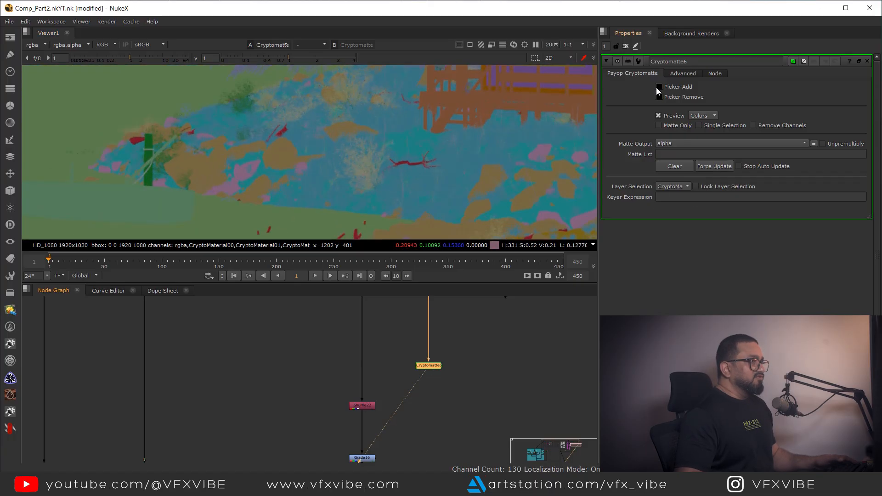
pyautogui.keyDown('ctrl'); pyautogui.click(451, 183); pyautogui.keyUp('ctrl')
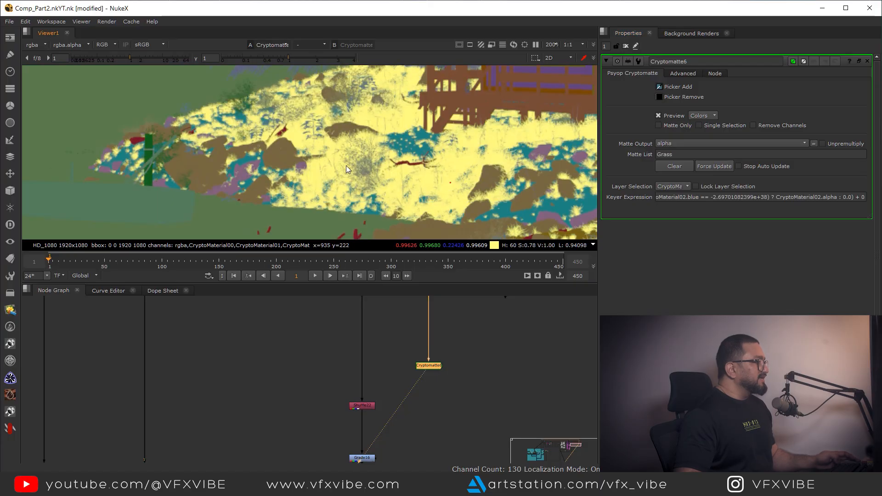
pyautogui.keyDown('ctrl'); pyautogui.click(282, 154); pyautogui.keyUp('ctrl')
pyautogui.keyDown('ctrl'); pyautogui.click(241, 173); pyautogui.keyUp('ctrl')
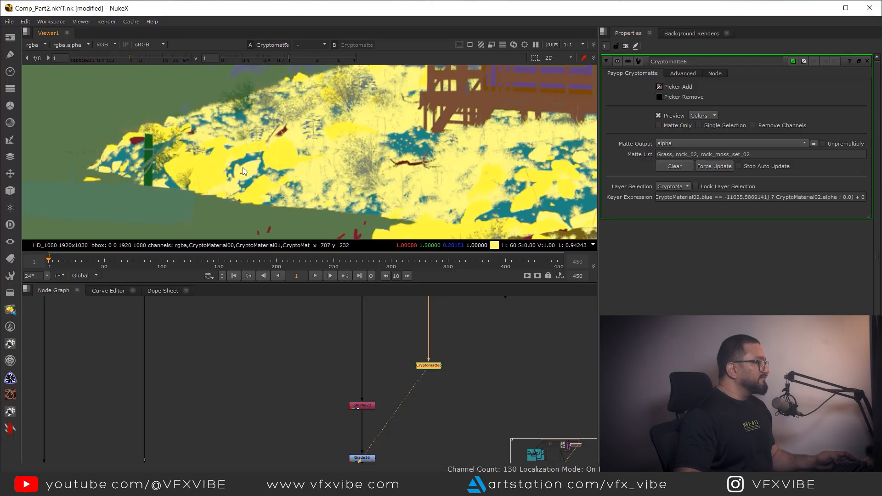
pyautogui.keyDown('ctrl'); pyautogui.click(242, 163); pyautogui.keyUp('ctrl')
pyautogui.scroll(-4, 226, 161)
pyautogui.scroll(-3, 323, 180)
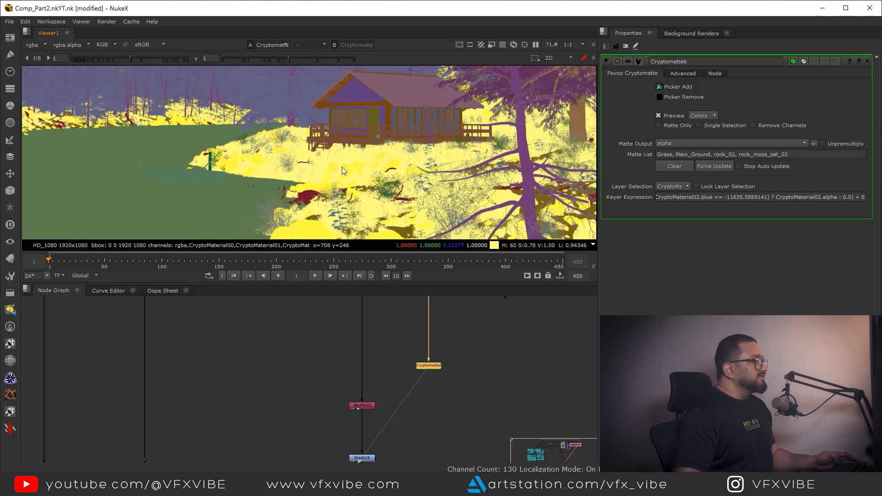
# Add dry_branches_medium_01 and the brown foreground material near the tree to the matte, and check its alpha
pyautogui.scroll(6, 399, 170)
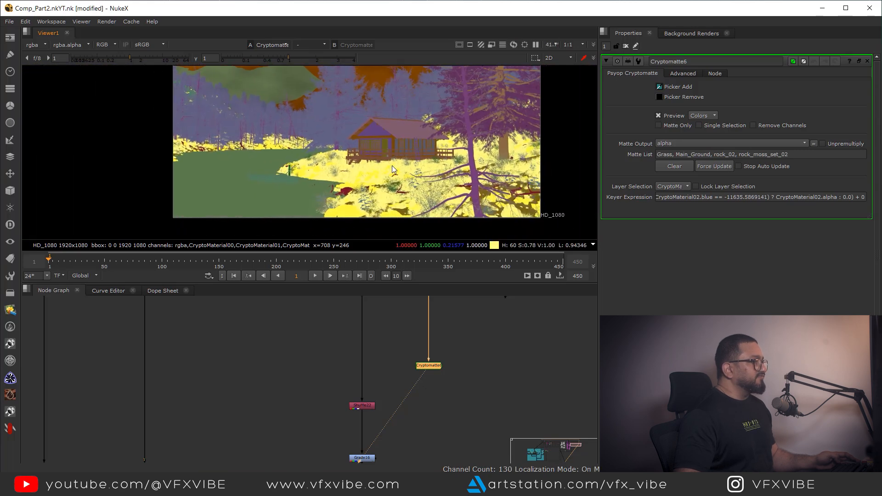
pyautogui.keyDown('ctrl'); pyautogui.click(343, 168); pyautogui.keyUp('ctrl')
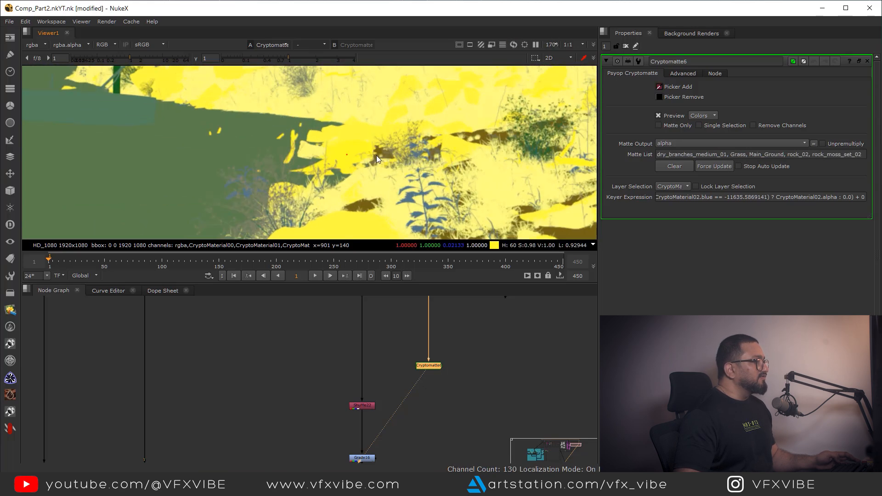
pyautogui.scroll(-7, 457, 142)
pyautogui.scroll(5, 505, 177)
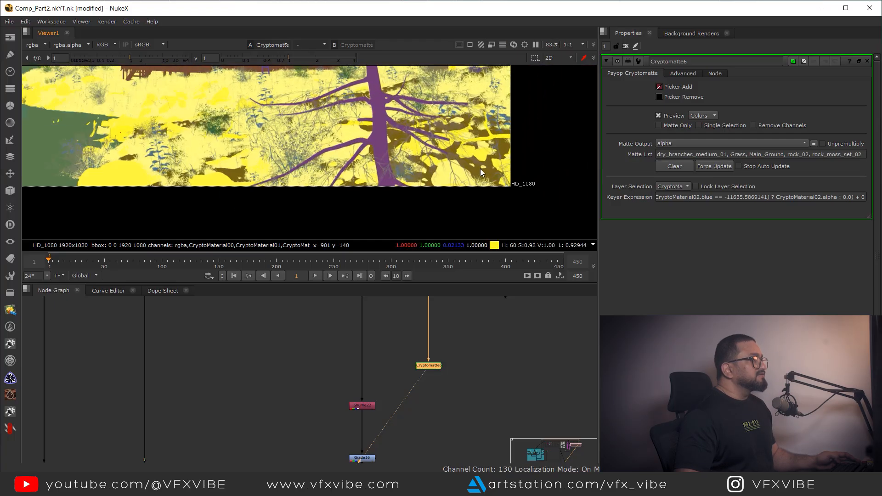
pyautogui.keyDown('ctrl'); pyautogui.click(501, 172); pyautogui.keyUp('ctrl')
pyautogui.scroll(-5, 394, 174)
pyautogui.moveTo(318, 147); pyautogui.dragTo(396, 193, button='middle')
pyautogui.press('a')
pyautogui.press('a')
# Add a Merge node directly below the Shuffle at the end of the new noise branch
pyautogui.scroll(-2, 447, 355)
pyautogui.moveTo(436, 375); pyautogui.dragTo(425, 316, button='middle')
pyautogui.scroll(4, 374, 396)
pyautogui.press('m')
pyautogui.moveTo(378, 395); pyautogui.dragTo(368, 328)
pyautogui.scroll(-3, 373, 395)
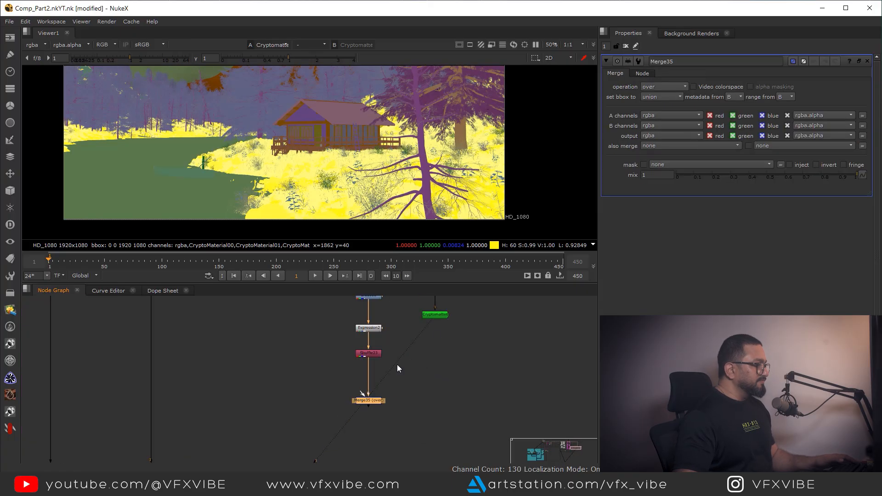
# Route the Cryptomatte into the Merge's A input through a dot, set the operation to mask, and inspect the result
pyautogui.press('1')
pyautogui.click(665, 86)
pyautogui.click(652, 212)
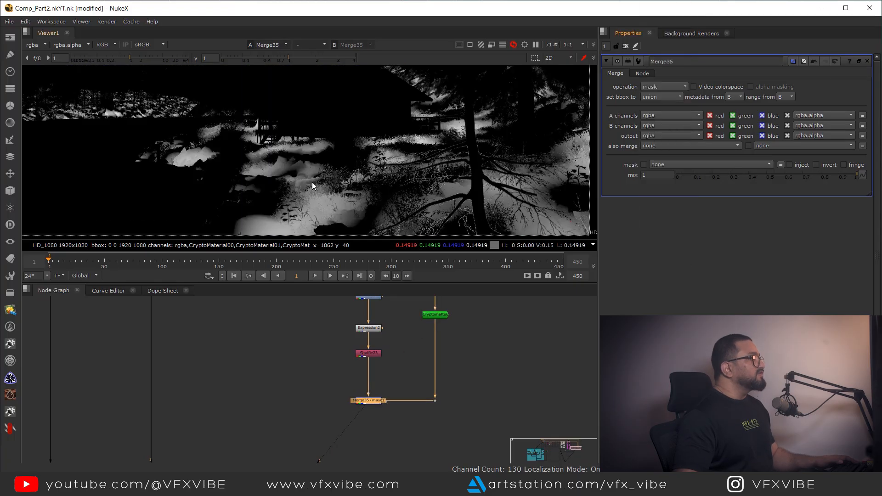
pyautogui.scroll(3, 339, 172)
pyautogui.scroll(-4, 478, 197)
pyautogui.scroll(4, 376, 189)
pyautogui.scroll(-3, 415, 190)
pyautogui.scroll(6, 505, 184)
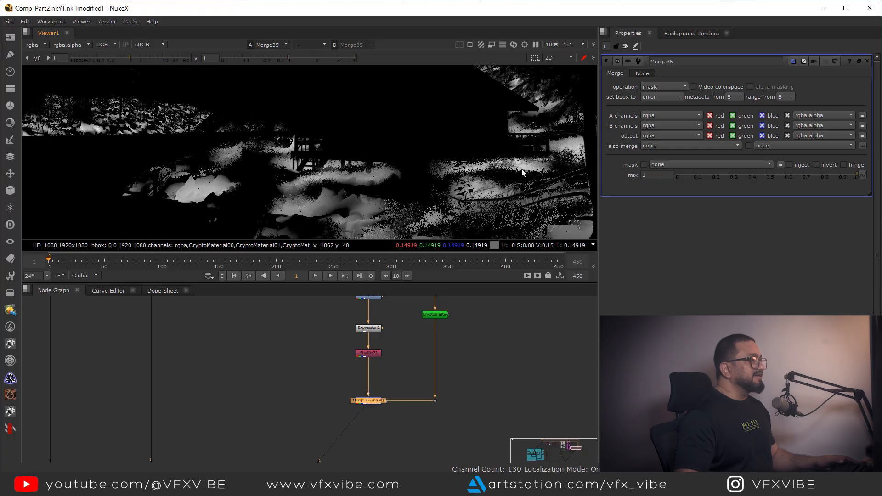
pyautogui.scroll(-4, 461, 202)
# Add a GodRays node below the mask Merge of the ground noise branch
pyautogui.scroll(-5, 433, 384)
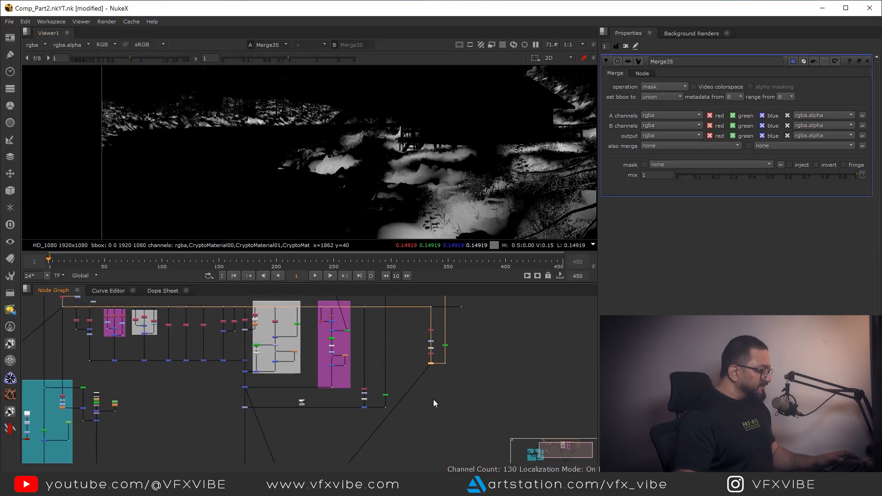
pyautogui.press('Tab')
pyautogui.write('god')
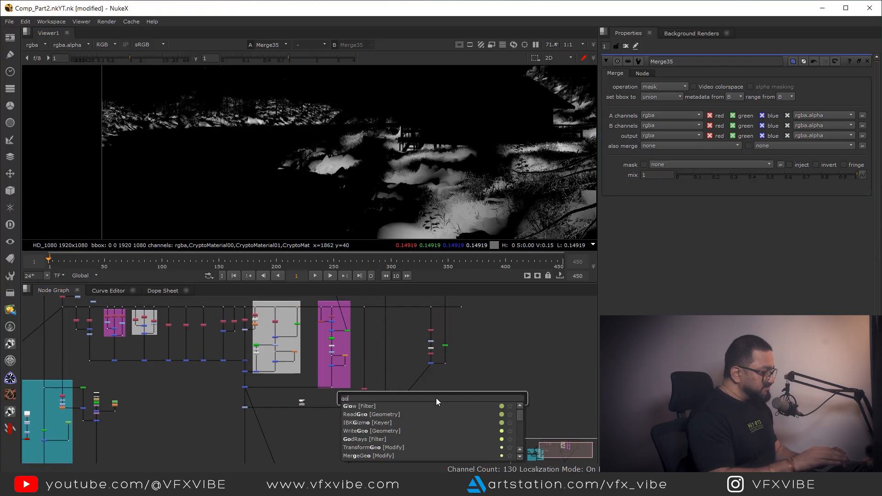
pyautogui.press('Return')
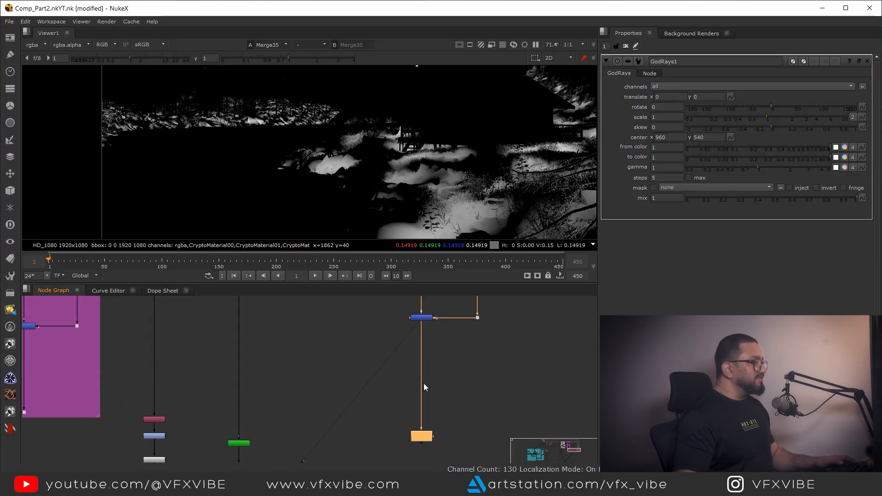
# Sample a dark pixel in the ground mask and view the GodRays output
pyautogui.scroll(3, 427, 320)
pyautogui.scroll(4, 417, 205)
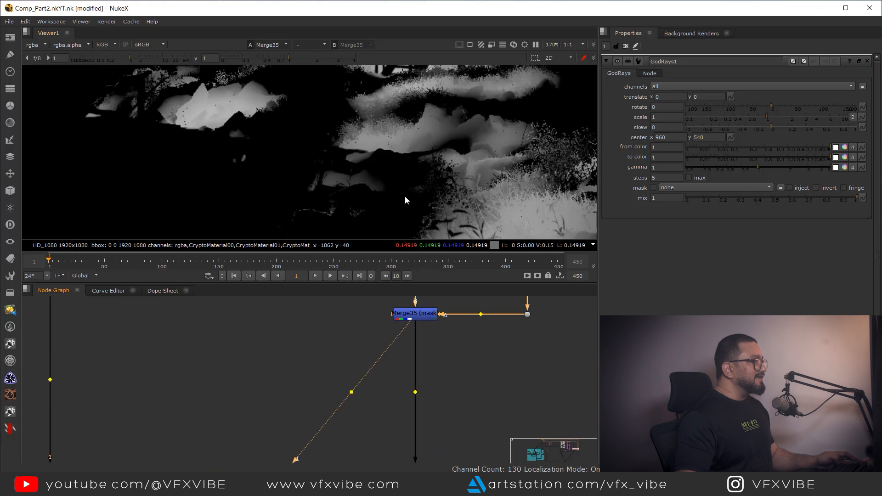
pyautogui.keyDown('ctrl'); pyautogui.click(403, 198); pyautogui.keyUp('ctrl')
pyautogui.moveTo(444, 454); pyautogui.dragTo(433, 383, button='middle')
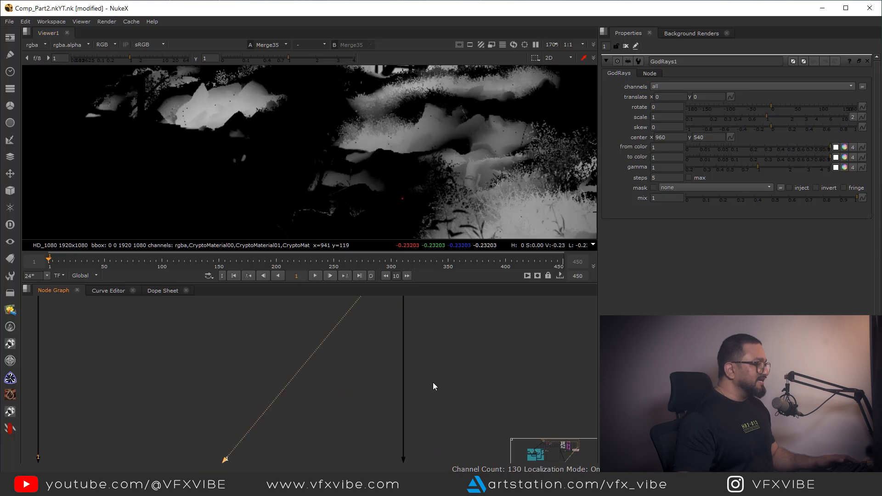
pyautogui.scroll(-3, 433, 383)
pyautogui.moveTo(441, 426); pyautogui.dragTo(442, 402, button='middle')
pyautogui.click(412, 419)
pyautogui.press('1')
# Insert a Clamp node between the mask Merge and the GodRays node
pyautogui.moveTo(412, 377); pyautogui.dragTo(412, 438, button='middle')
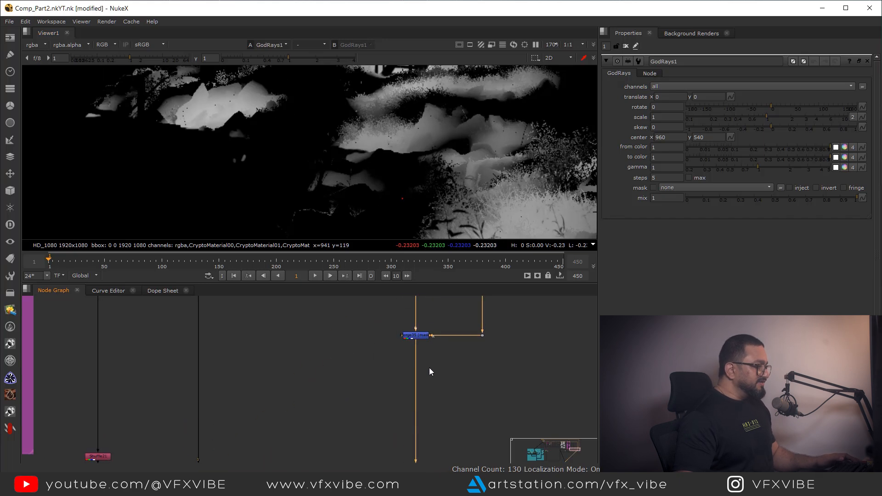
pyautogui.click(452, 370)
pyautogui.press('Tab')
pyautogui.write('clam')
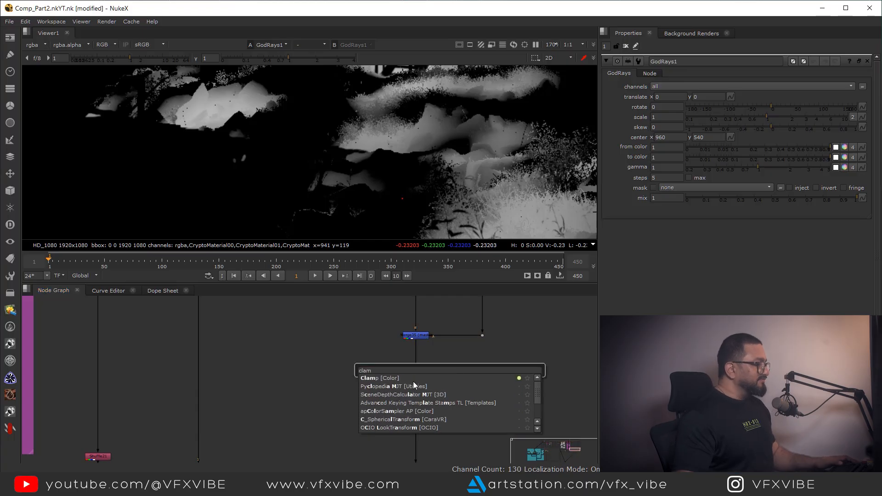
pyautogui.press('Return')
pyautogui.moveTo(420, 369); pyautogui.dragTo(424, 366)
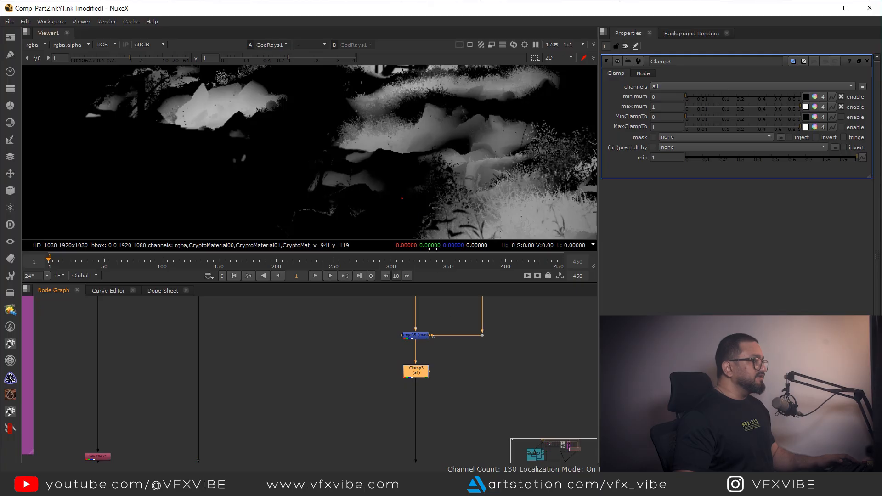
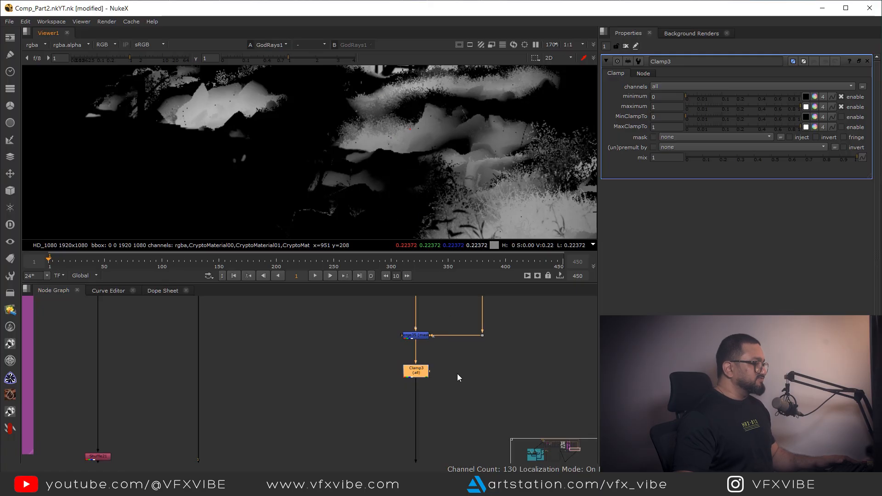
# Move the GodRays node up closer to the Clamp and bring the whole frame into view
pyautogui.scroll(-8, 454, 408)
pyautogui.scroll(3, 446, 434)
pyautogui.moveTo(488, 337); pyautogui.dragTo(441, 432, button='middle')
pyautogui.scroll(3, 441, 433)
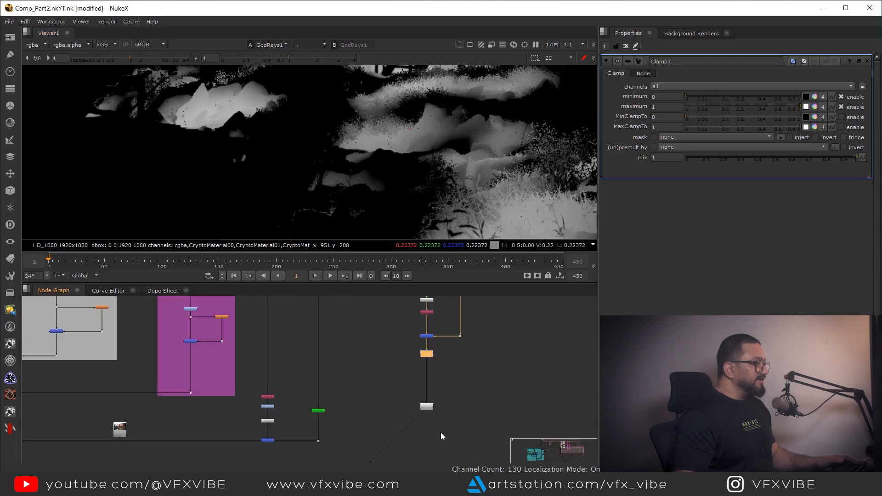
pyautogui.scroll(3, 440, 432)
pyautogui.moveTo(423, 398); pyautogui.dragTo(423, 362)
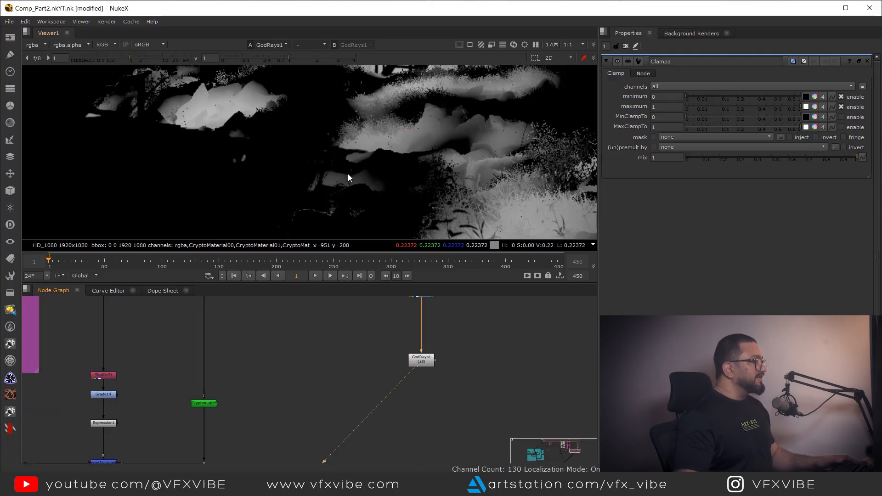
pyautogui.scroll(-8, 363, 175)
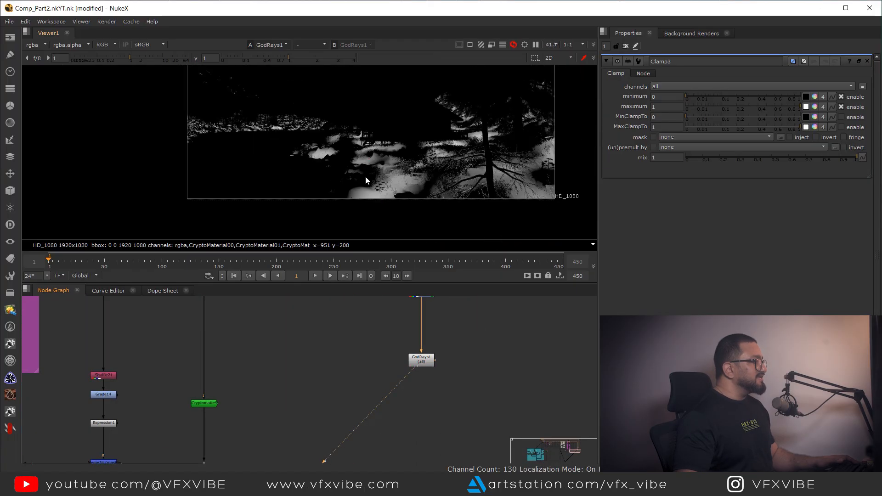
# Position the GodRays center just above the frame's upper-left corner, at about x 100, y 1160
pyautogui.doubleClick(424, 363)
pyautogui.scroll(3, 360, 189)
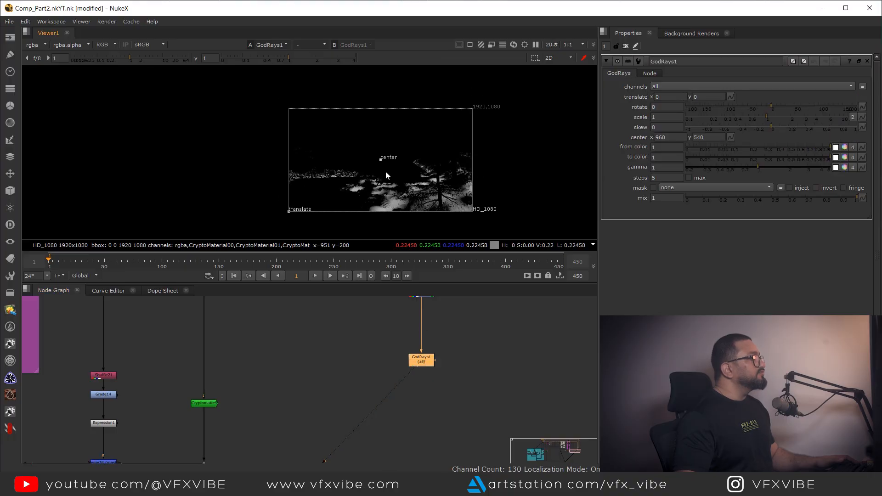
pyautogui.moveTo(380, 160); pyautogui.dragTo(349, 146)
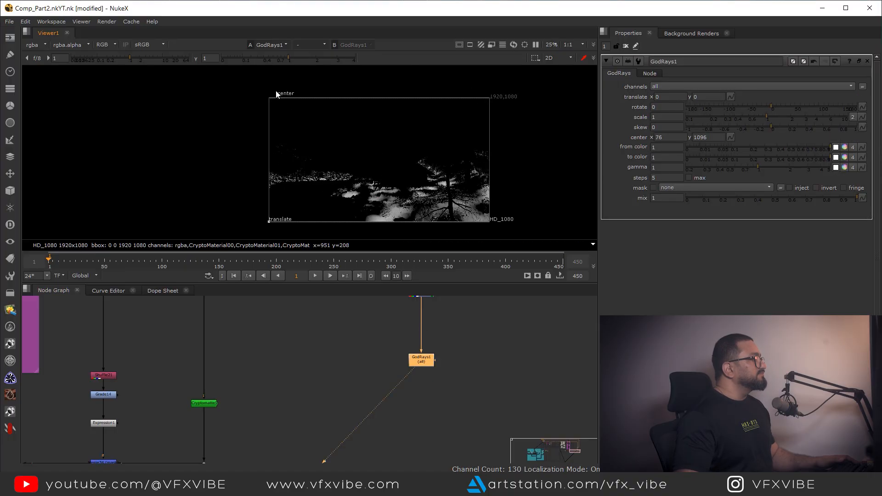
pyautogui.moveTo(283, 91); pyautogui.dragTo(282, 90)
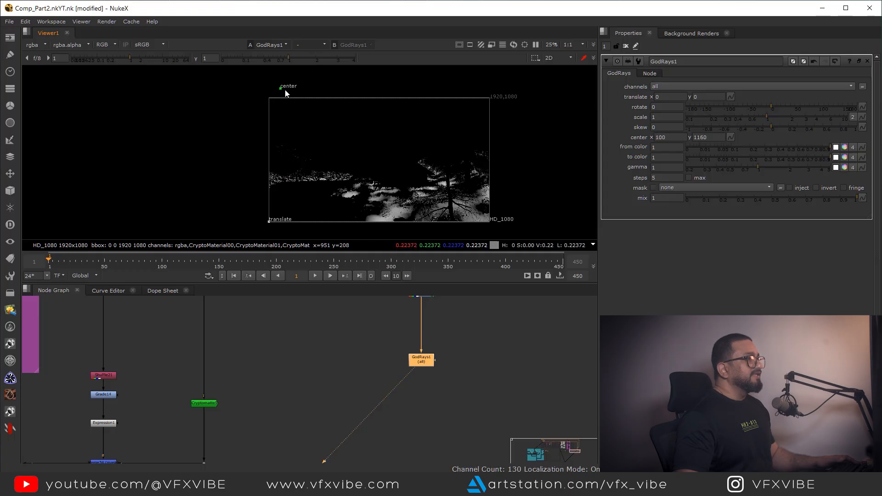
# Set the GodRays scale to about 0.13 and its steps to 10
pyautogui.moveTo(767, 117)
pyautogui.mouseDown()
pyautogui.moveTo(684, 121)
pyautogui.moveTo(695, 118)
pyautogui.mouseUp()
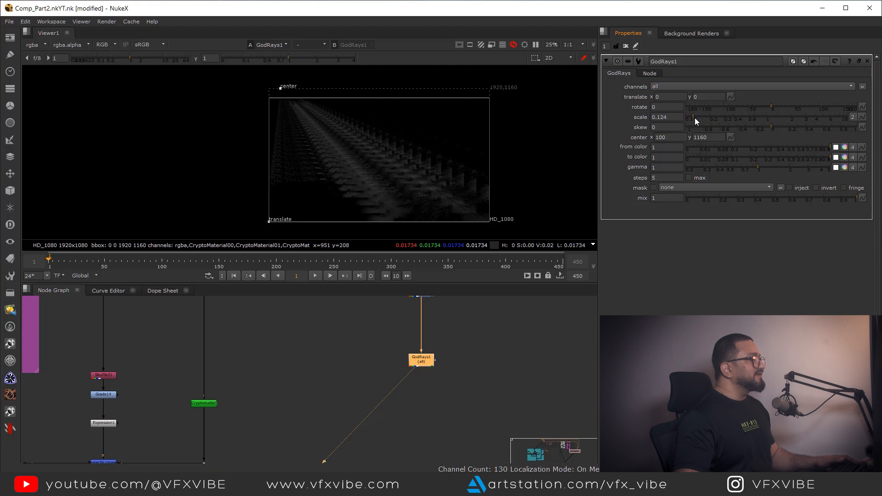
pyautogui.scroll(4, 393, 170)
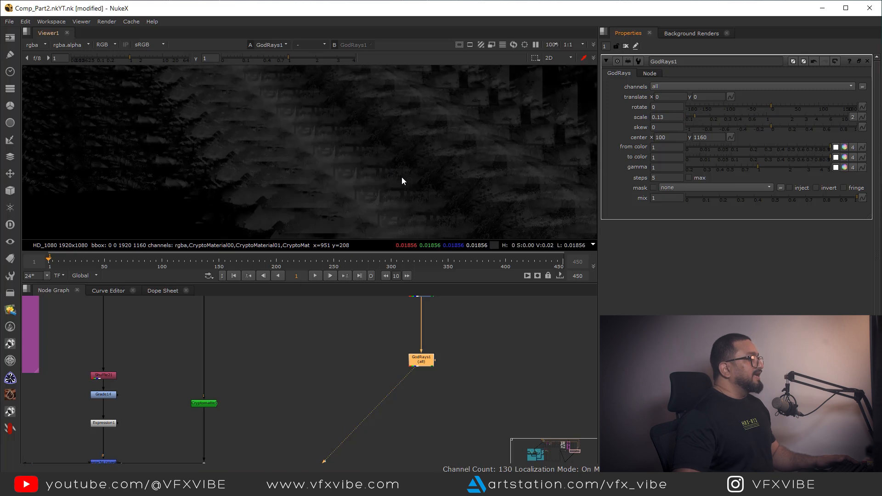
pyautogui.moveTo(357, 189); pyautogui.dragTo(401, 218, button='middle')
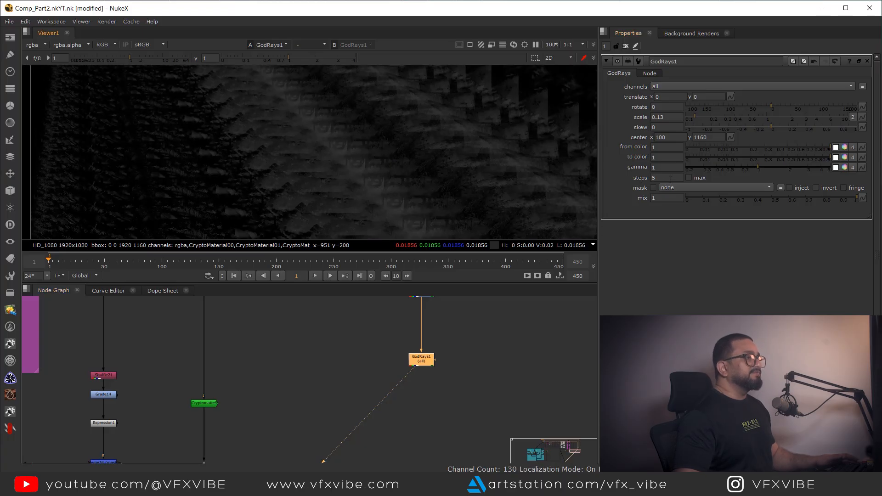
pyautogui.write('10')
pyautogui.press('Return')
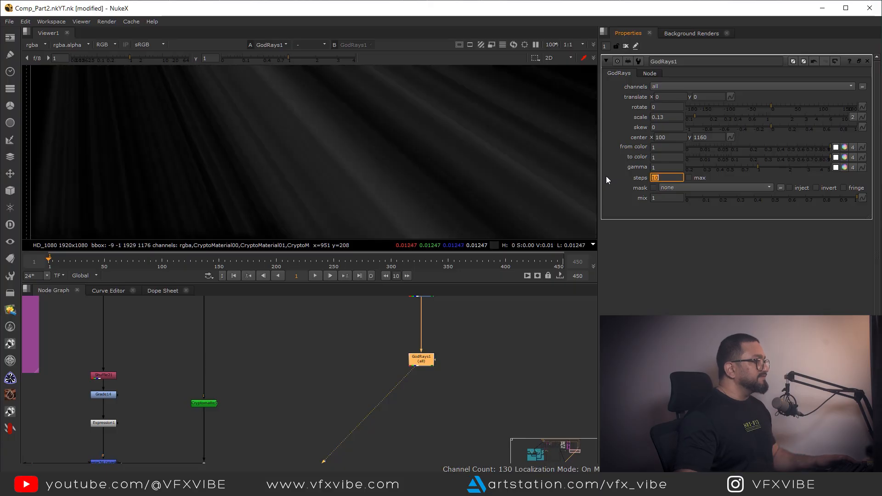
pyautogui.scroll(-6, 425, 159)
pyautogui.scroll(2, 402, 184)
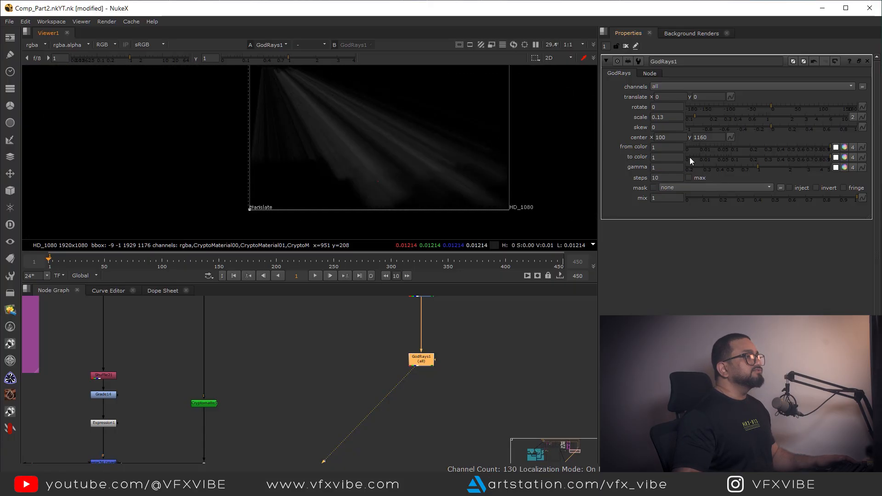
# Add a Grade node below GodRays on the rgba channels, with gain 3.15 and gamma about 1.44
pyautogui.moveTo(420, 362); pyautogui.dragTo(422, 336, button='middle')
pyautogui.press('g')
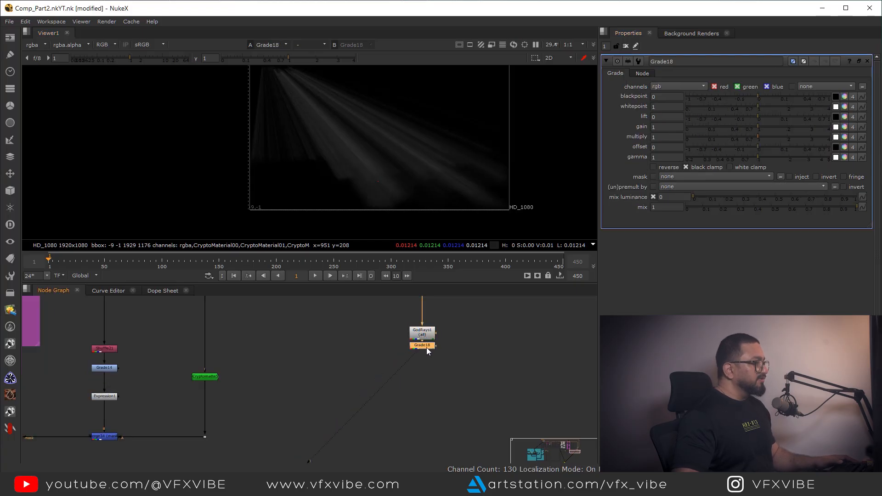
pyautogui.click(677, 87)
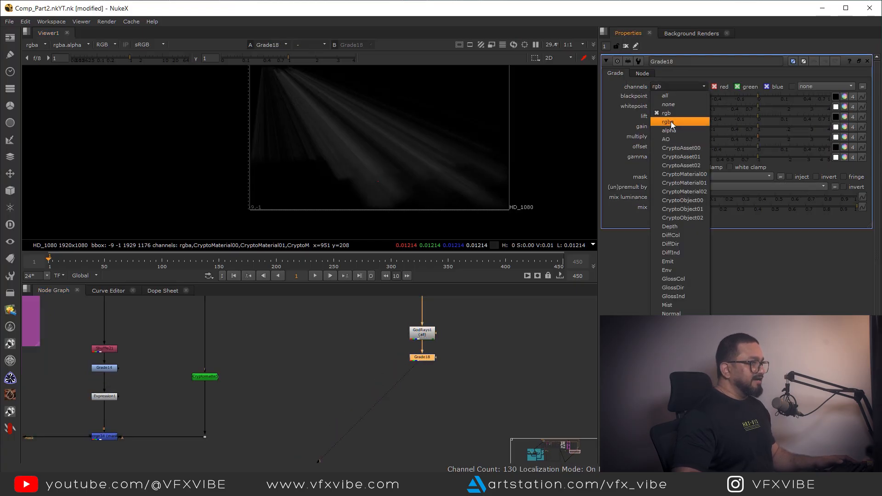
pyautogui.click(680, 120)
pyautogui.moveTo(757, 126); pyautogui.dragTo(813, 127)
pyautogui.moveTo(759, 160); pyautogui.dragTo(774, 158)
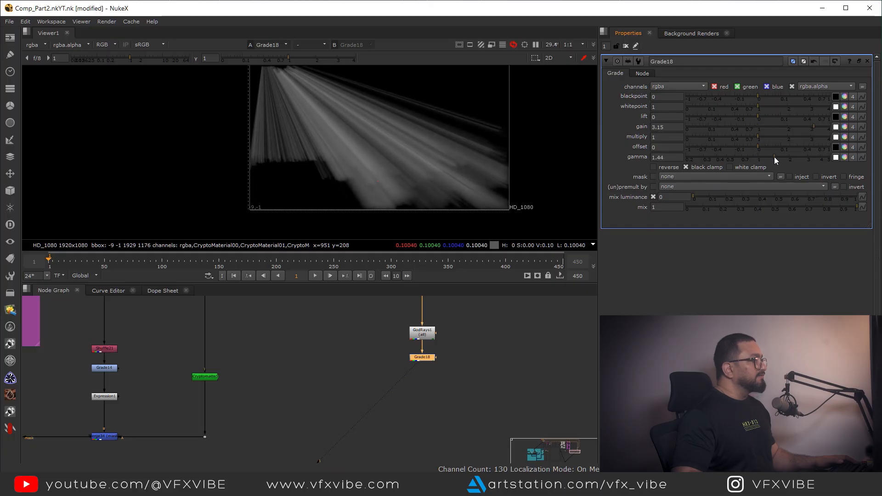
# Shift the GodRays center slightly outward to about x 78, y 1166
pyautogui.scroll(2, 323, 140)
pyautogui.moveTo(322, 141); pyautogui.dragTo(363, 215, button='middle')
pyautogui.moveTo(419, 344); pyautogui.dragTo(427, 378, button='middle')
pyautogui.doubleClick(429, 370)
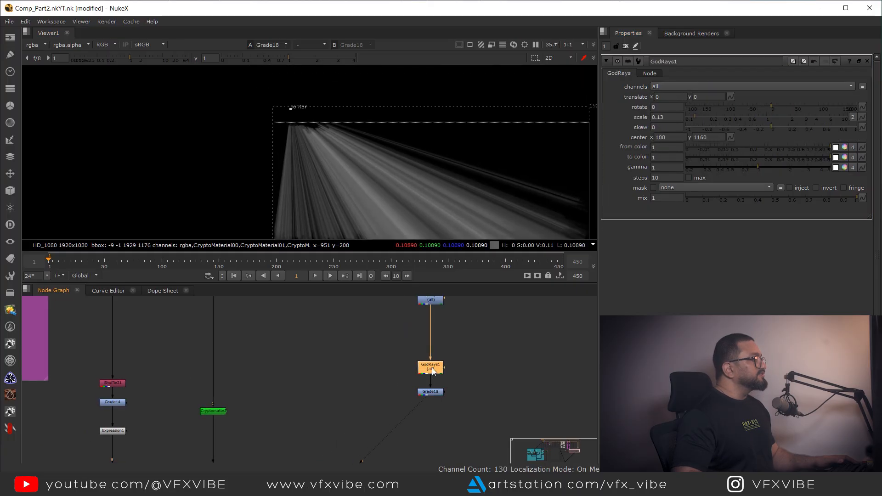
pyautogui.moveTo(291, 109); pyautogui.dragTo(288, 108)
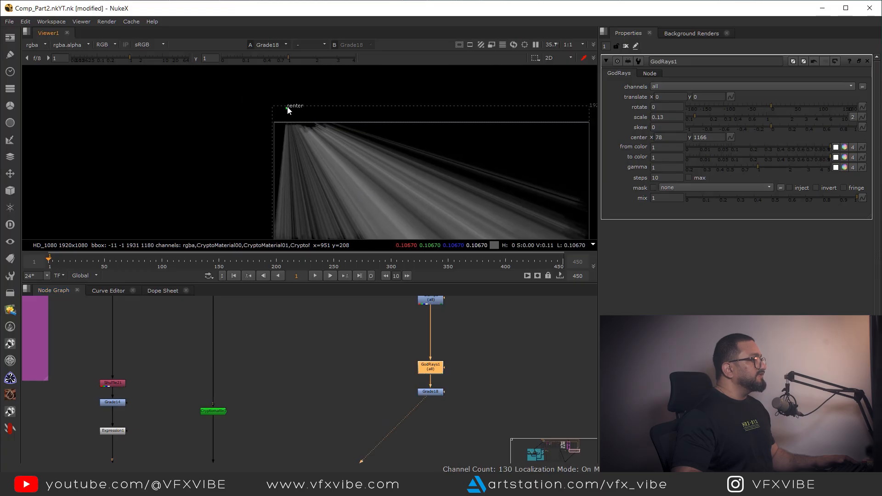
pyautogui.scroll(-3, 369, 179)
pyautogui.scroll(3, 365, 138)
# Insert a Blur node between the Clamp and GodRays nodes with a size of about 23.5
pyautogui.moveTo(451, 381); pyautogui.dragTo(436, 423, button='middle')
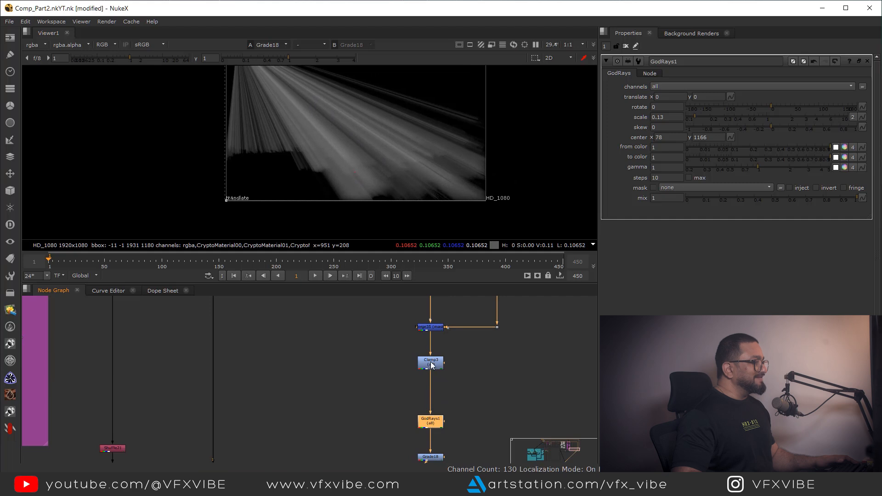
pyautogui.moveTo(432, 365); pyautogui.dragTo(432, 362)
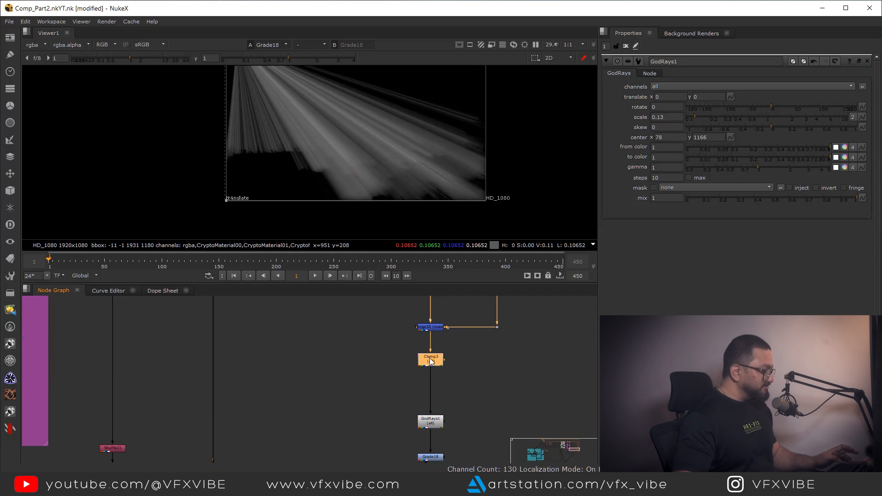
pyautogui.press('b')
pyautogui.scroll(3, 319, 147)
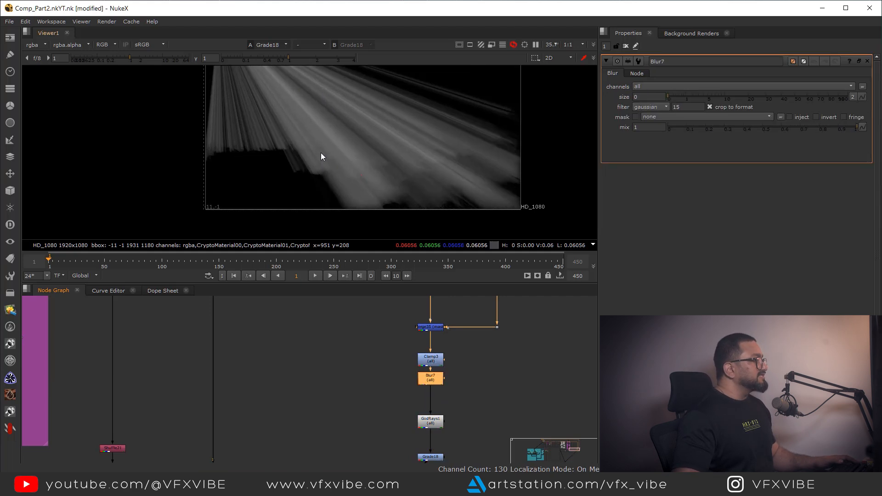
pyautogui.click(671, 99)
pyautogui.moveTo(696, 102); pyautogui.dragTo(727, 106)
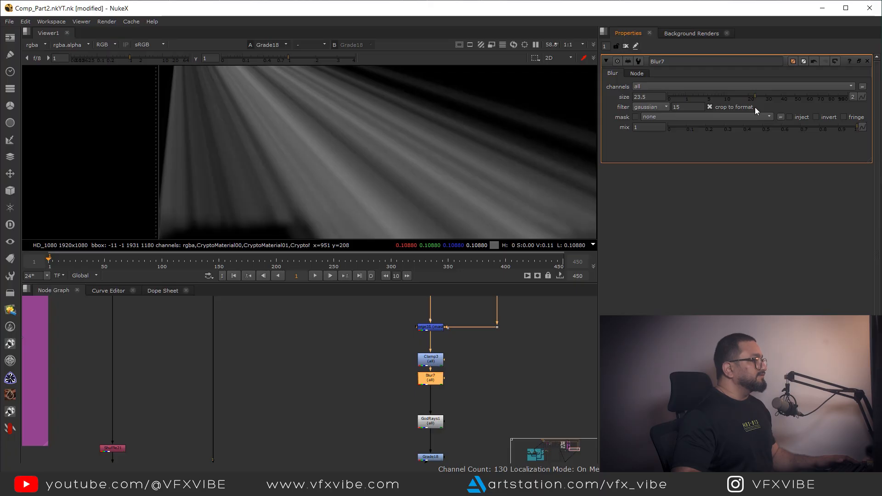
pyautogui.scroll(-5, 374, 154)
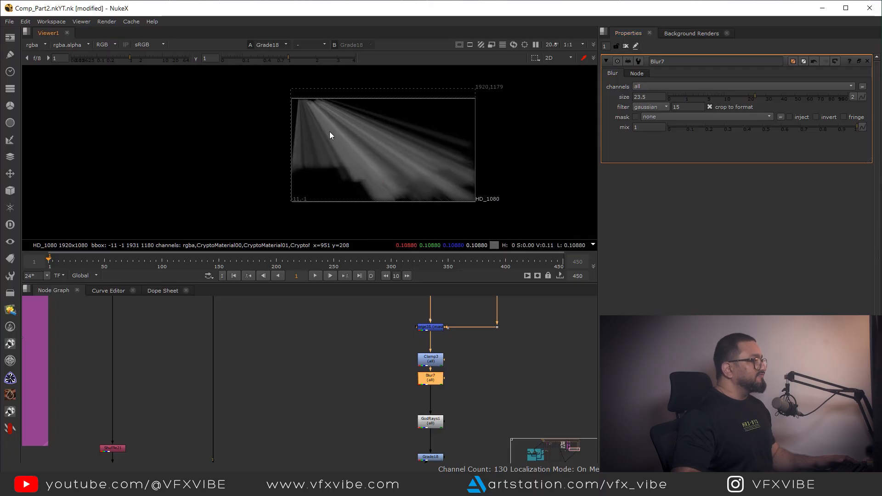
pyautogui.scroll(3, 350, 144)
pyautogui.scroll(-4, 425, 391)
# Select the nodes of the ground noise and GodRays branch and move them lower in the node graph
pyautogui.scroll(-3, 426, 390)
pyautogui.moveTo(404, 411); pyautogui.dragTo(467, 333)
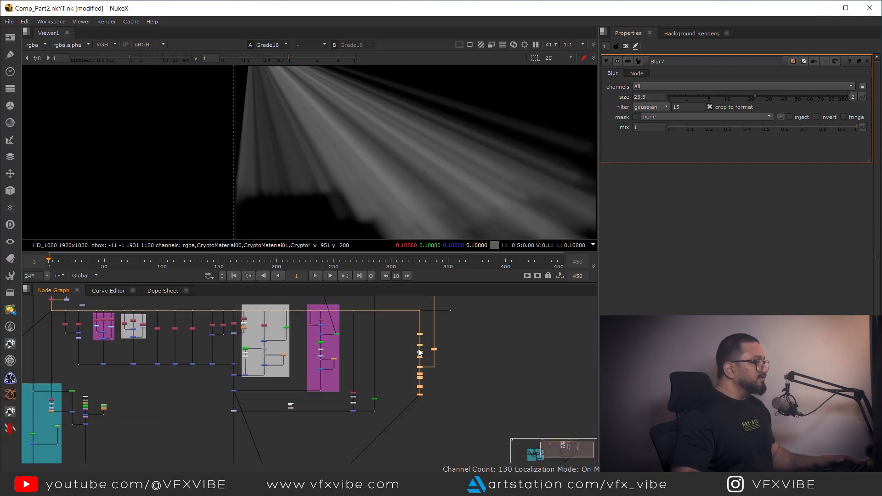
pyautogui.scroll(2, 419, 353)
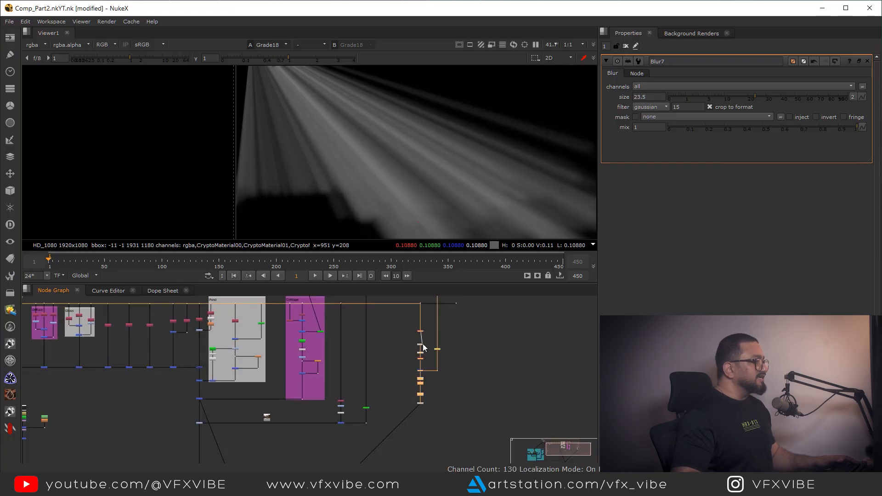
pyautogui.moveTo(423, 349); pyautogui.dragTo(423, 373)
pyautogui.moveTo(420, 417); pyautogui.dragTo(420, 425)
# Add an over Merge to the main comp stream, connect its A input to the GodRays Grade, and view the result
pyautogui.moveTo(347, 461); pyautogui.dragTo(416, 375, button='middle')
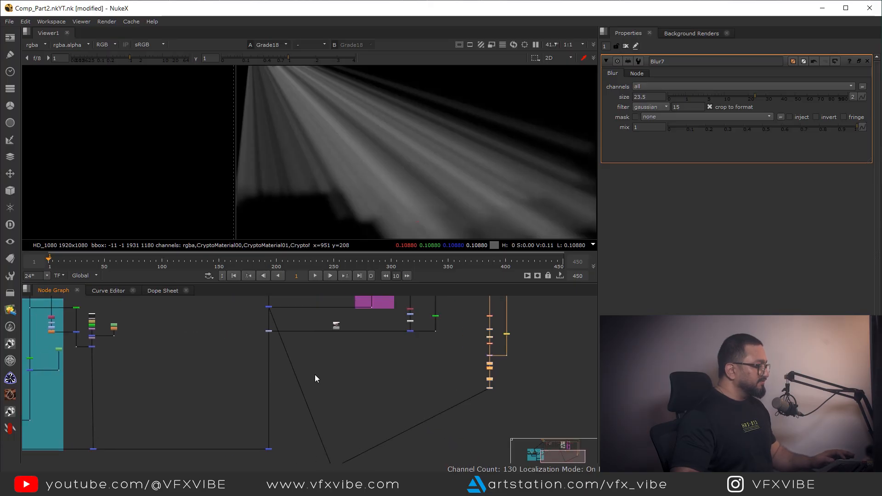
pyautogui.click(281, 373)
pyautogui.press('m')
pyautogui.scroll(3, 282, 374)
pyautogui.moveTo(280, 371); pyautogui.dragTo(499, 410)
pyautogui.scroll(3, 259, 379)
pyautogui.scroll(-5, 415, 402)
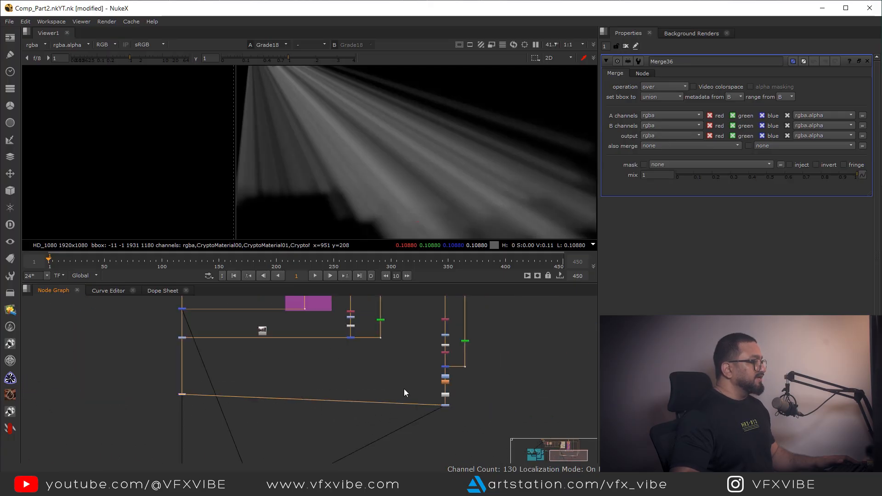
pyautogui.scroll(-3, 404, 393)
pyautogui.press('1')
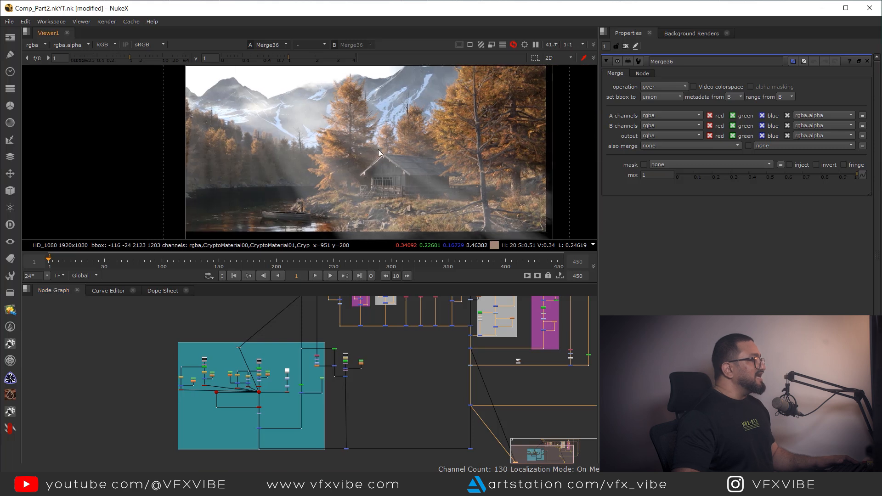
# Examine the light rays over the cabin, trees and water in the merged composite
pyautogui.scroll(1, 262, 89)
pyautogui.moveTo(350, 180); pyautogui.dragTo(317, 141, button='middle')
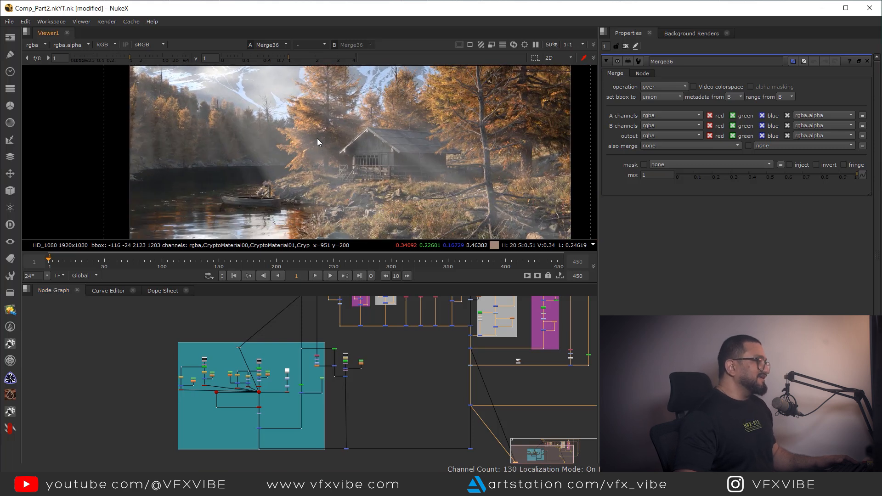
pyautogui.scroll(-2, 329, 140)
pyautogui.scroll(2, 361, 144)
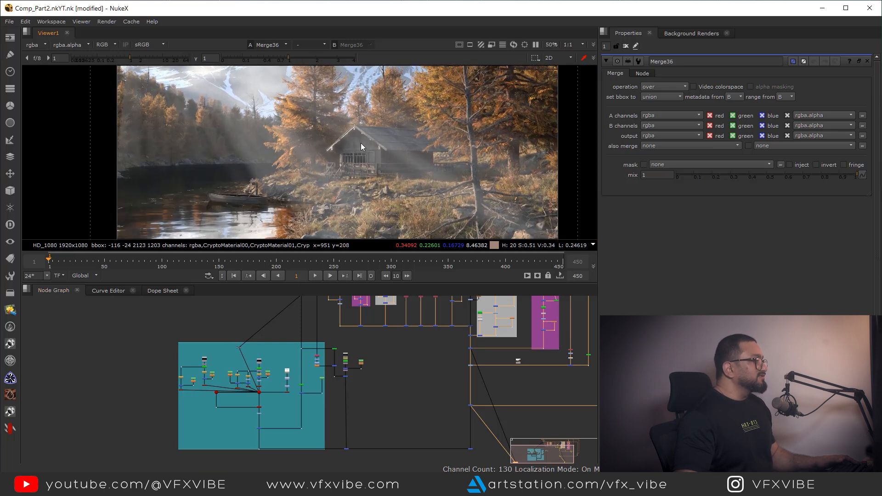
pyautogui.moveTo(318, 87); pyautogui.dragTo(331, 160, button='middle')
pyautogui.scroll(2, 332, 156)
pyautogui.moveTo(280, 194); pyautogui.dragTo(270, 214)
pyautogui.moveTo(363, 216); pyautogui.dragTo(298, 145, button='middle')
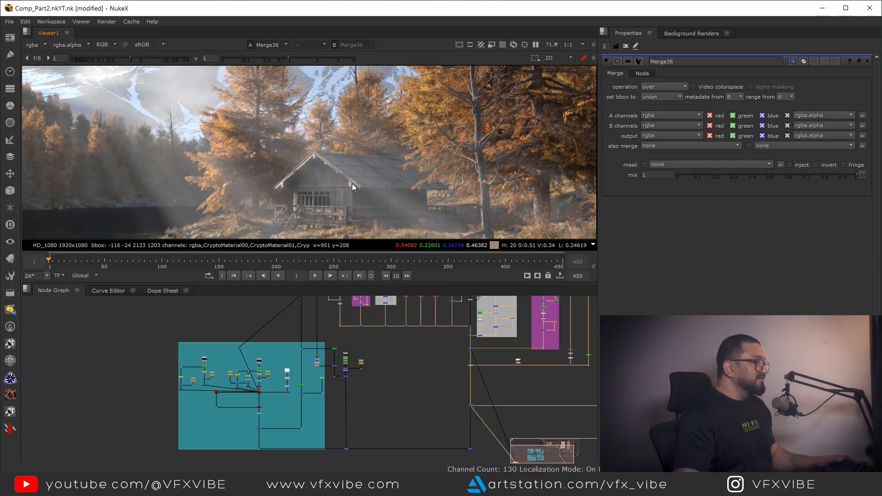
pyautogui.scroll(-3, 519, 153)
pyautogui.moveTo(508, 155); pyautogui.dragTo(440, 163, button='middle')
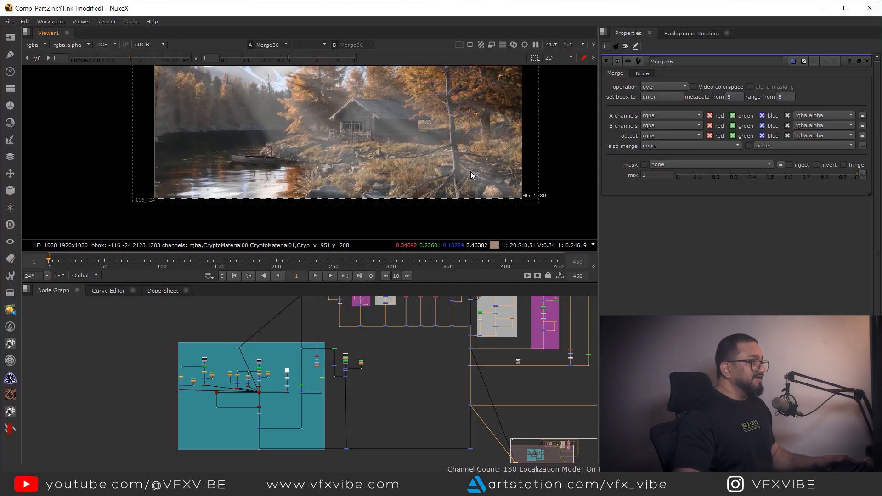
# View the ground branch's noise Grade and Expression, and inspect the masked noise at the mask Merge
pyautogui.scroll(8, 484, 352)
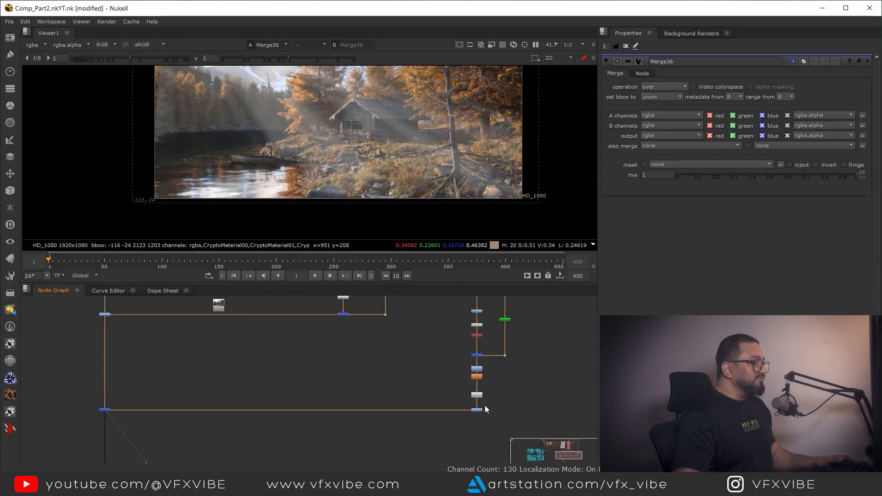
pyautogui.scroll(3, 483, 351)
pyautogui.press('1')
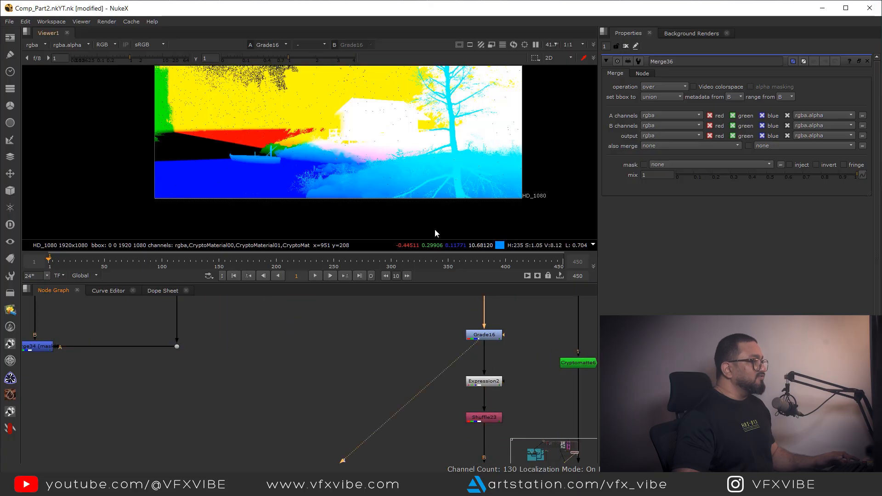
pyautogui.moveTo(489, 460); pyautogui.dragTo(476, 391, button='middle')
pyautogui.click(473, 415)
pyautogui.press('1')
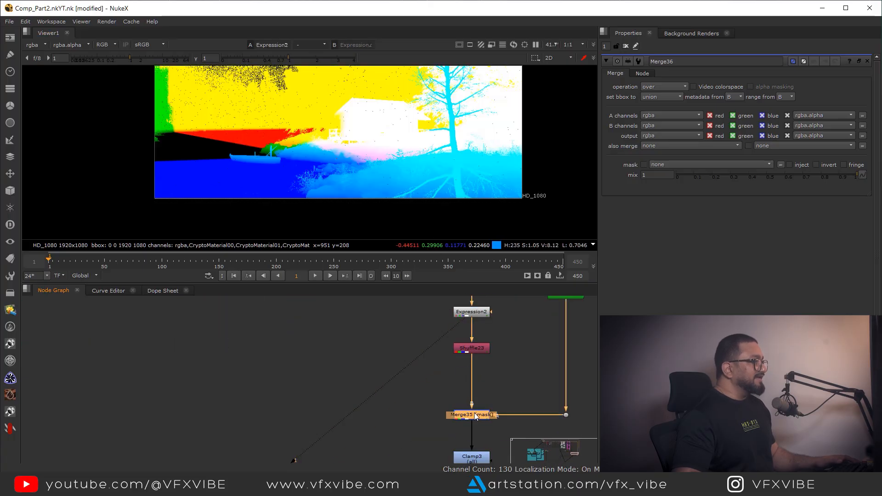
pyautogui.scroll(2, 370, 169)
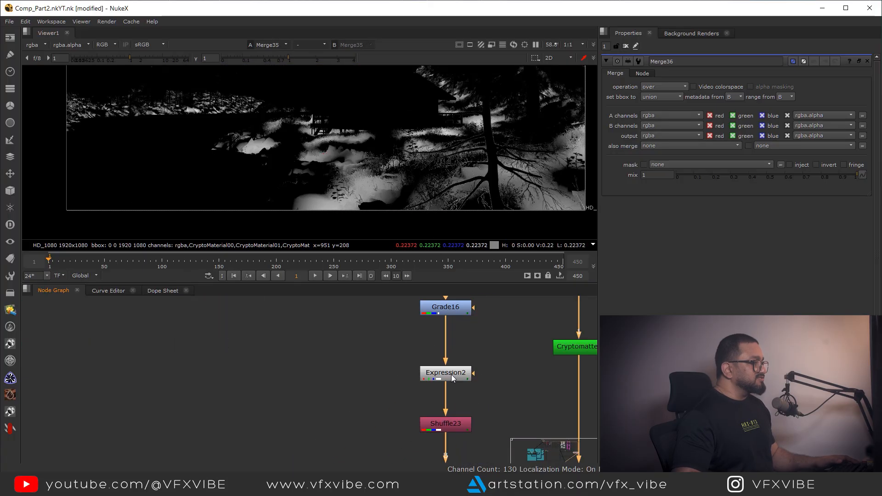
# Set the ground noise Grade's gain to 0.9 for red and 0.96 for blue
pyautogui.doubleClick(452, 377)
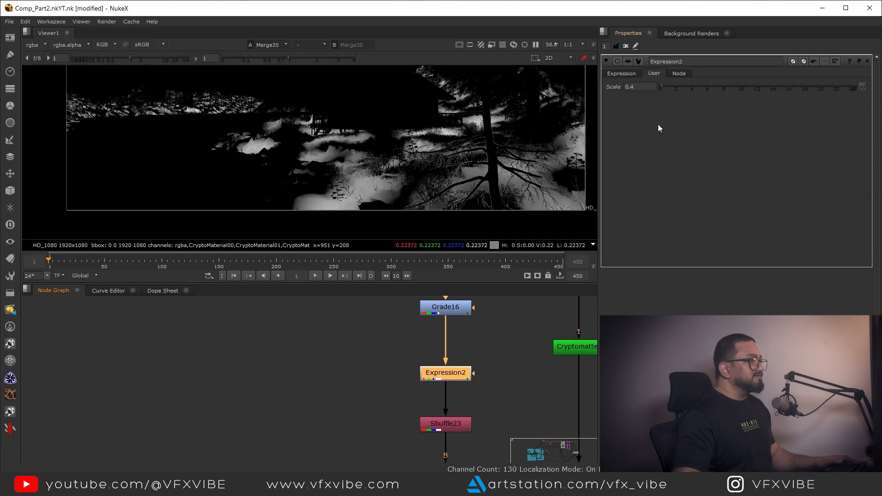
pyautogui.scroll(-3, 499, 461)
pyautogui.doubleClick(468, 370)
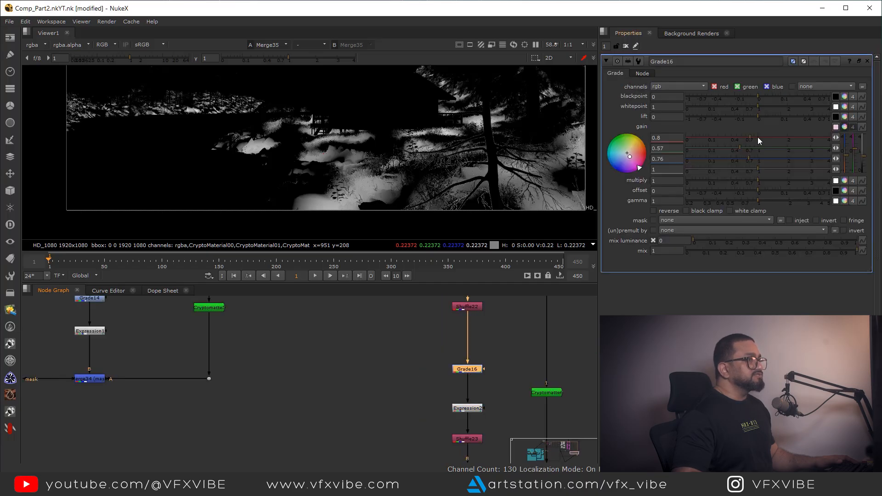
pyautogui.moveTo(751, 137); pyautogui.dragTo(756, 159)
pyautogui.moveTo(488, 400); pyautogui.dragTo(477, 369, button='middle')
# Raise the Scale of the ground noise Expression in fine increments, slightly above 0.4
pyautogui.doubleClick(454, 378)
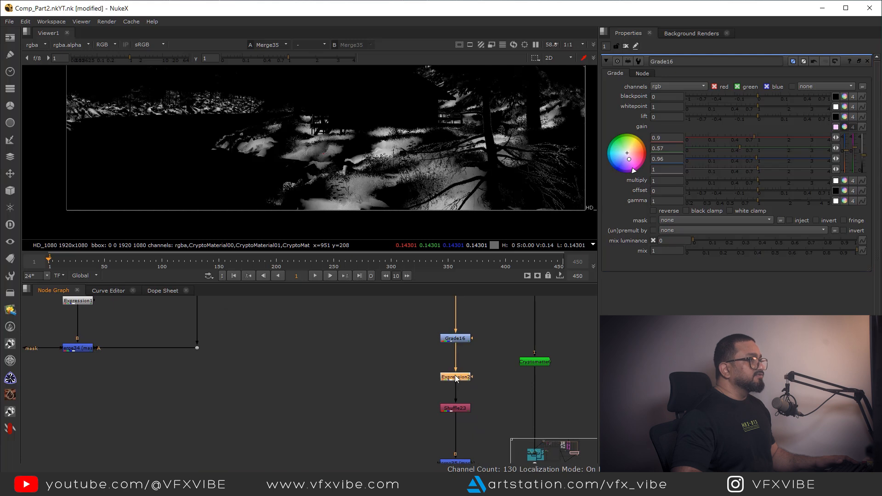
pyautogui.press('Up')
pyautogui.press('Up')
pyautogui.press('Down')
pyautogui.press('Down')
pyautogui.press('Up')
pyautogui.press('Up')
pyautogui.press('Up')
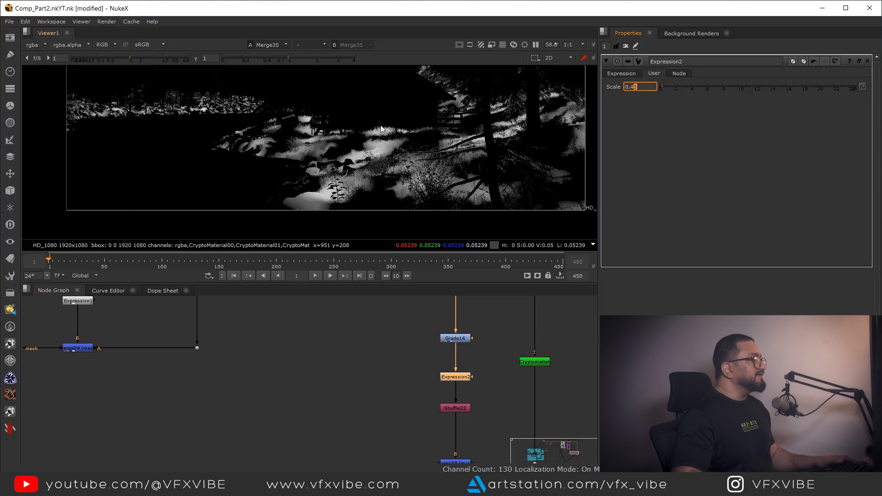
# View the ground noise branch at its Blur and at the Grade after GodRays
pyautogui.scroll(-5, 398, 168)
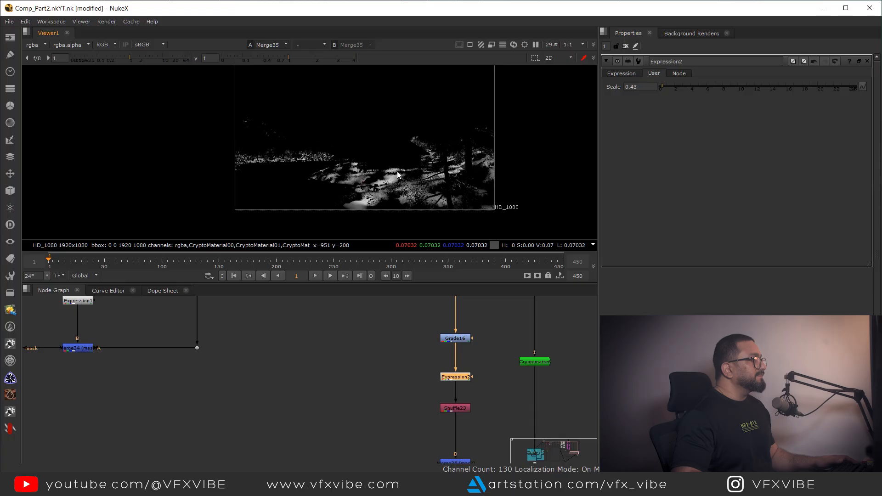
pyautogui.scroll(-3, 457, 393)
pyautogui.moveTo(462, 438); pyautogui.dragTo(459, 396, button='middle')
pyautogui.scroll(3, 459, 394)
pyautogui.click(453, 382)
pyautogui.click(452, 432)
pyautogui.press('1')
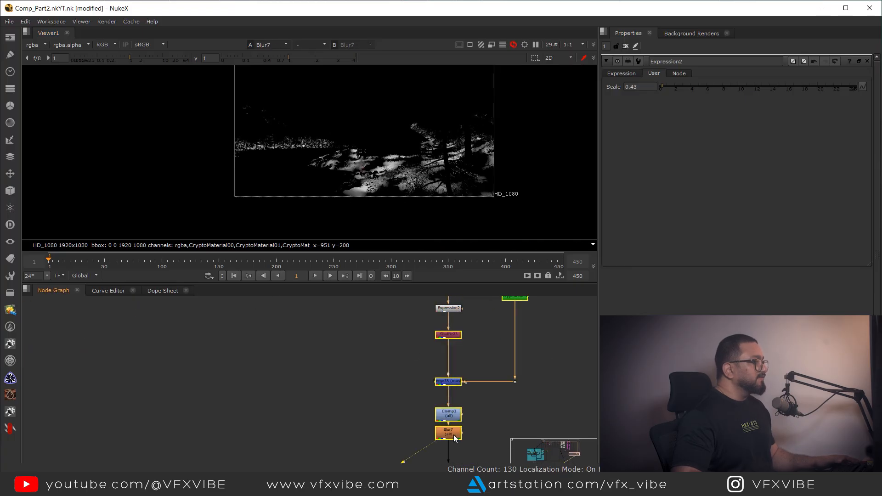
pyautogui.moveTo(454, 434); pyautogui.dragTo(453, 364, button='middle')
pyautogui.scroll(1, 461, 397)
pyautogui.click(450, 454)
pyautogui.press('1')
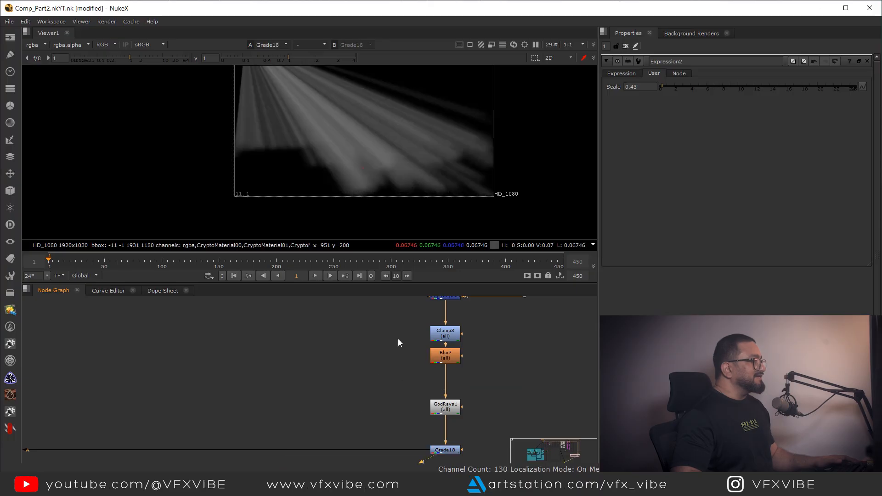
# Add a Cryptomatte node branching from the upstream pipe's dot, place it beside the ray branch and view its color preview
pyautogui.scroll(-6, 375, 378)
pyautogui.moveTo(336, 403); pyautogui.dragTo(468, 390, button='middle')
pyautogui.moveTo(480, 340); pyautogui.dragTo(465, 452, button='middle')
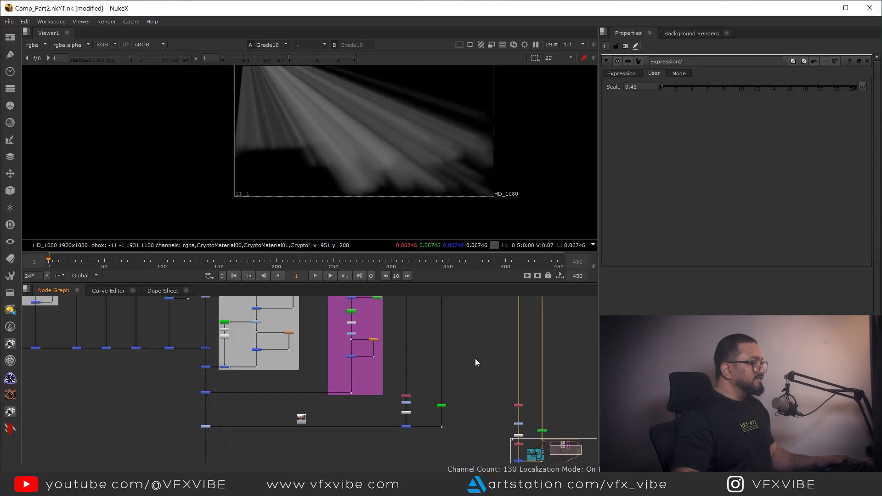
pyautogui.moveTo(475, 363); pyautogui.dragTo(475, 412, button='middle')
pyautogui.scroll(5, 466, 335)
pyautogui.keyDown('ctrl'); pyautogui.click(498, 338); pyautogui.keyUp('ctrl')
pyautogui.moveTo(499, 339); pyautogui.dragTo(492, 338)
pyautogui.press('Tab')
pyautogui.press('Return')
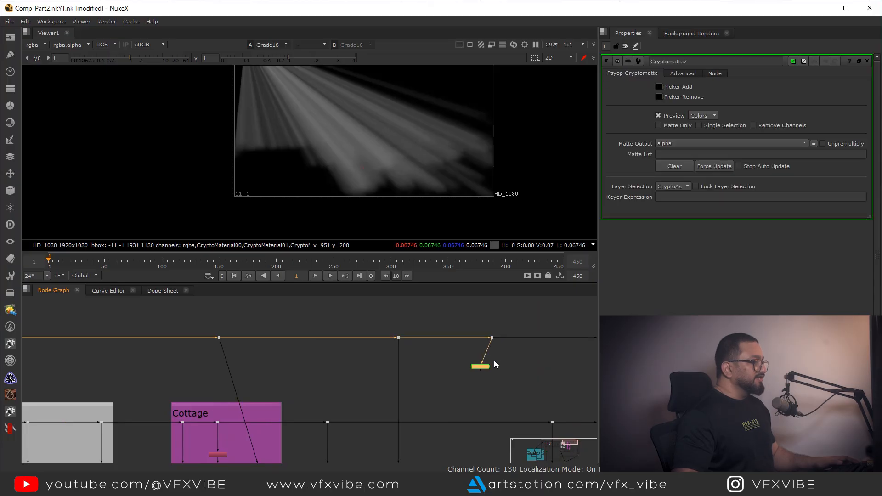
pyautogui.moveTo(485, 410); pyautogui.dragTo(486, 447)
pyautogui.moveTo(473, 350); pyautogui.dragTo(428, 241, button='middle')
pyautogui.press('1')
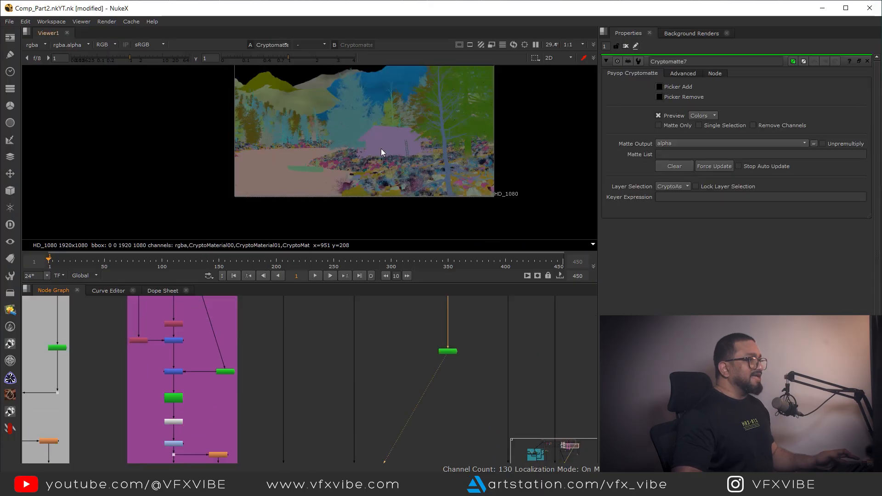
# Pick the cabin, the conifers and the needleless conifers into the new Cryptomatte's matte
pyautogui.click(659, 86)
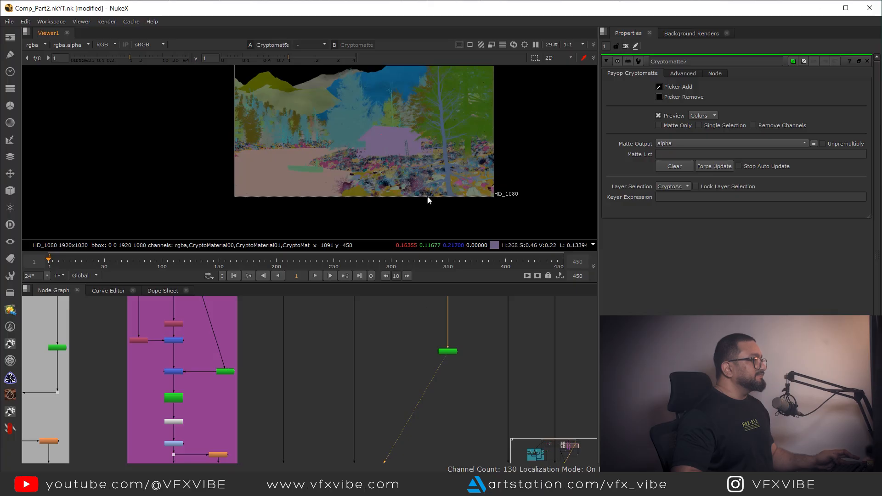
pyautogui.scroll(2, 405, 129)
pyautogui.keyDown('ctrl'); pyautogui.click(403, 130); pyautogui.keyUp('ctrl')
pyautogui.moveTo(344, 78); pyautogui.dragTo(364, 142, button='middle')
pyautogui.scroll(6, 364, 138)
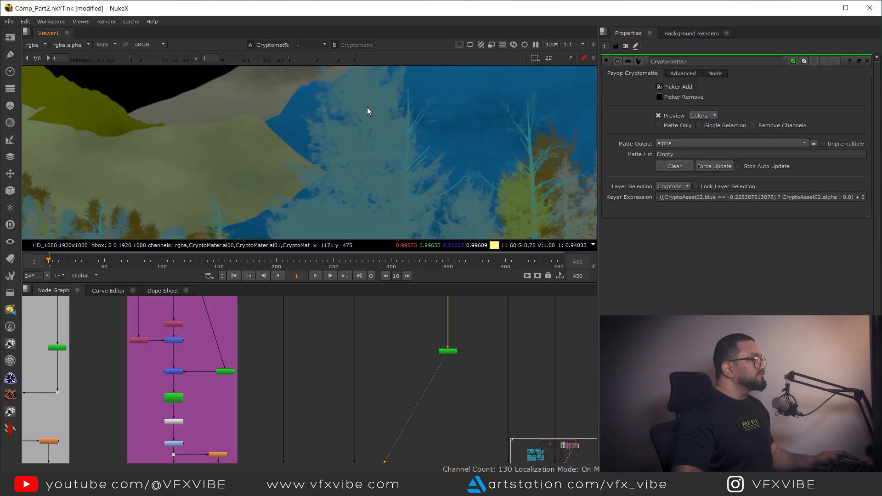
pyautogui.keyDown('ctrl'); pyautogui.click(370, 103); pyautogui.keyUp('ctrl')
pyautogui.scroll(-6, 372, 137)
pyautogui.scroll(7, 441, 156)
pyautogui.keyDown('ctrl'); pyautogui.click(437, 147); pyautogui.keyUp('ctrl')
pyautogui.scroll(-5, 439, 166)
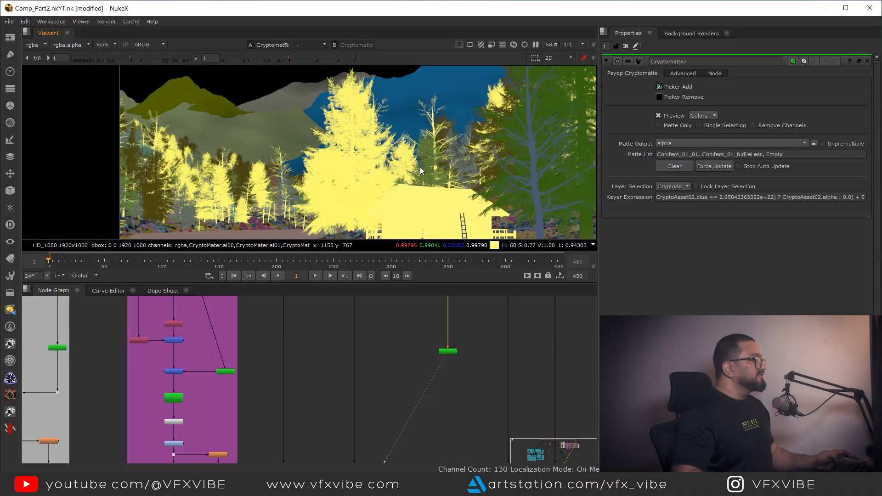
# Insert a Grade after the GodRays Grade, mask it with the new Cryptomatte and view it
pyautogui.scroll(-4, 463, 401)
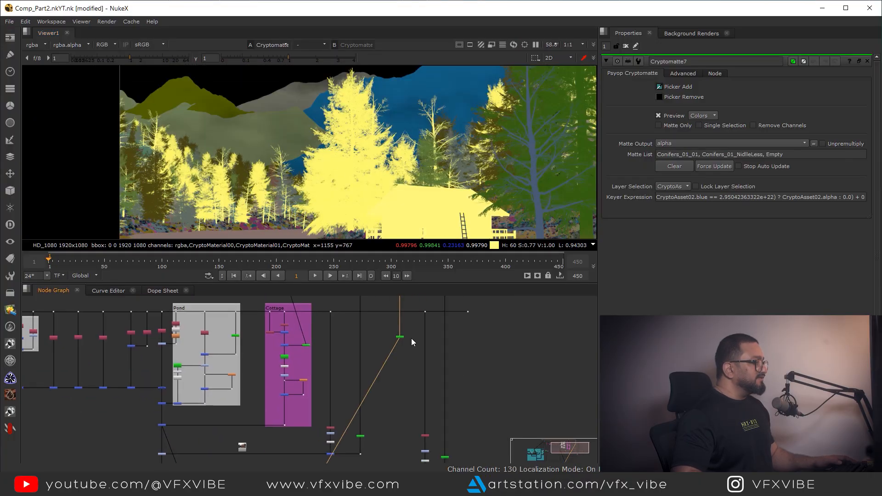
pyautogui.moveTo(399, 346); pyautogui.dragTo(397, 442)
pyautogui.moveTo(404, 460); pyautogui.dragTo(410, 353, button='middle')
pyautogui.scroll(6, 415, 400)
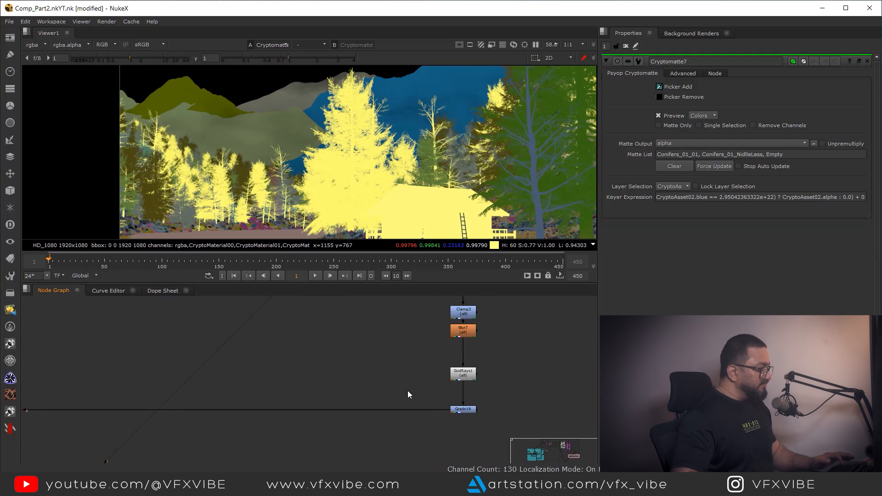
pyautogui.press('g')
pyautogui.scroll(2, 413, 391)
pyautogui.moveTo(400, 409); pyautogui.dragTo(365, 340)
pyautogui.scroll(-5, 444, 365)
pyautogui.moveTo(430, 370); pyautogui.dragTo(413, 382)
pyautogui.press('1')
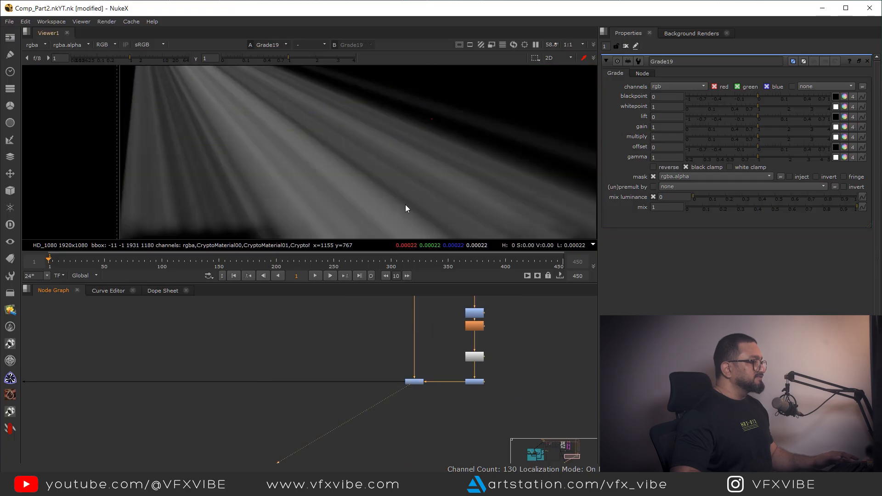
# Set the masked Grade's channels to rgba and its gain to 0.05
pyautogui.click(671, 87)
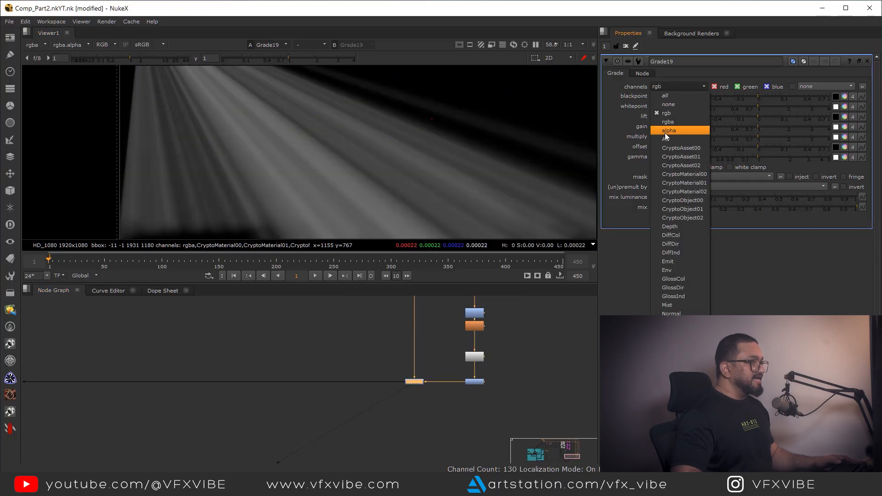
pyautogui.click(672, 121)
pyautogui.moveTo(757, 126); pyautogui.dragTo(704, 139)
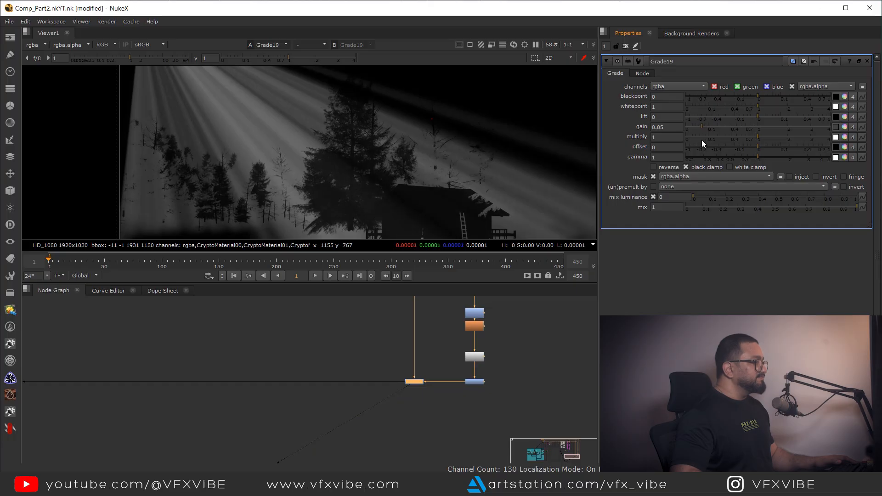
# Compare the main composite before and after the light-ray Merge
pyautogui.scroll(-4, 344, 396)
pyautogui.moveTo(195, 388); pyautogui.dragTo(473, 386, button='middle')
pyautogui.click(473, 386)
pyautogui.press('1')
pyautogui.moveTo(425, 356); pyautogui.dragTo(417, 397, button='middle')
pyautogui.click(368, 384)
pyautogui.click(403, 360)
pyautogui.press('1')
pyautogui.moveTo(398, 366); pyautogui.dragTo(397, 332, button='middle')
pyautogui.click(401, 400)
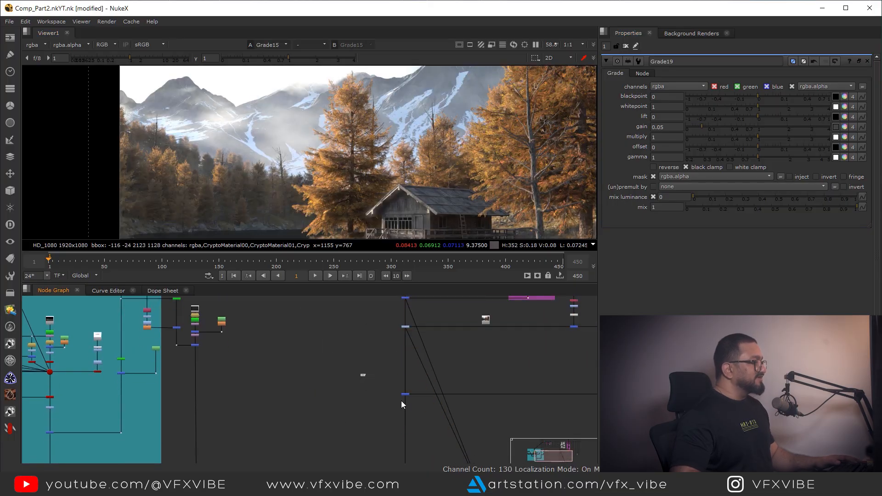
pyautogui.moveTo(401, 400); pyautogui.dragTo(412, 416)
pyautogui.press('2')
pyautogui.moveTo(392, 212); pyautogui.dragTo(399, 195, button='middle')
pyautogui.press('1')
pyautogui.press('2')
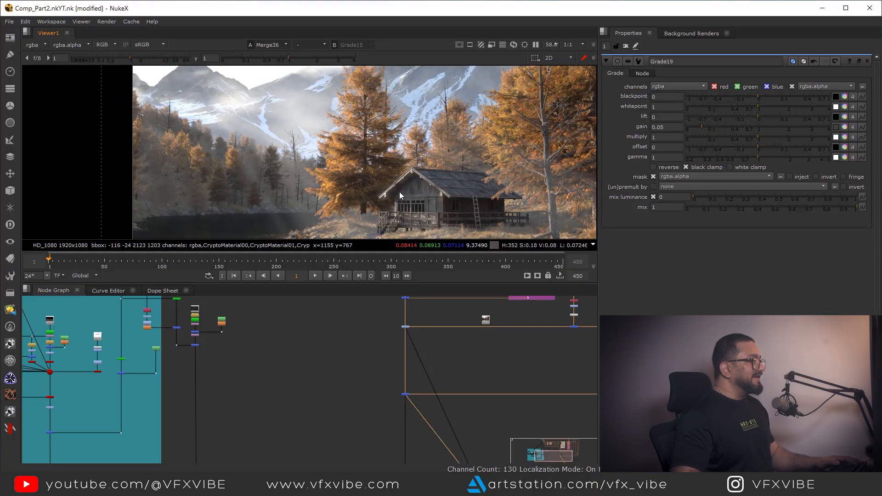
# Insert another Grade between the masked Grade and the light-ray Merge, and view its output
pyautogui.scroll(-2, 433, 380)
pyautogui.moveTo(526, 348); pyautogui.dragTo(408, 364, button='middle')
pyautogui.scroll(1, 485, 396)
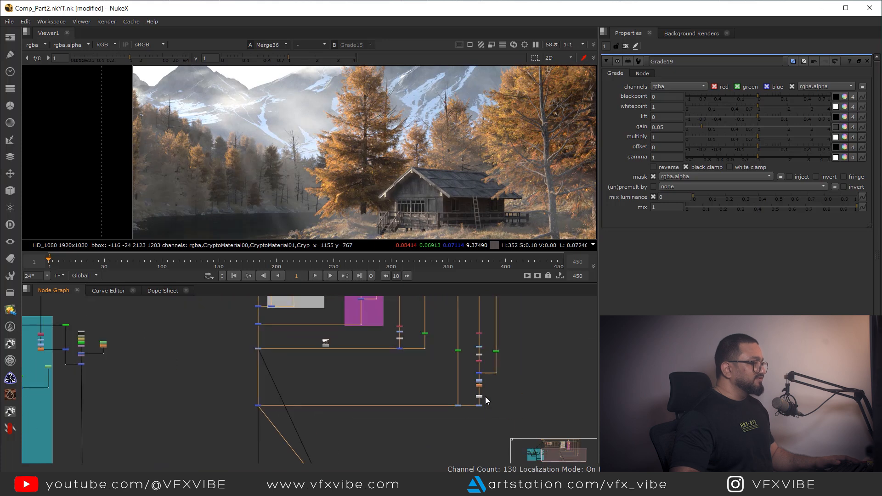
pyautogui.scroll(3, 485, 396)
pyautogui.press('g')
pyautogui.moveTo(398, 362); pyautogui.dragTo(401, 395)
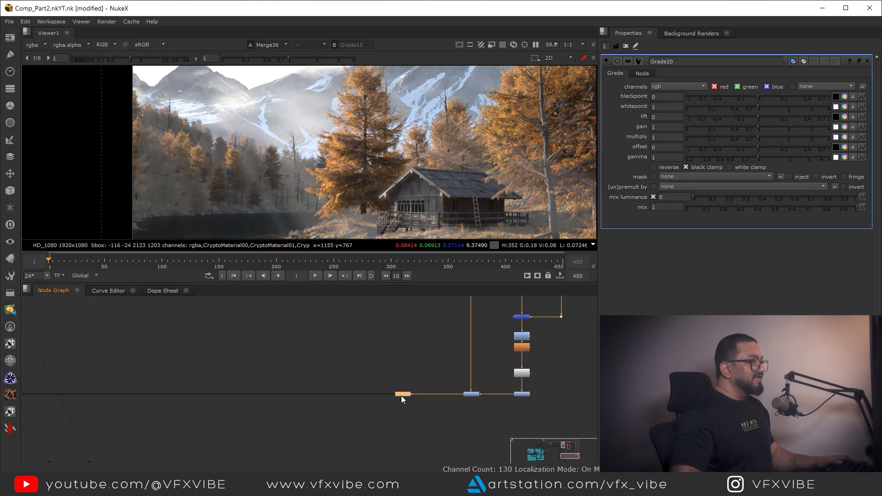
pyautogui.press('1')
pyautogui.moveTo(442, 172); pyautogui.dragTo(460, 160, button='middle')
# Tint the new Grade's gain warm, with red 1, green about 0.886 and blue about 0.711
pyautogui.click(844, 127)
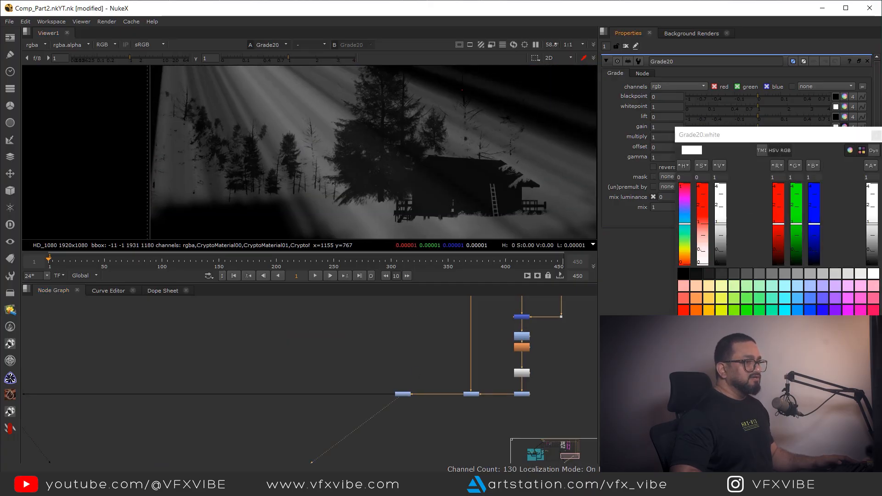
pyautogui.click(684, 257)
pyautogui.click(702, 246)
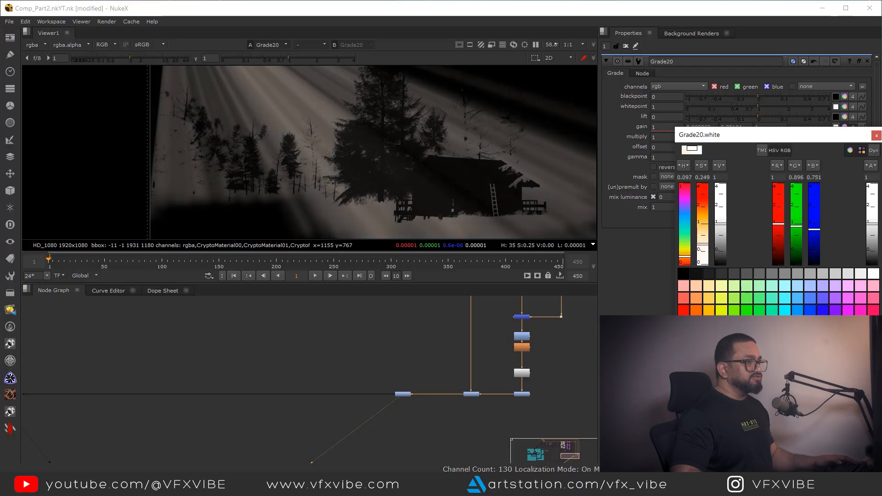
pyautogui.moveTo(811, 134); pyautogui.dragTo(647, 134)
pyautogui.click(713, 136)
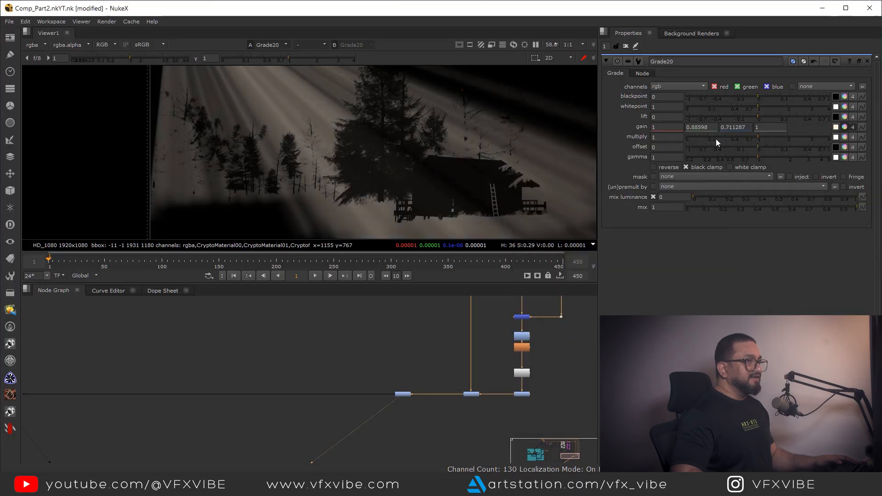
# Warm the same Grade's gamma to red 1, green about 0.922 and blue about 0.856
pyautogui.click(844, 157)
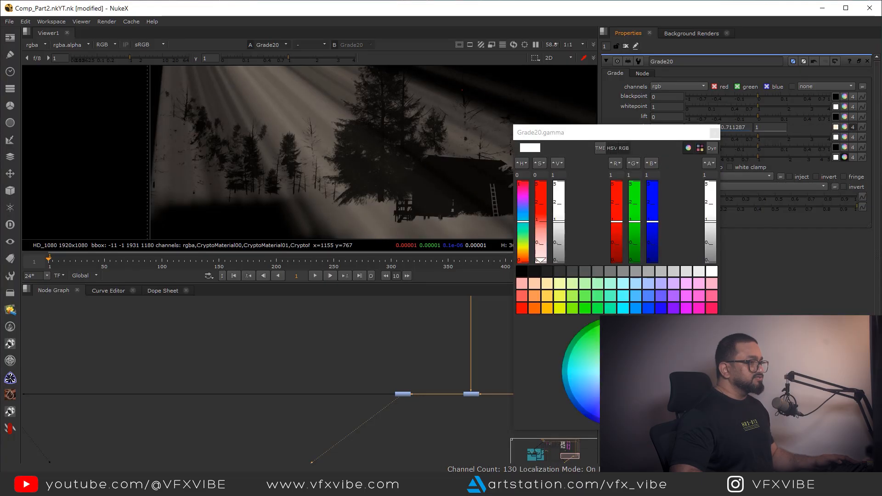
pyautogui.moveTo(614, 371); pyautogui.dragTo(619, 369)
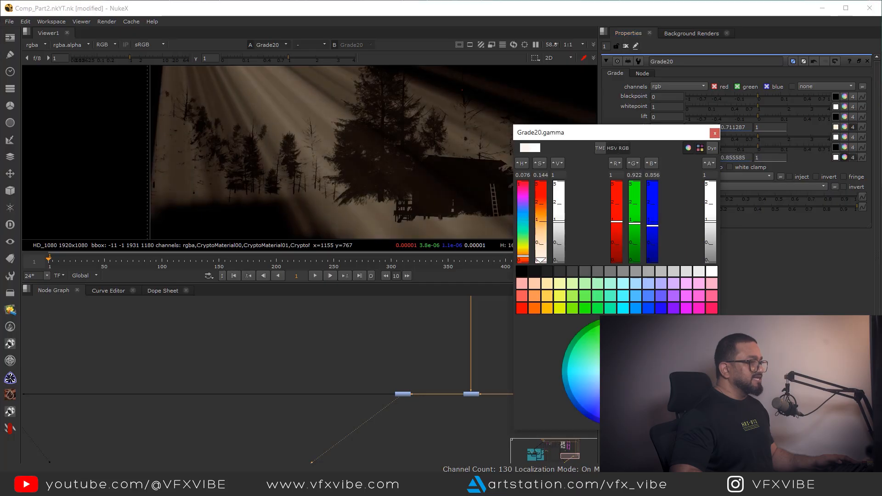
pyautogui.click(714, 132)
# View the light-ray Merge over the composite and set its mix to 0.58
pyautogui.scroll(-3, 427, 161)
pyautogui.scroll(-5, 416, 351)
pyautogui.moveTo(300, 370); pyautogui.dragTo(366, 363, button='middle')
pyautogui.moveTo(368, 342); pyautogui.dragTo(290, 383)
pyautogui.press('1')
pyautogui.scroll(2, 380, 181)
pyautogui.moveTo(346, 336); pyautogui.dragTo(345, 366, button='middle')
pyautogui.scroll(5, 336, 387)
pyautogui.doubleClick(332, 402)
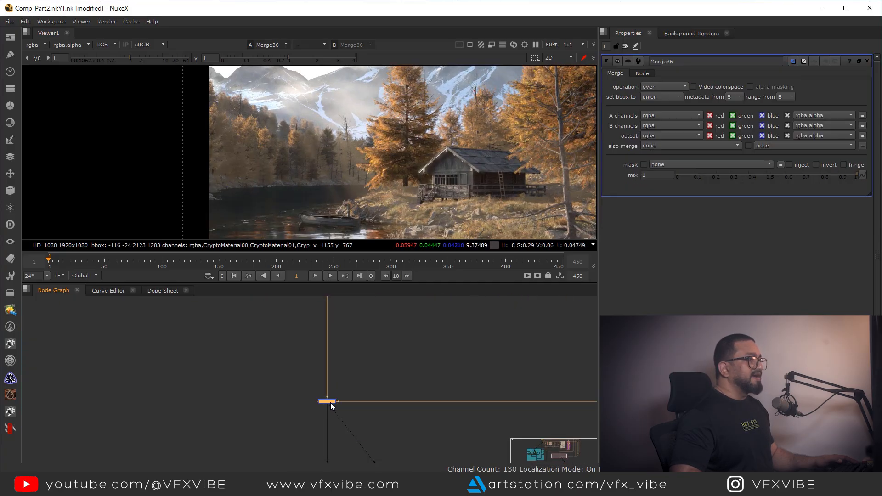
pyautogui.moveTo(844, 177); pyautogui.dragTo(782, 179)
# Toggle the light-ray Merge off and on to compare the composite with and without the rays
pyautogui.moveTo(384, 354); pyautogui.dragTo(301, 385)
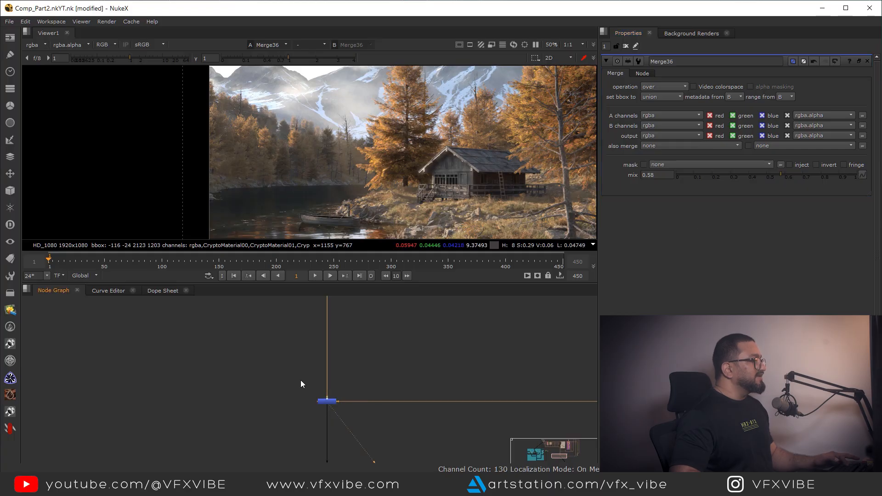
pyautogui.press('s')
pyautogui.moveTo(372, 381); pyautogui.dragTo(263, 438)
pyautogui.press('d')
pyautogui.press('d')
pyautogui.press('d')
pyautogui.press('d')
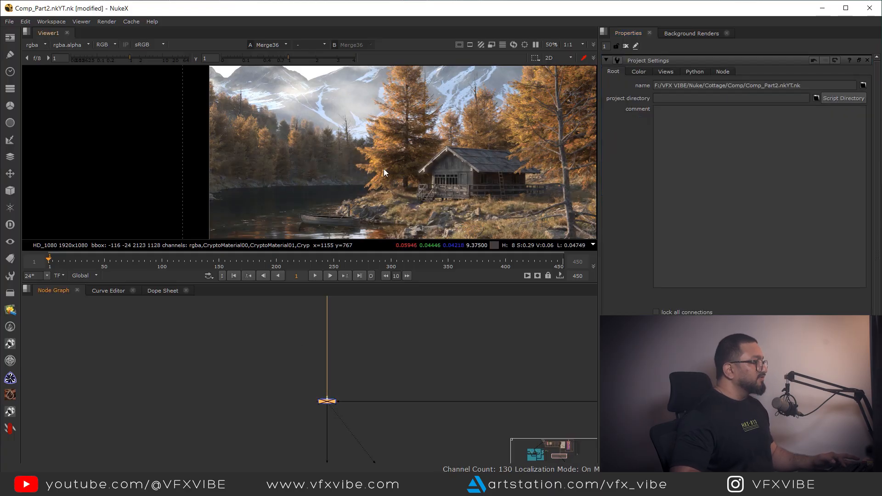
pyautogui.moveTo(421, 177); pyautogui.dragTo(453, 109, button='middle')
# View the masked ground noise at the ground branch's mask Merge
pyautogui.scroll(-4, 391, 389)
pyautogui.moveTo(412, 347); pyautogui.dragTo(406, 387, button='middle')
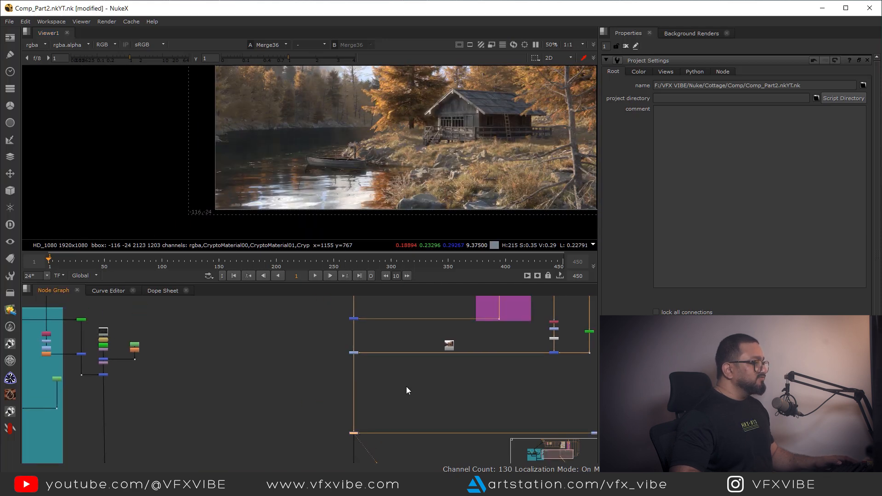
pyautogui.moveTo(574, 372); pyautogui.dragTo(404, 367, button='middle')
pyautogui.scroll(2, 423, 364)
pyautogui.moveTo(464, 351); pyautogui.dragTo(443, 302, button='middle')
pyautogui.scroll(2, 499, 348)
pyautogui.click(498, 342)
pyautogui.press('1')
pyautogui.press('a')
# Insert a Grade in the main pipe above the light-ray Merge and mask it with the ground noise Merge
pyautogui.moveTo(304, 386); pyautogui.dragTo(402, 410, button='middle')
pyautogui.scroll(-3, 368, 391)
pyautogui.moveTo(367, 391); pyautogui.dragTo(451, 383, button='middle')
pyautogui.scroll(3, 288, 366)
pyautogui.press('g')
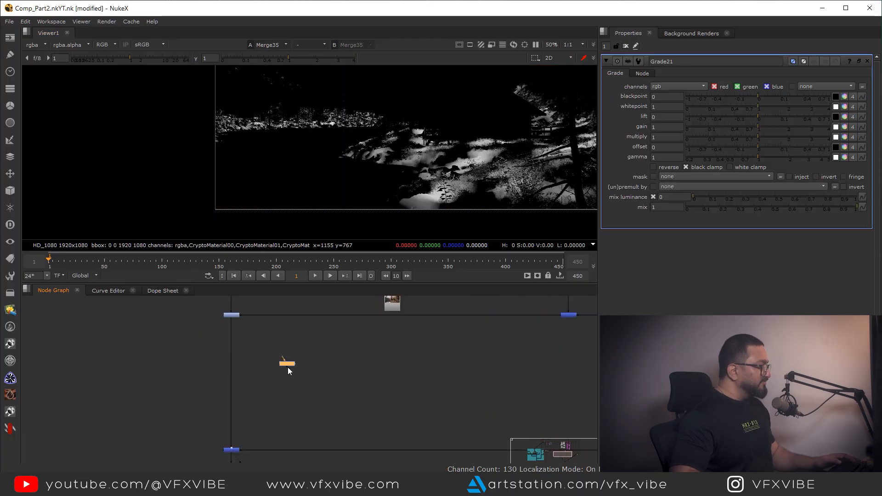
pyautogui.moveTo(287, 365); pyautogui.dragTo(231, 368)
pyautogui.moveTo(242, 369); pyautogui.dragTo(529, 373)
pyautogui.moveTo(401, 389); pyautogui.dragTo(548, 402, button='middle')
pyautogui.moveTo(165, 396); pyautogui.dragTo(361, 395, button='middle')
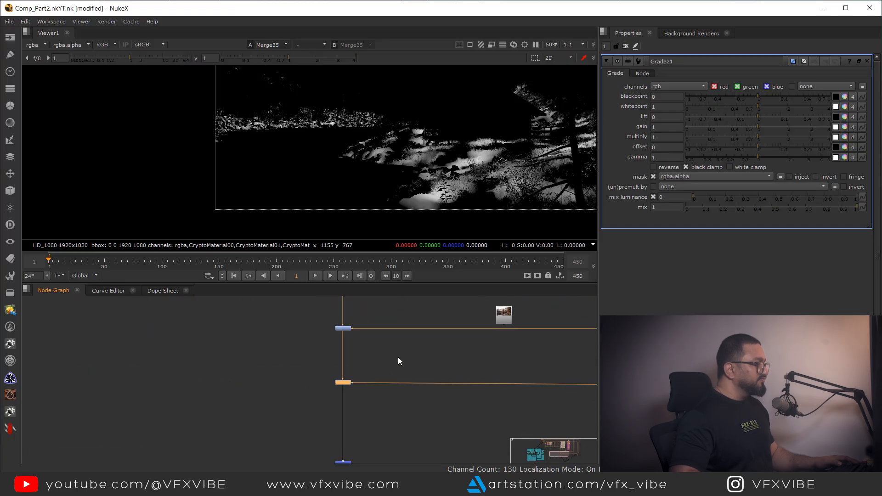
# View the ground-masked Grade and set its gain to 2.26
pyautogui.press('1')
pyautogui.click(347, 337)
pyautogui.moveTo(451, 142); pyautogui.dragTo(381, 158, button='middle')
pyautogui.click(337, 345)
pyautogui.moveTo(758, 125)
pyautogui.mouseDown()
pyautogui.moveTo(787, 130)
pyautogui.moveTo(756, 133)
pyautogui.mouseUp()
pyautogui.moveTo(770, 134); pyautogui.dragTo(794, 146)
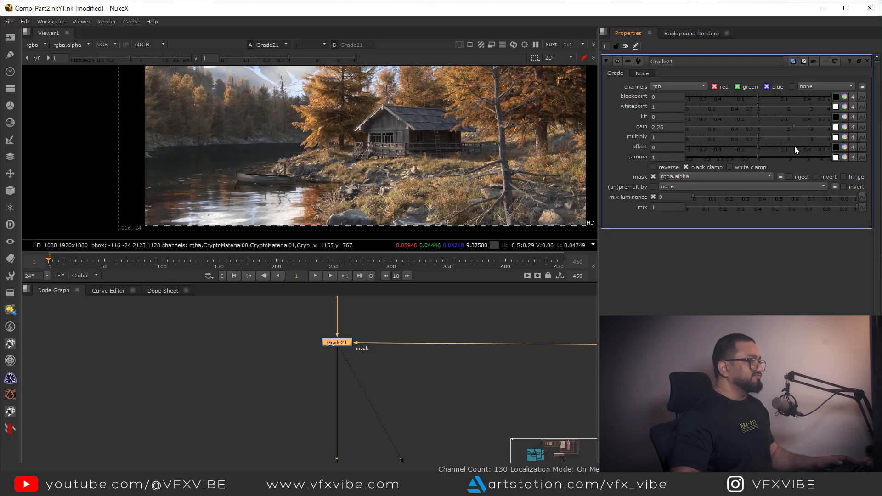
# View the final Merge at the end of the node graph
pyautogui.scroll(-5, 354, 367)
pyautogui.moveTo(324, 319); pyautogui.dragTo(372, 382)
pyautogui.moveTo(354, 407); pyautogui.dragTo(370, 377, button='middle')
pyautogui.moveTo(342, 394); pyautogui.dragTo(387, 438)
pyautogui.press('1')
pyautogui.moveTo(338, 299); pyautogui.dragTo(350, 359, button='middle')
pyautogui.moveTo(350, 353); pyautogui.dragTo(398, 414)
# Examine the rays, misty trees, cabin and brightened ground in the enlarged final composite, then restore the layout with everything framed
pyautogui.press('space')
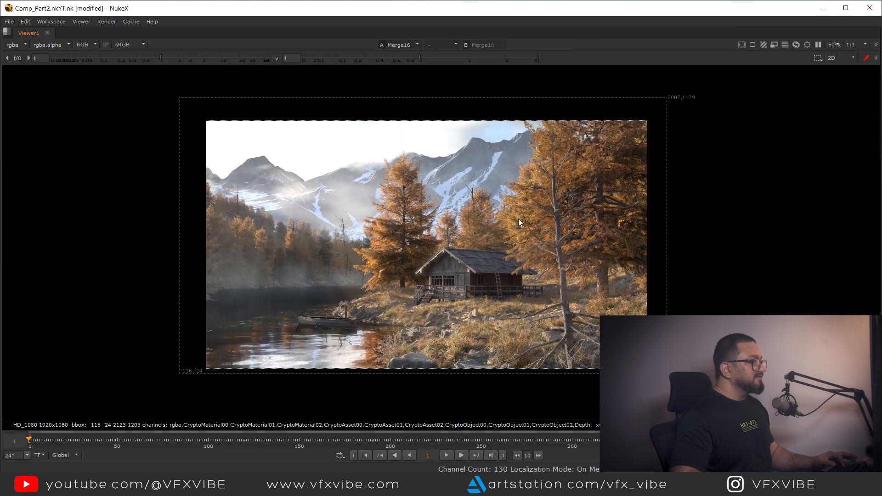
pyautogui.press('f')
pyautogui.moveTo(463, 310); pyautogui.dragTo(517, 275, button='middle')
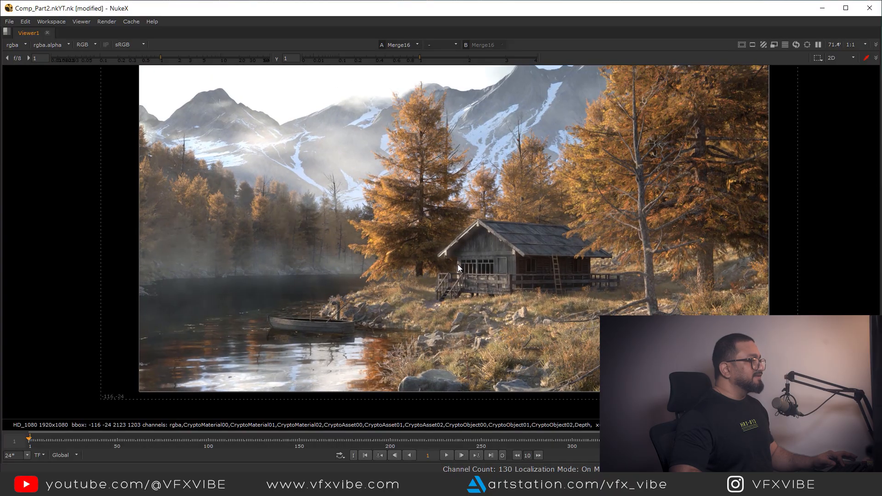
pyautogui.scroll(-3, 525, 324)
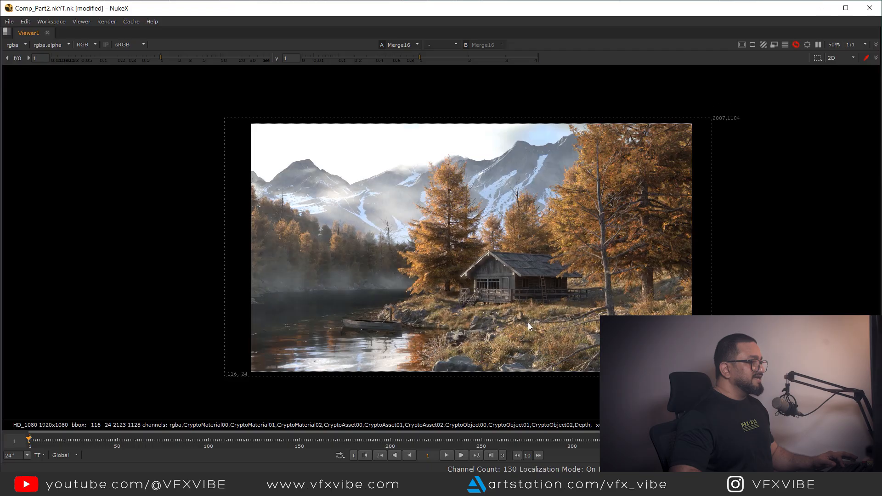
pyautogui.scroll(2, 528, 323)
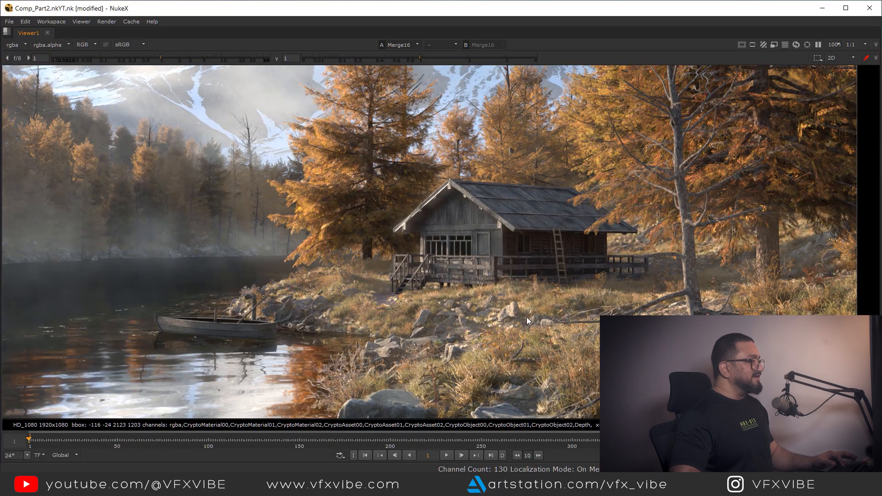
pyautogui.press('f')
pyautogui.moveTo(374, 271); pyautogui.dragTo(414, 290, button='middle')
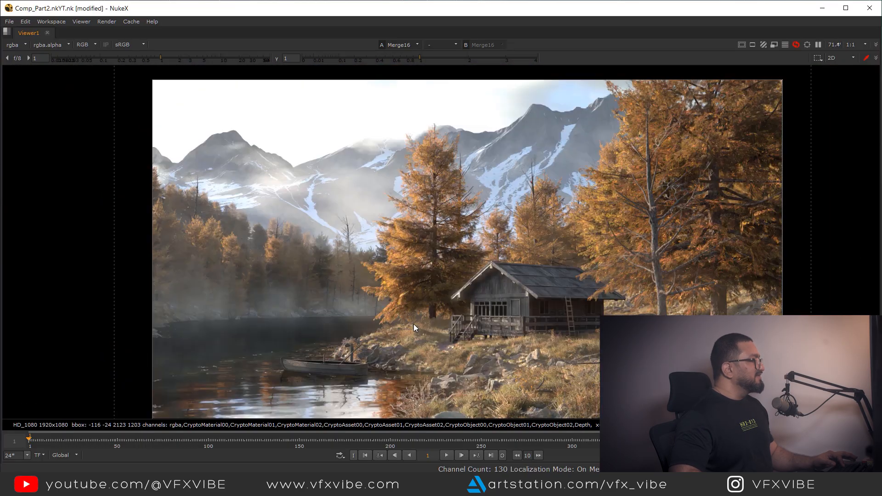
pyautogui.scroll(2, 184, 247)
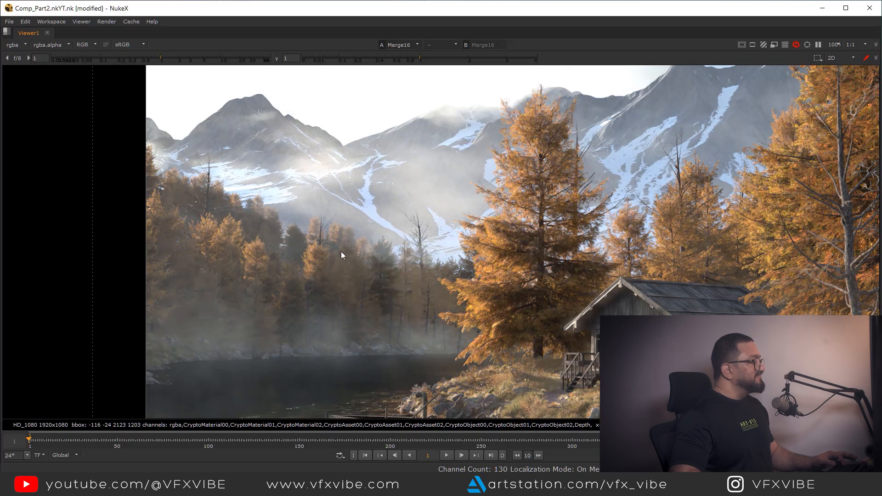
pyautogui.scroll(-1, 468, 271)
pyautogui.scroll(-2, 473, 274)
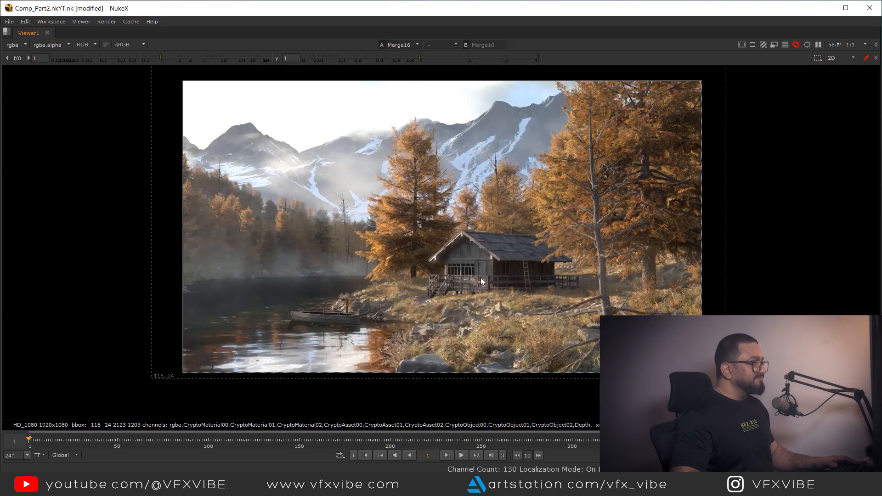
pyautogui.press('space')
pyautogui.press('f')
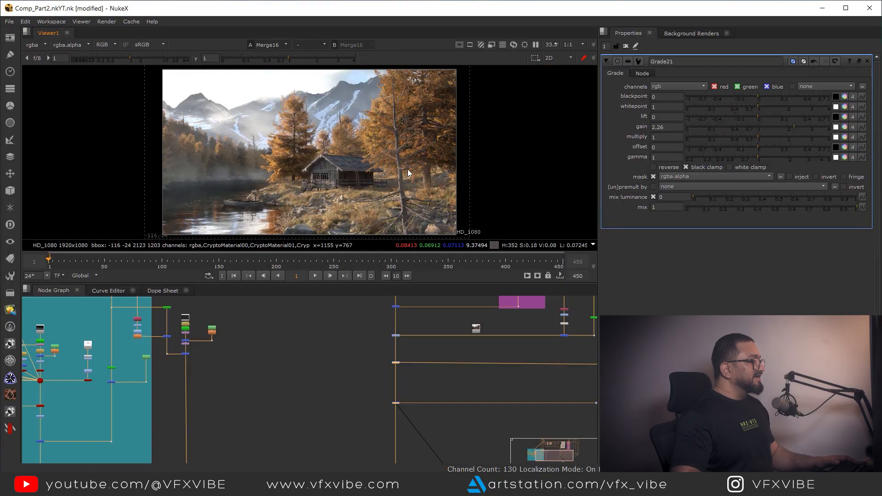
pyautogui.press('f')
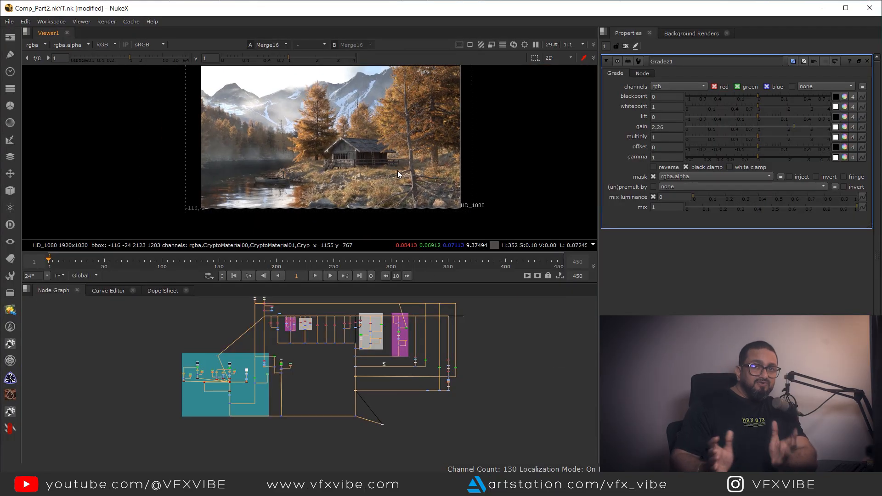